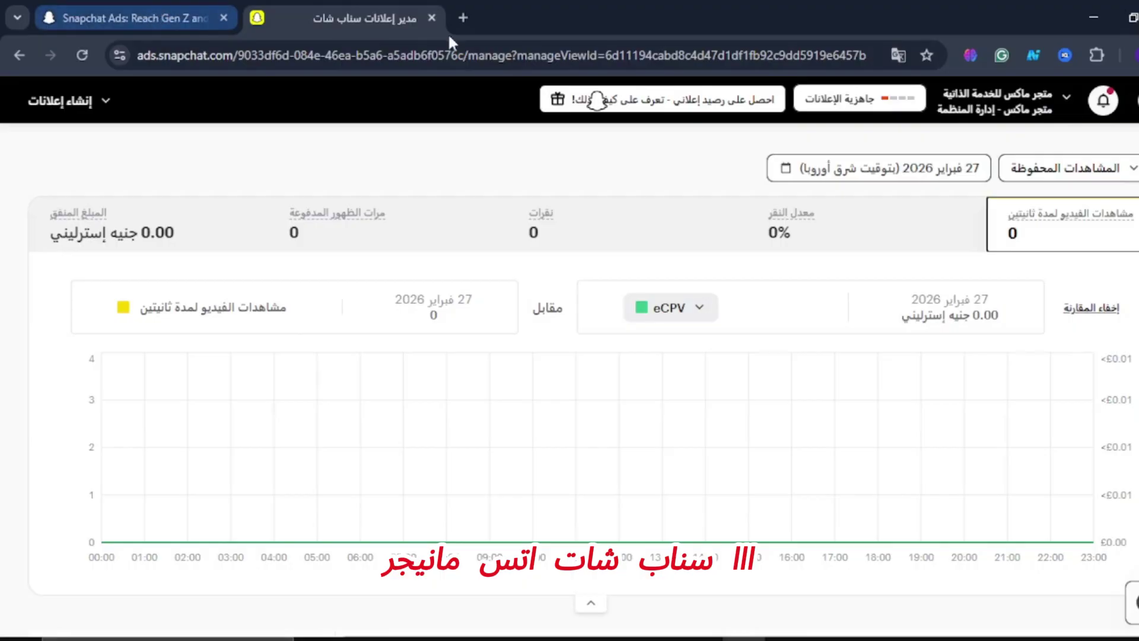
Step: Open Get Started on the Snapchat for Business site, view the organisation choices, and close the tab it opened
click(463, 18)
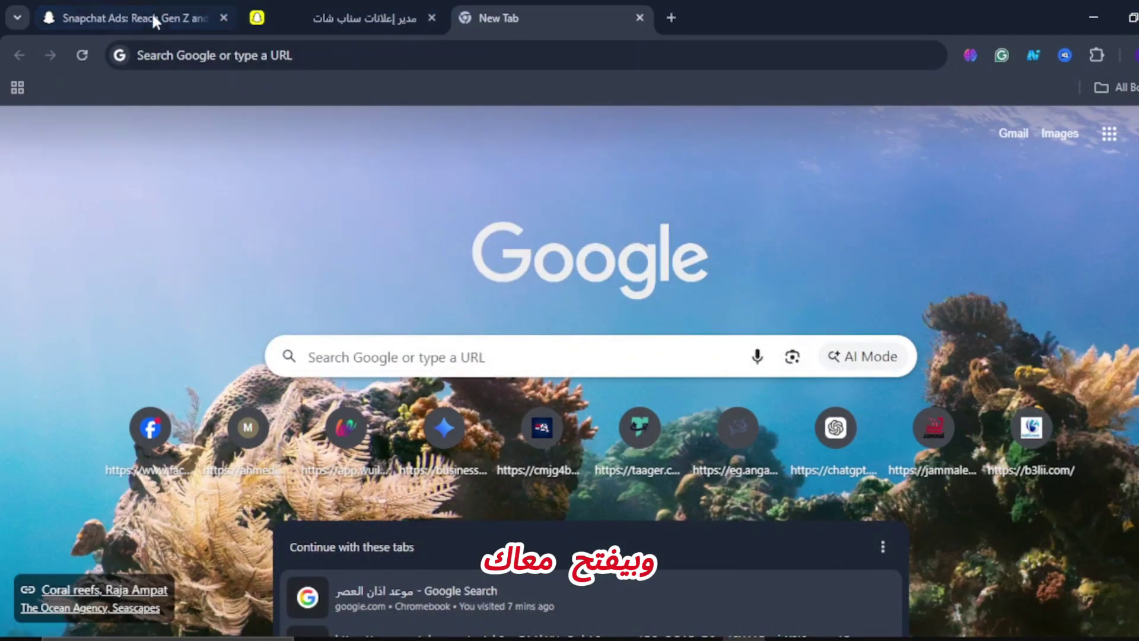
click(152, 19)
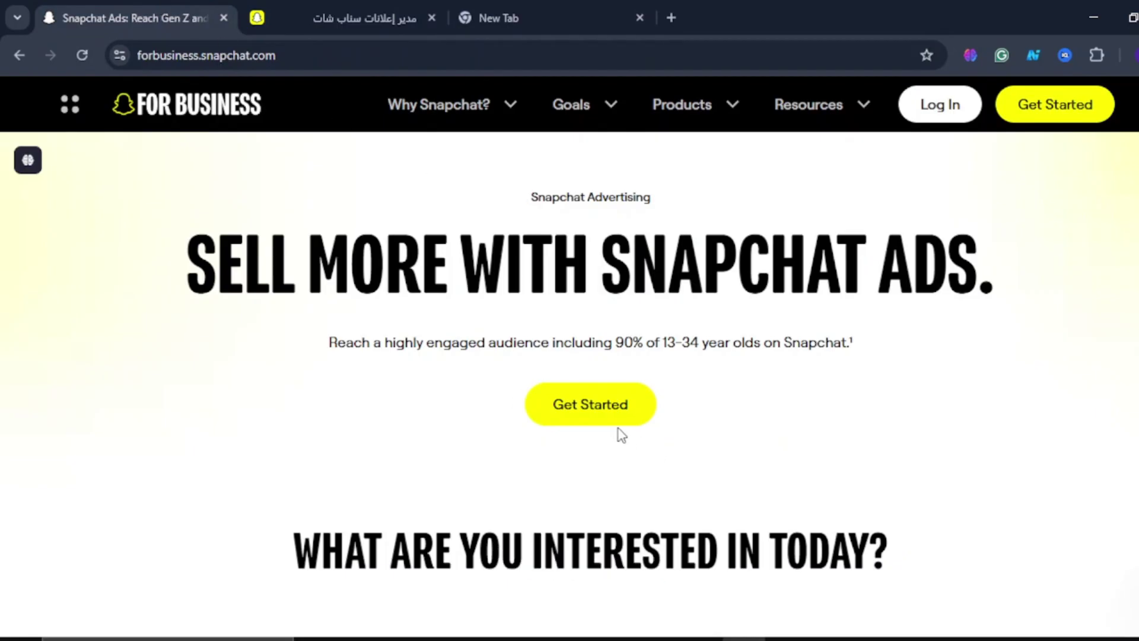
click(594, 403)
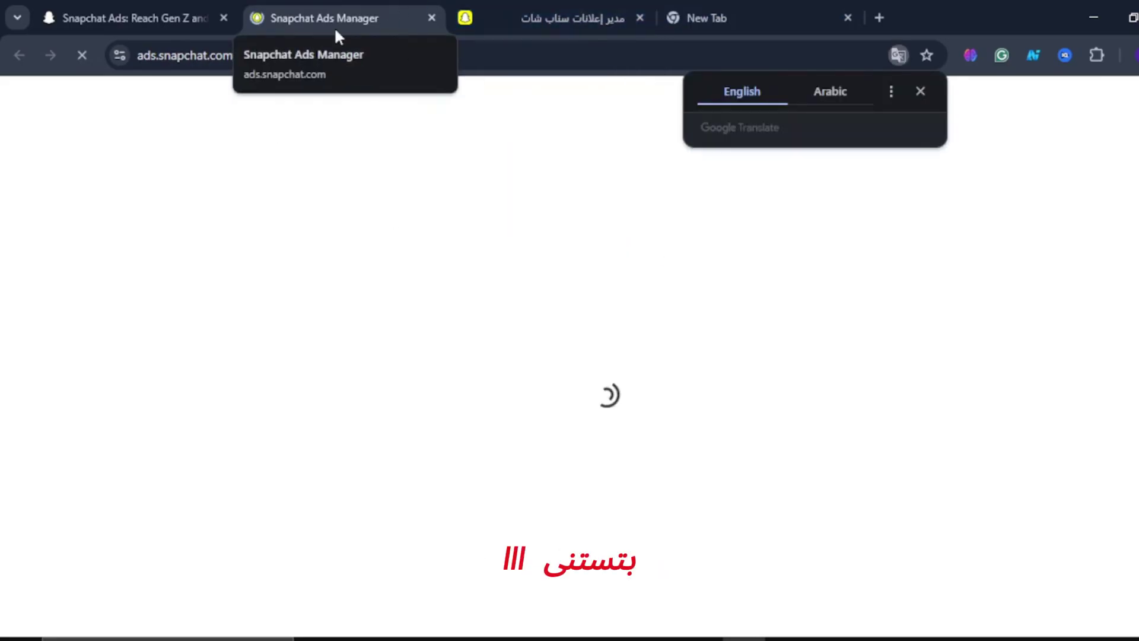
click(323, 8)
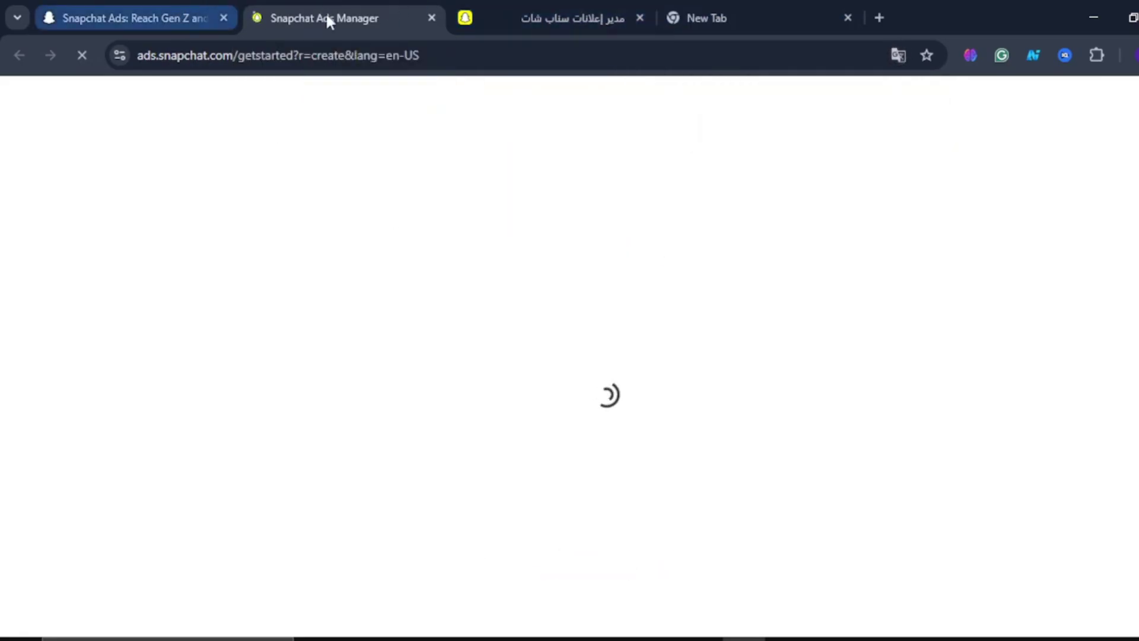
mouse_move(593, 1)
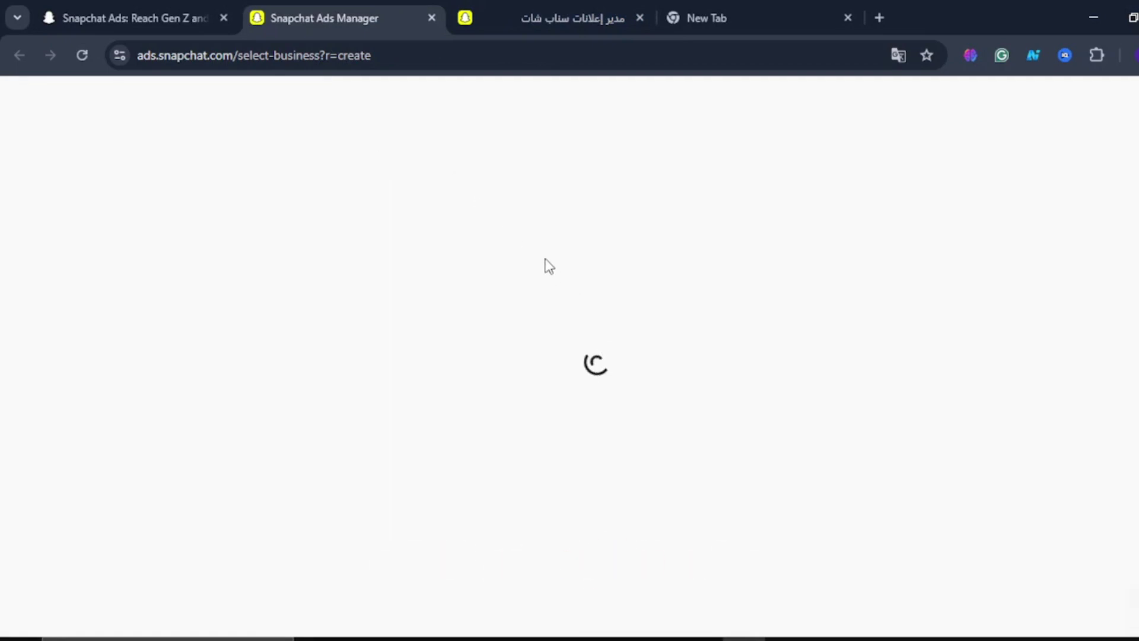
click(540, 1)
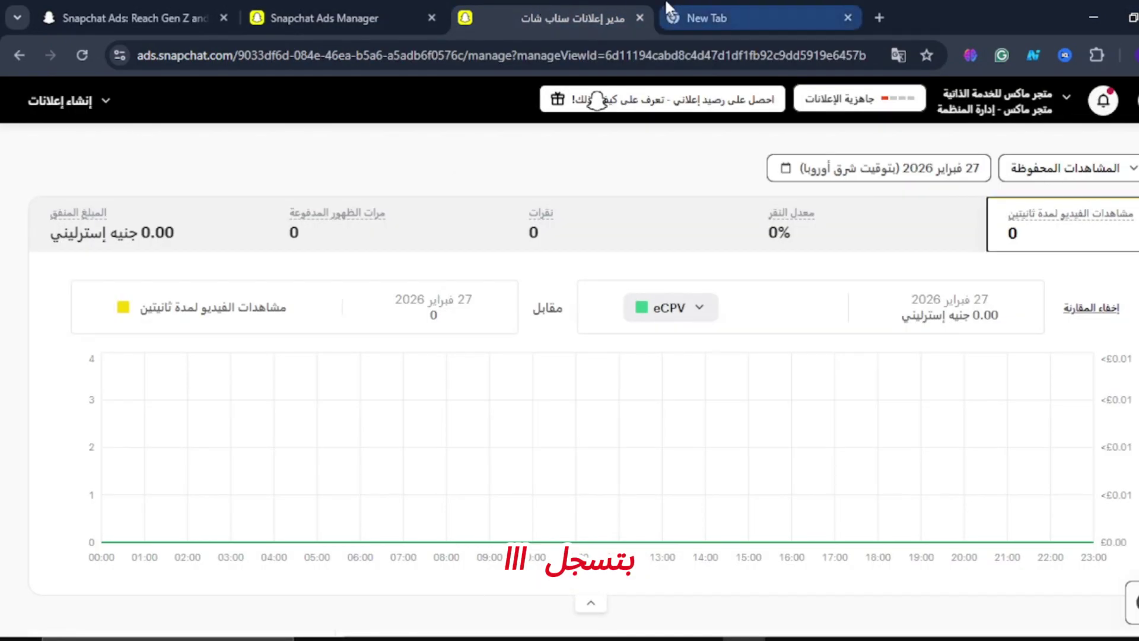
click(347, 1)
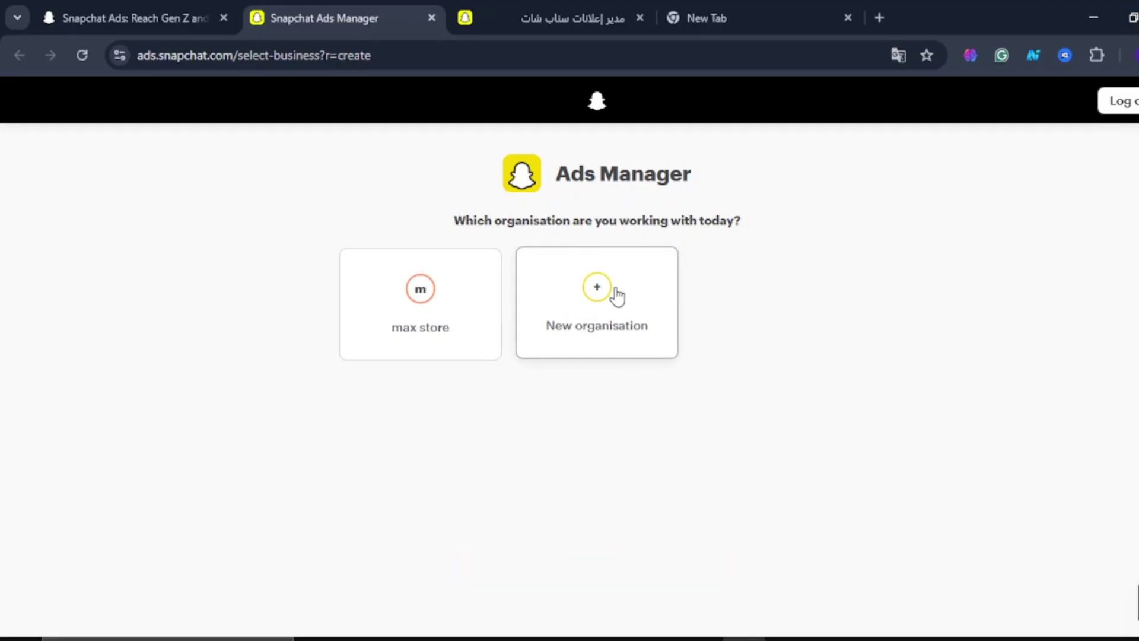
click(431, 17)
Step: Examine the Ads Manager dashboard, from the spend and view metrics and chart down to the campaigns table
scroll(503, 185, down, 5)
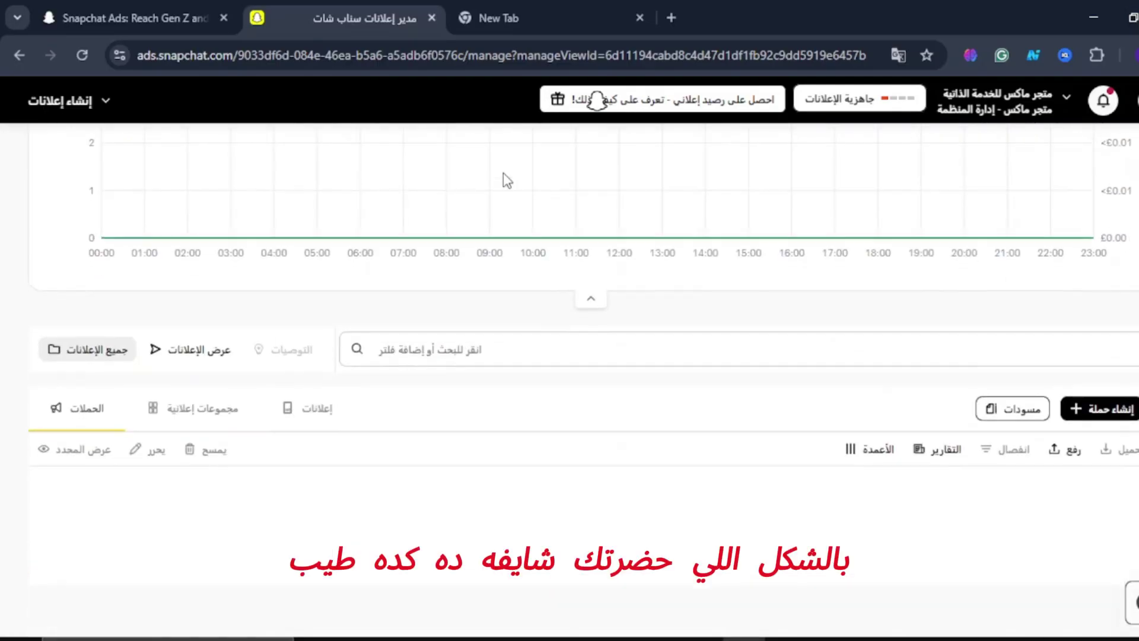
scroll(432, 240, up, 5)
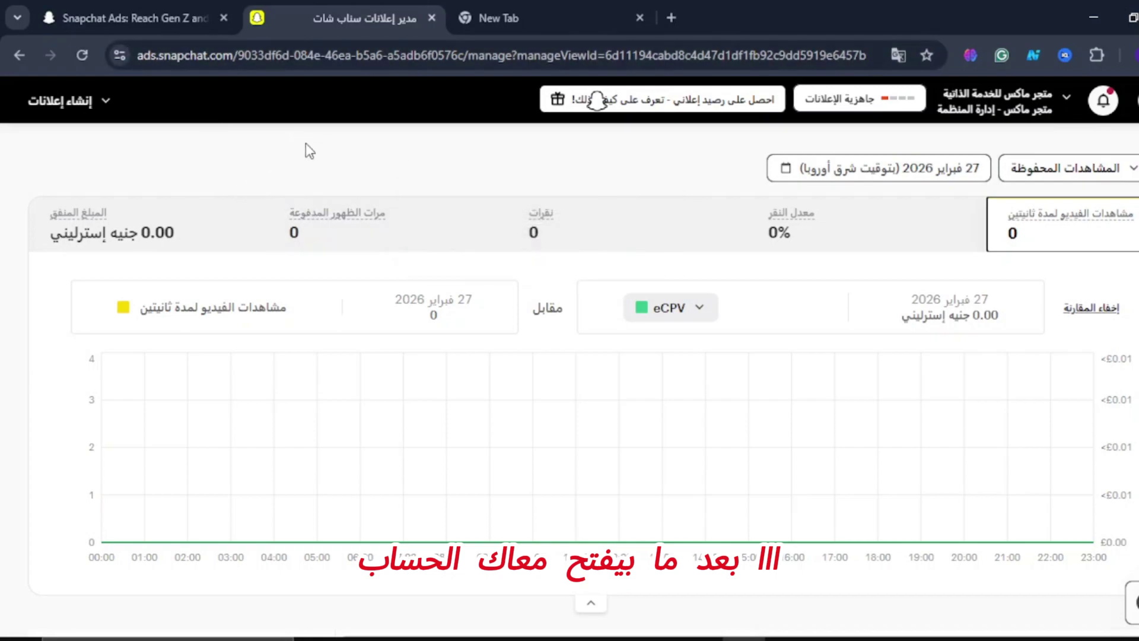
scroll(353, 241, down, 5)
scroll(353, 241, up, 4)
scroll(354, 233, up, 1)
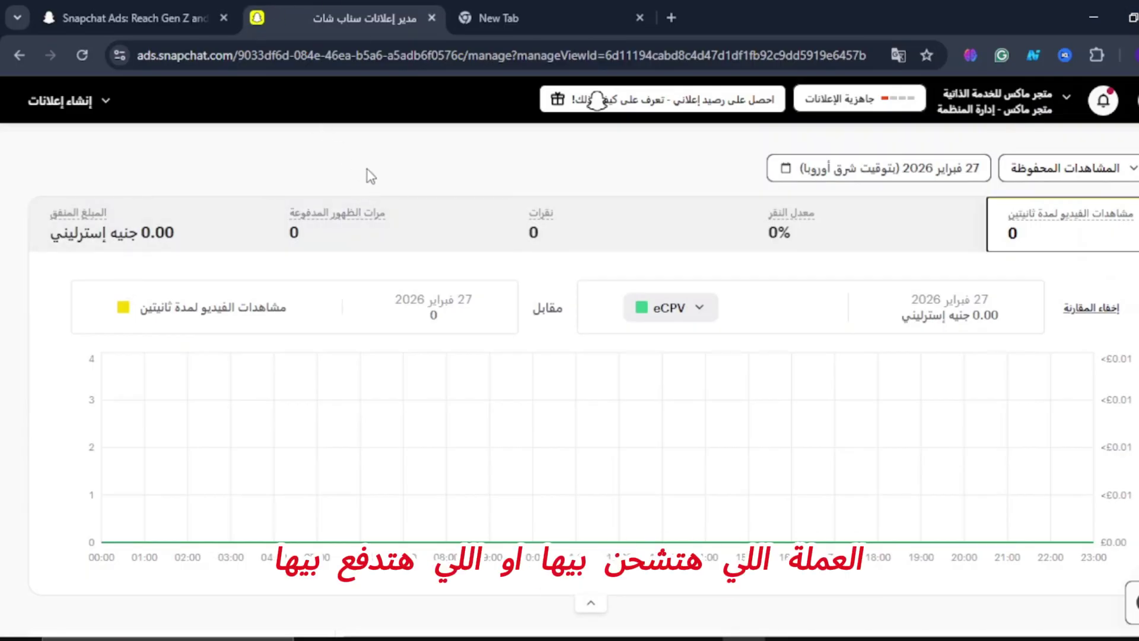
scroll(369, 175, down, 5)
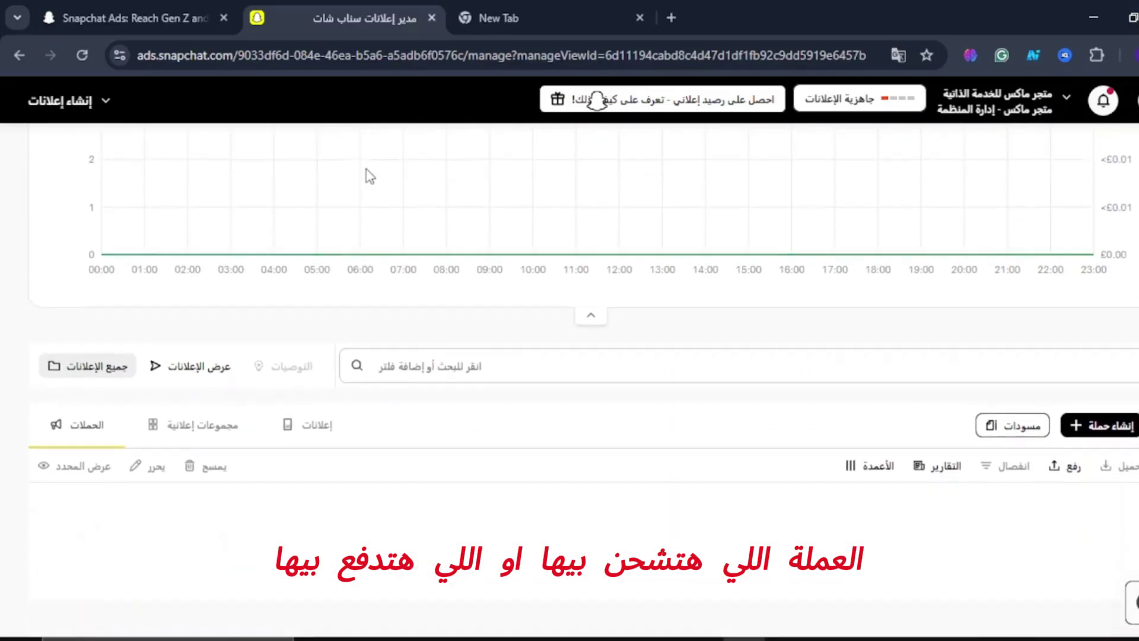
scroll(369, 175, up, 5)
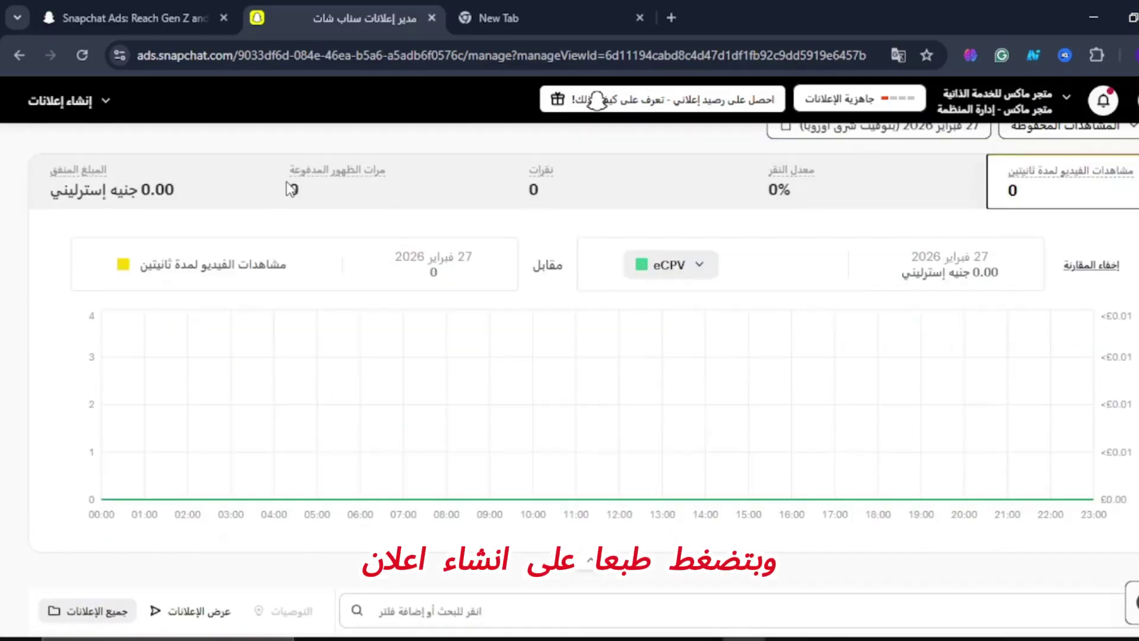
Step: Start creating new ads (إنشاء إعلانات) from the ad account
click(63, 106)
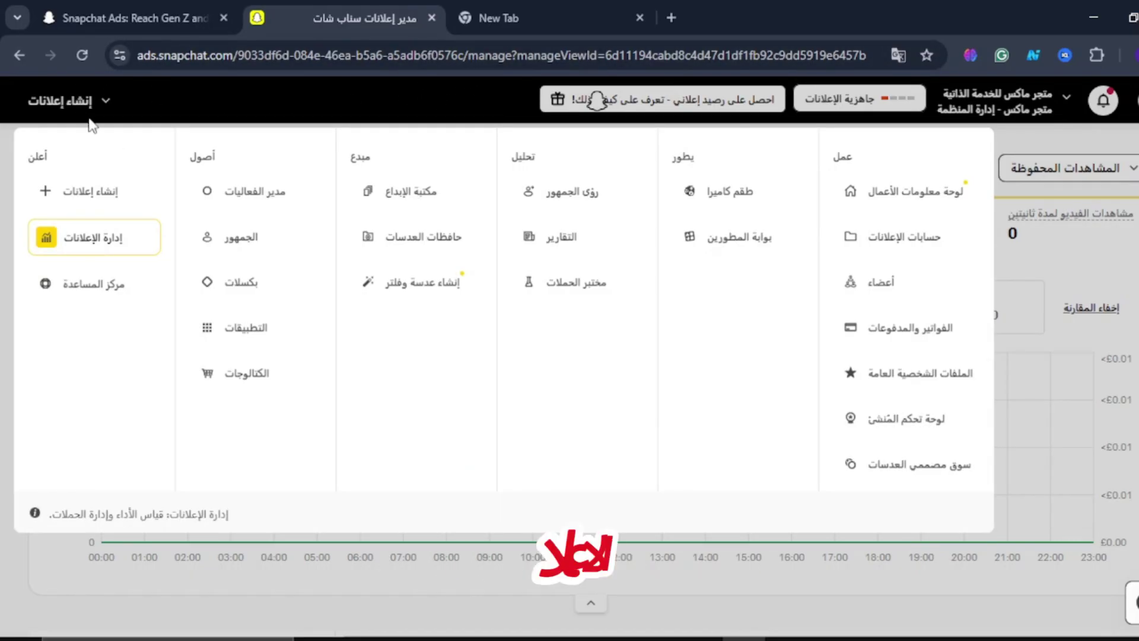
click(98, 195)
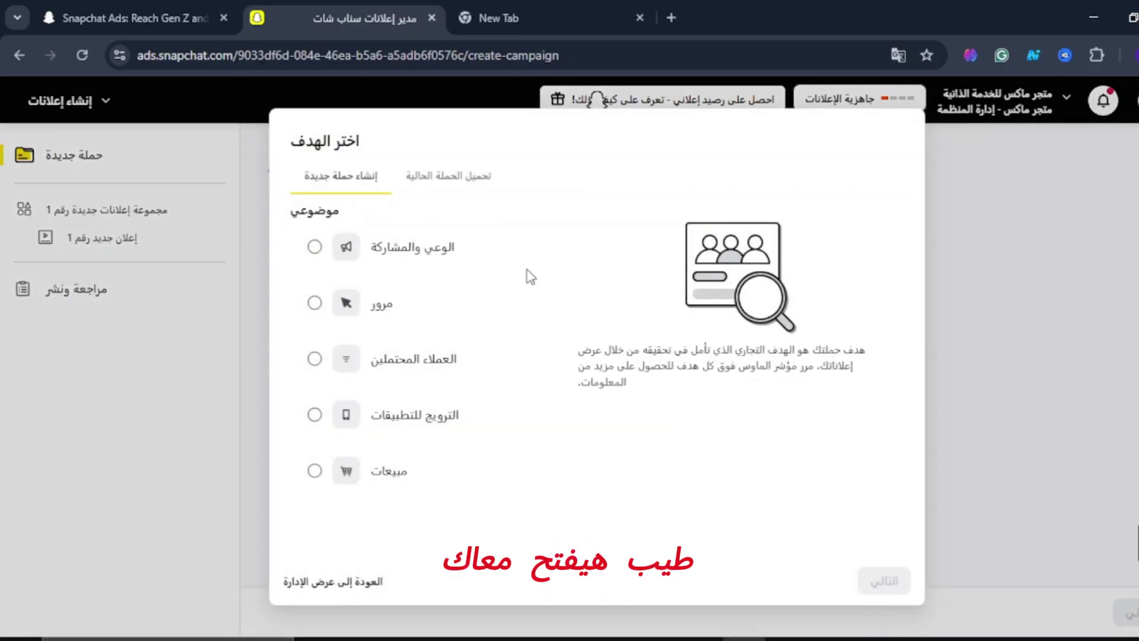
Step: Select the awareness, traffic, leads and app promotion objectives in turn to compare their descriptions and supported ad formats
mouse_move(534, 267)
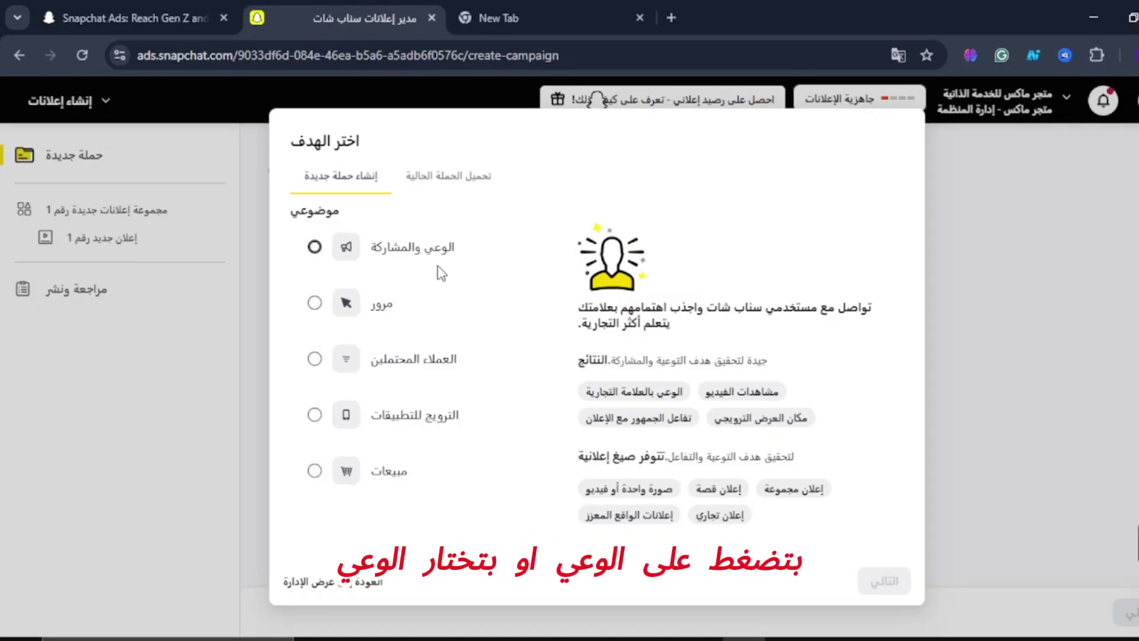
click(311, 257)
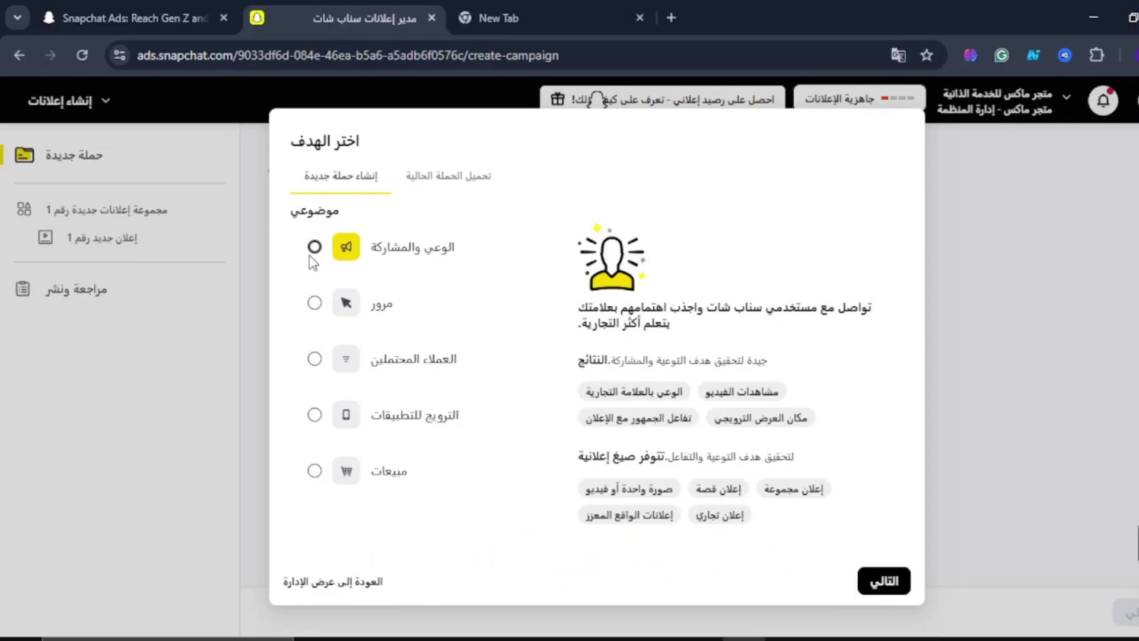
click(310, 257)
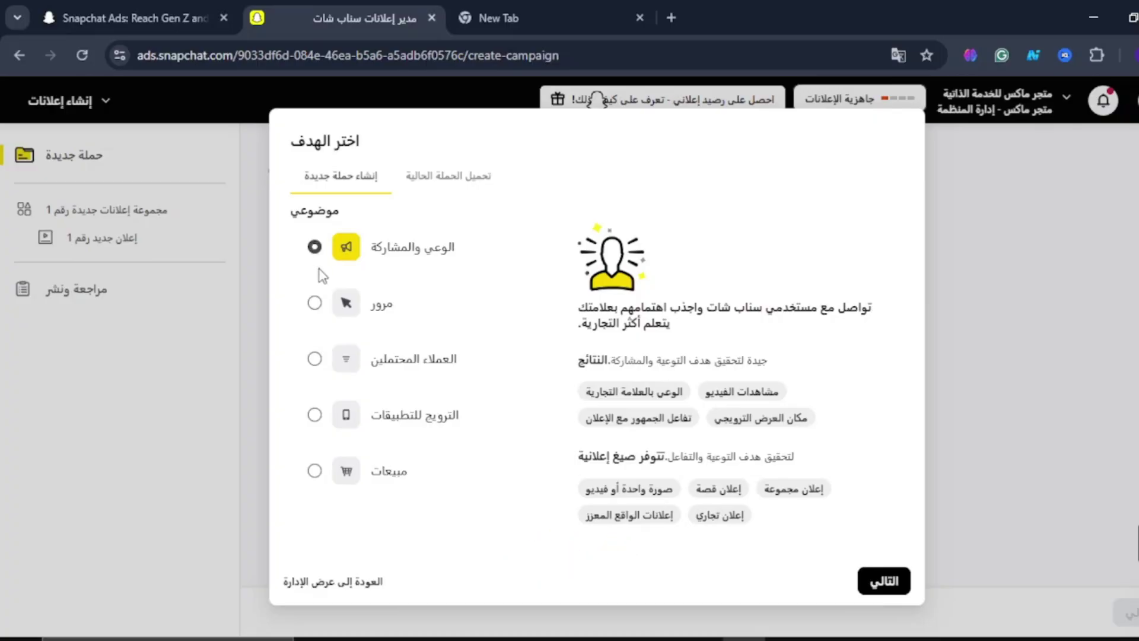
click(314, 304)
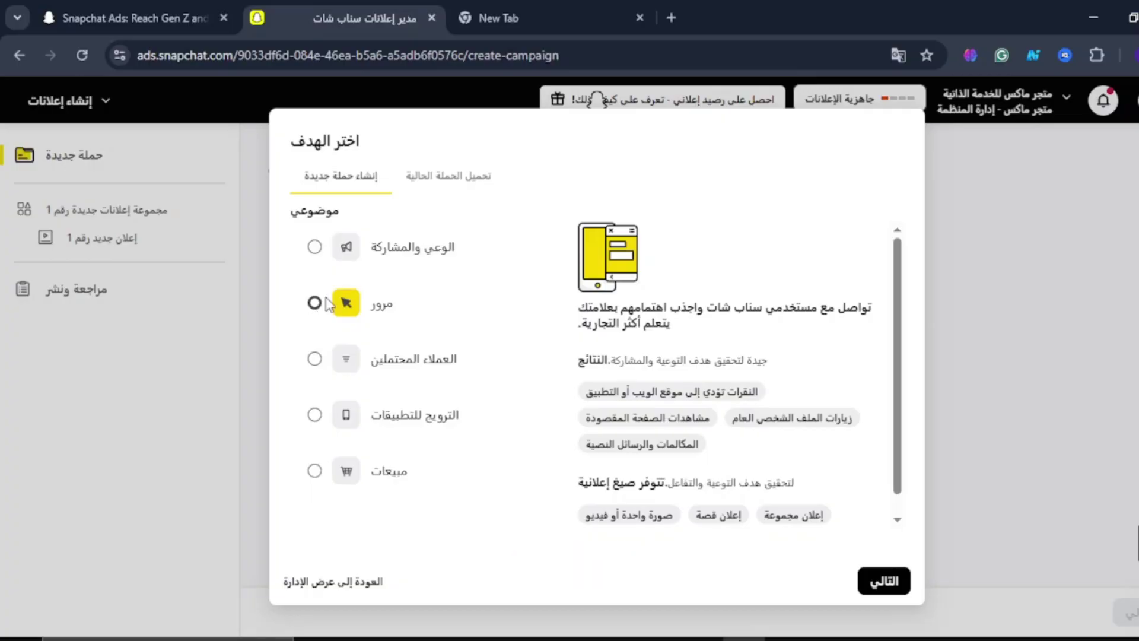
click(314, 304)
click(315, 360)
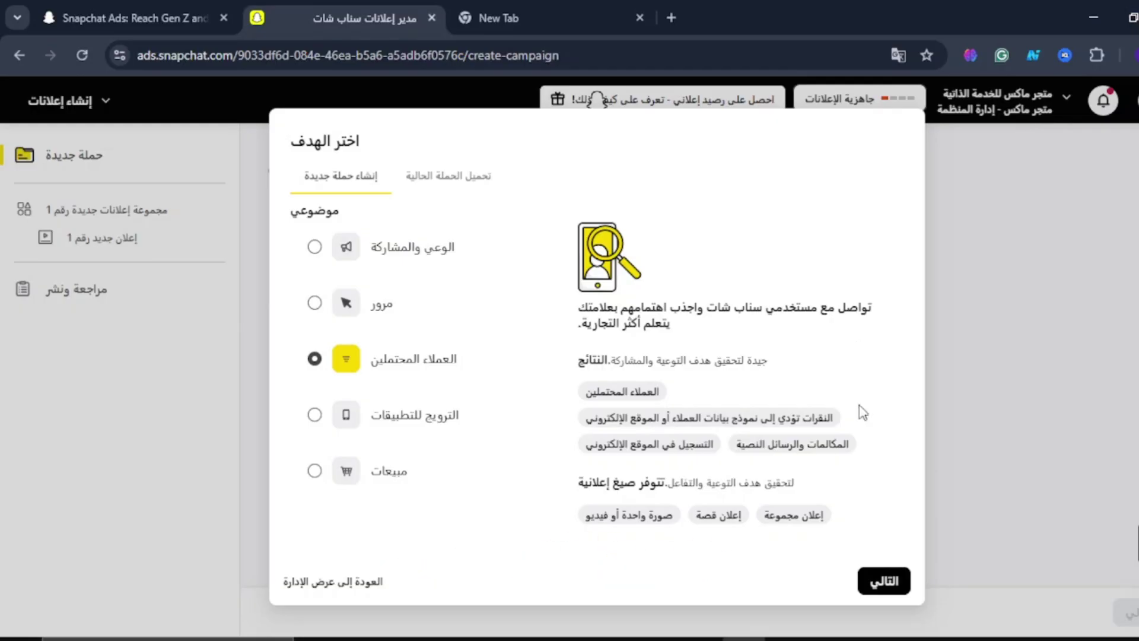
click(364, 424)
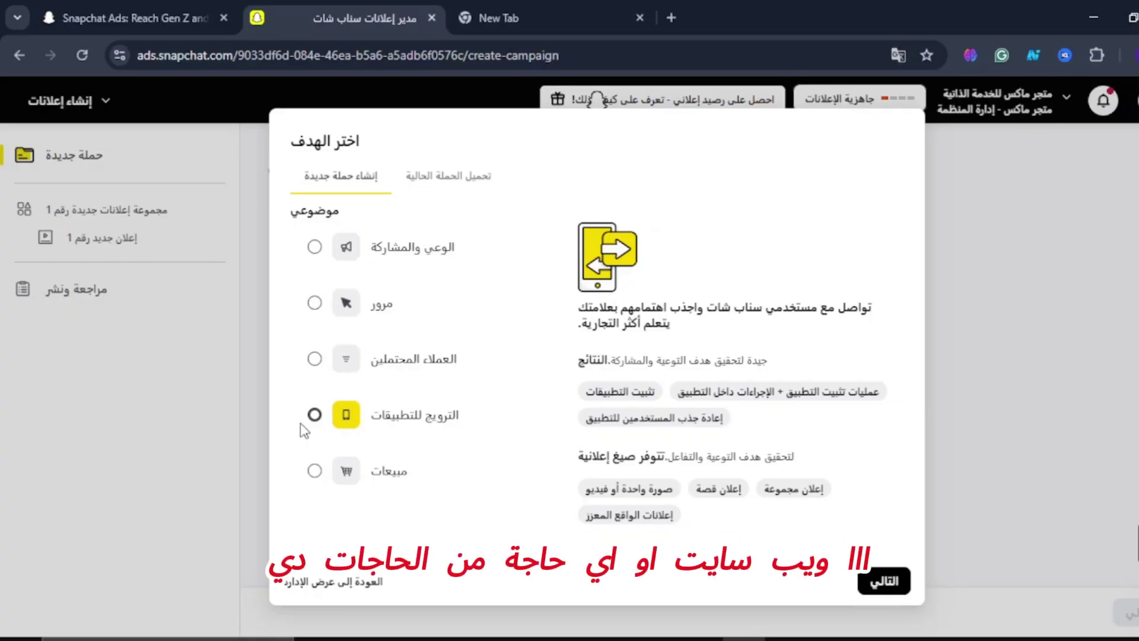
click(315, 415)
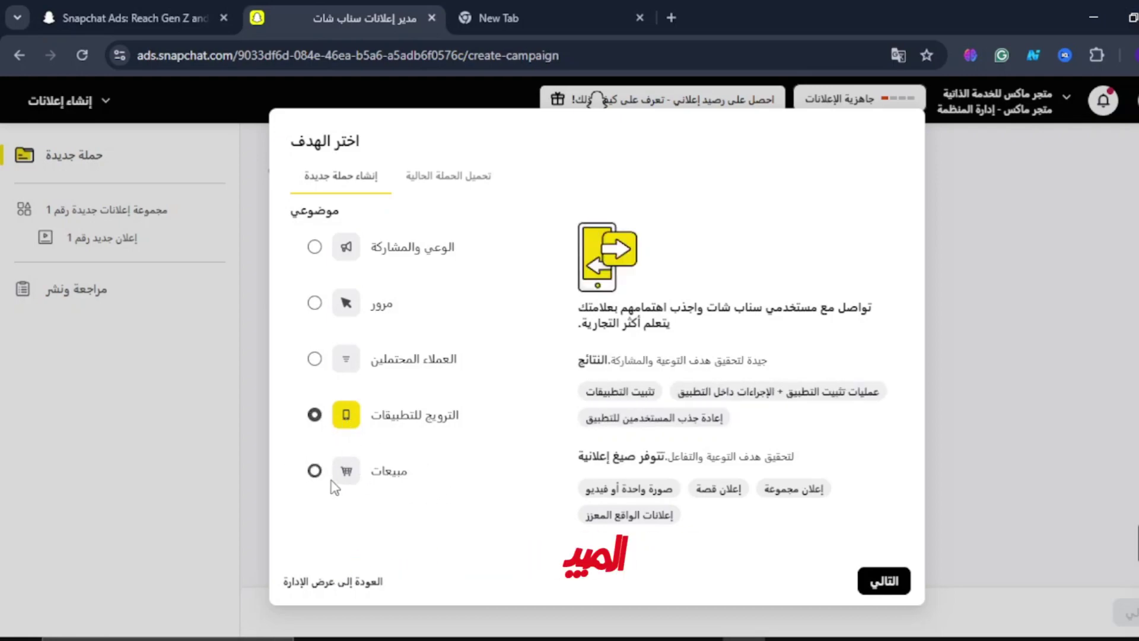
Step: Choose the Sales (مبيعات) objective and continue with manual campaign building (بناء يدوي)
click(314, 470)
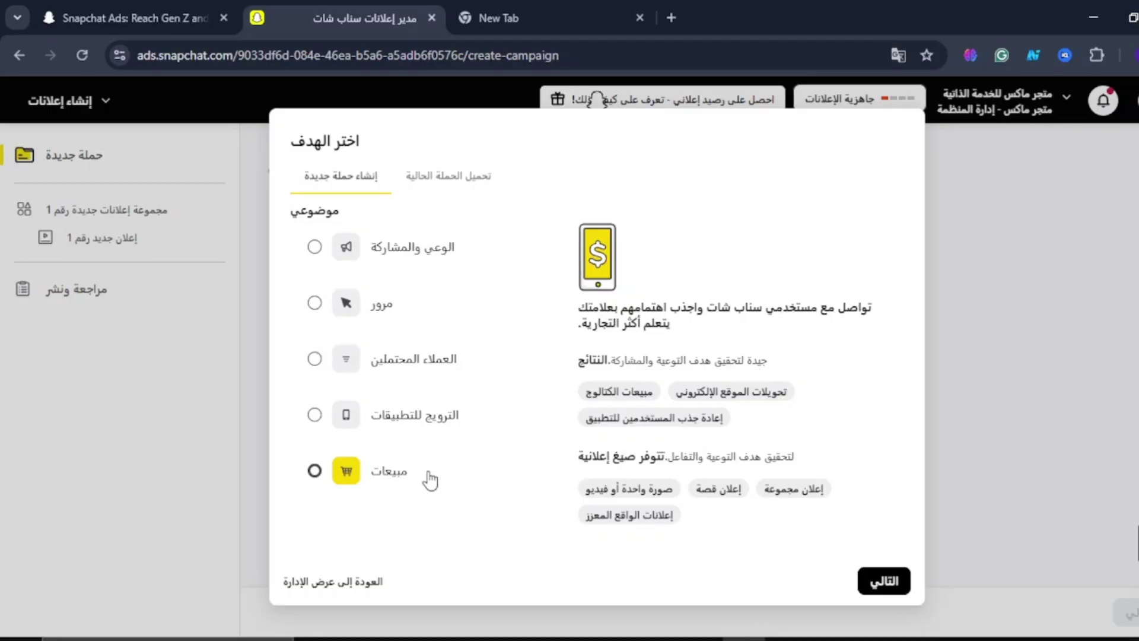
click(379, 475)
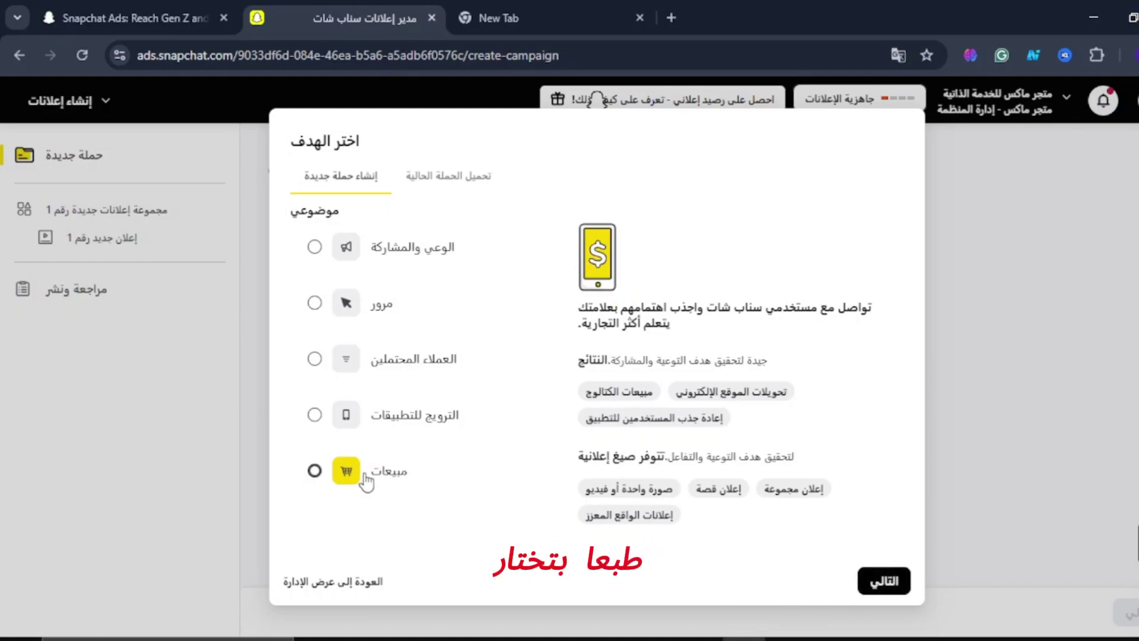
click(316, 472)
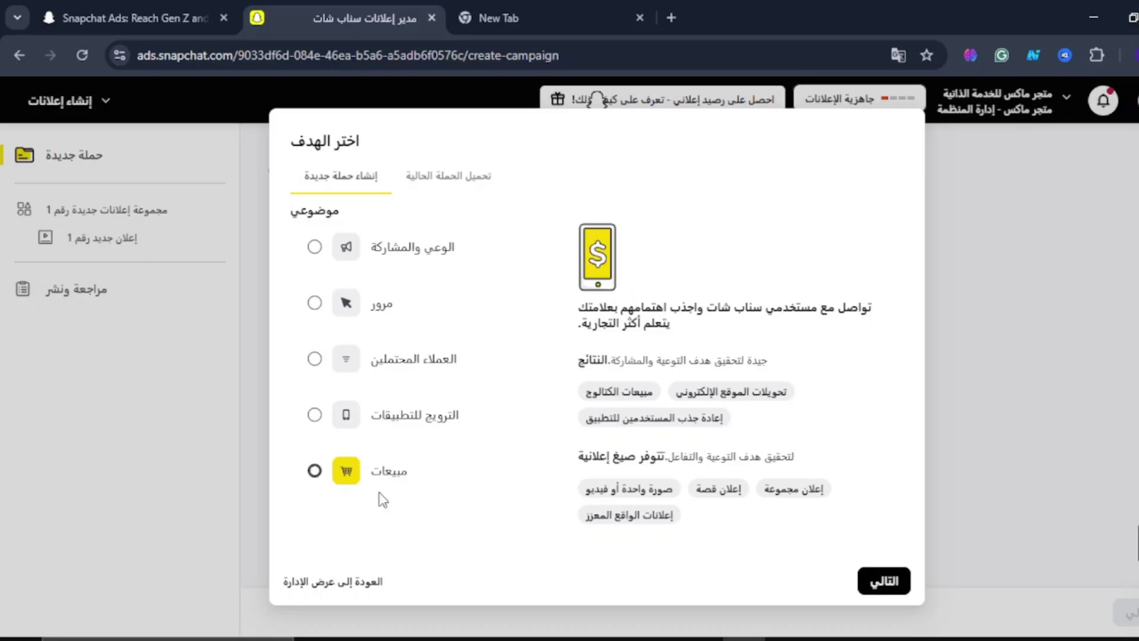
click(884, 581)
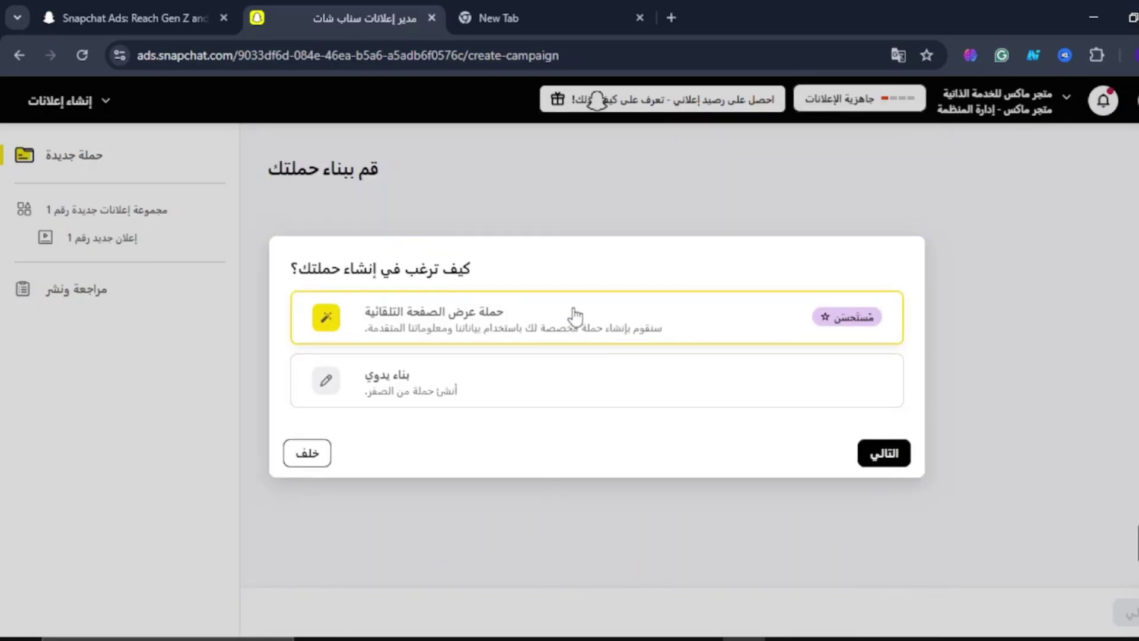
click(419, 401)
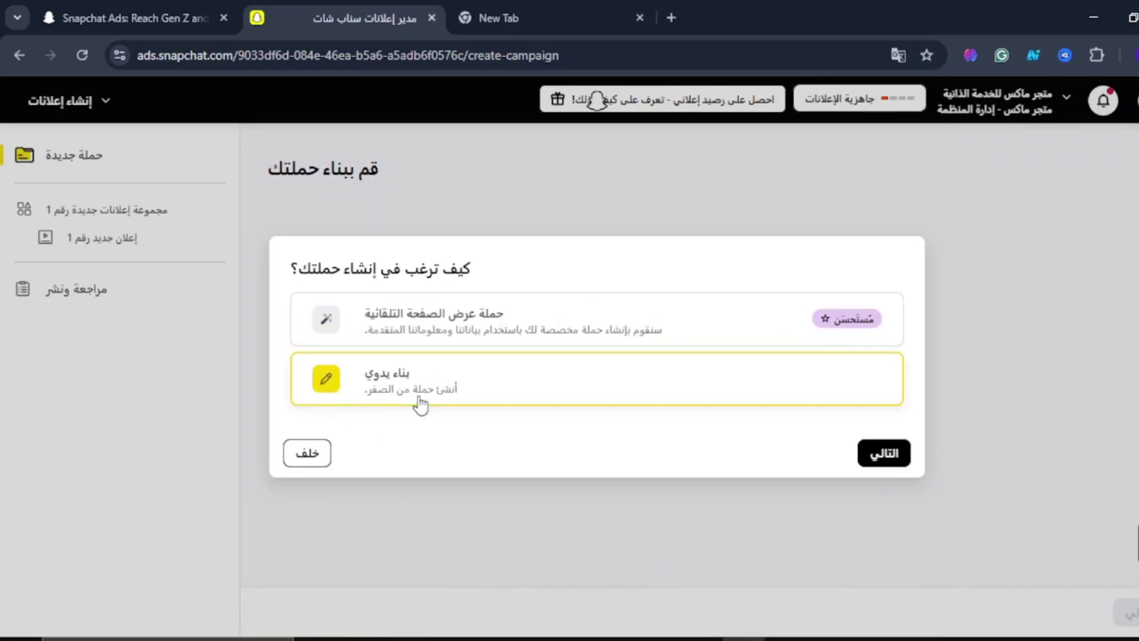
click(890, 454)
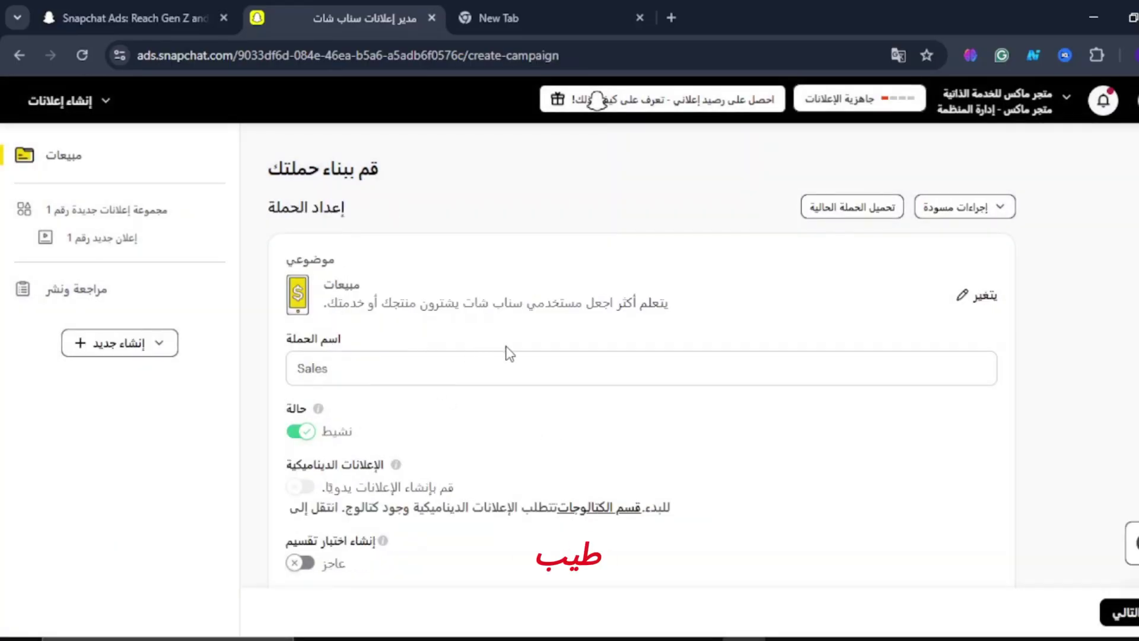
Step: Review the campaign setup's objective choices, campaign name and dynamic ads settings without changing them
scroll(509, 351, down, 2)
scroll(534, 238, up, 2)
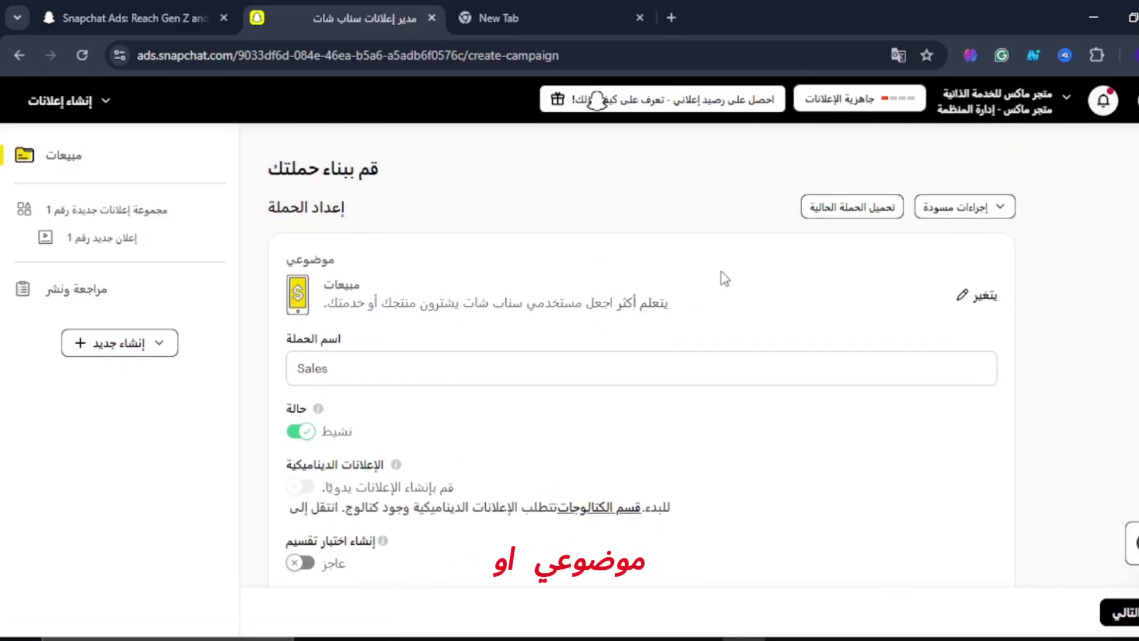
click(976, 295)
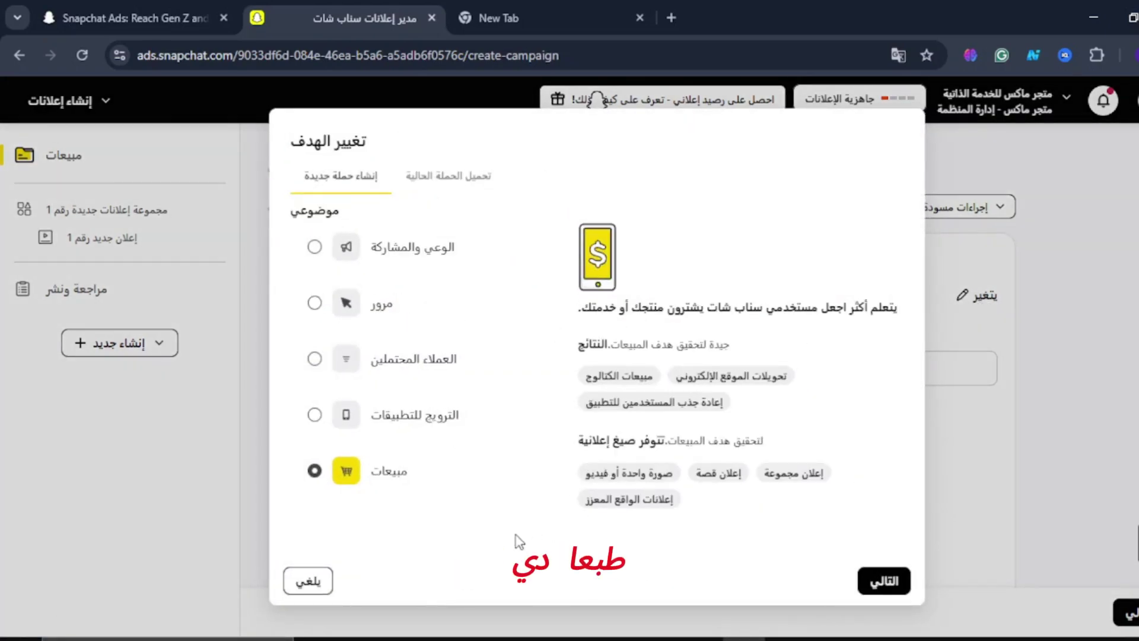
click(323, 584)
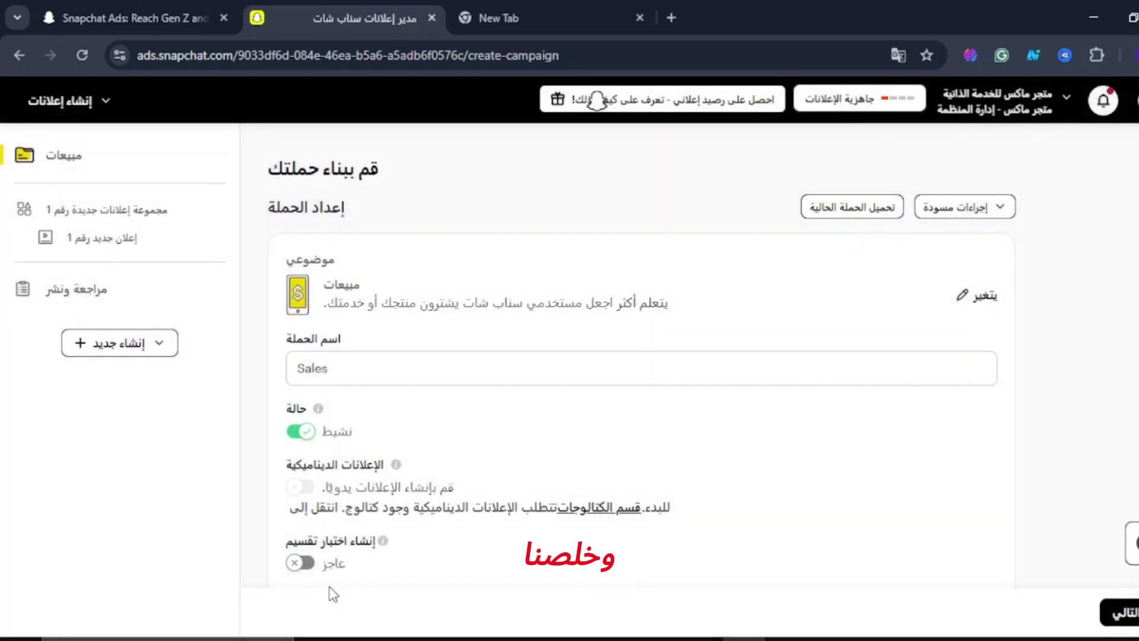
click(391, 357)
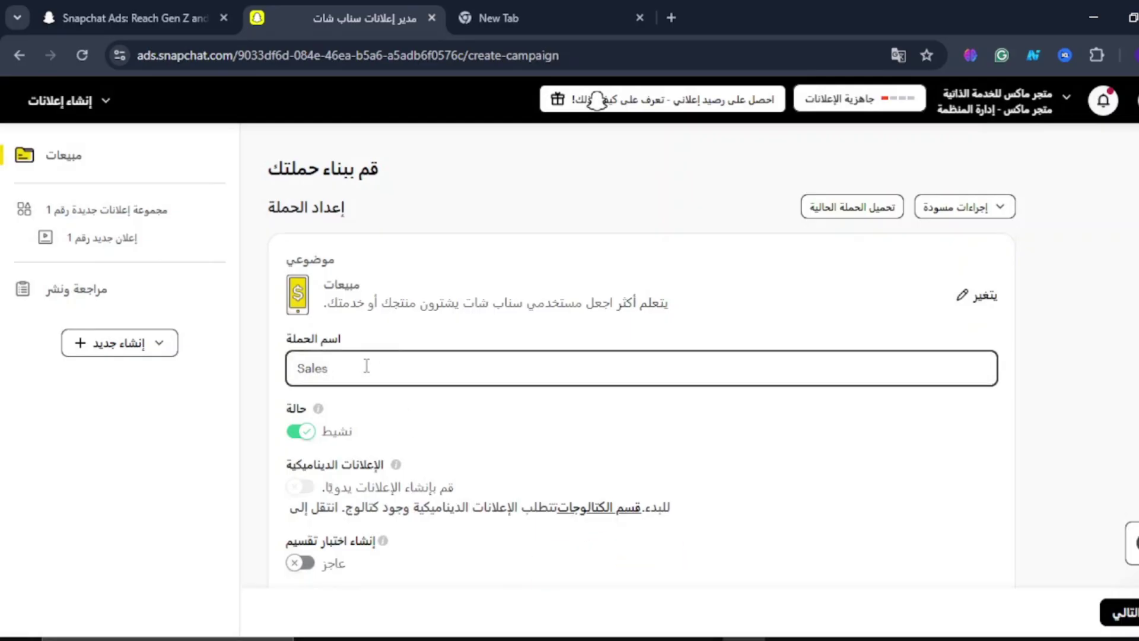
scroll(380, 354, down, 2)
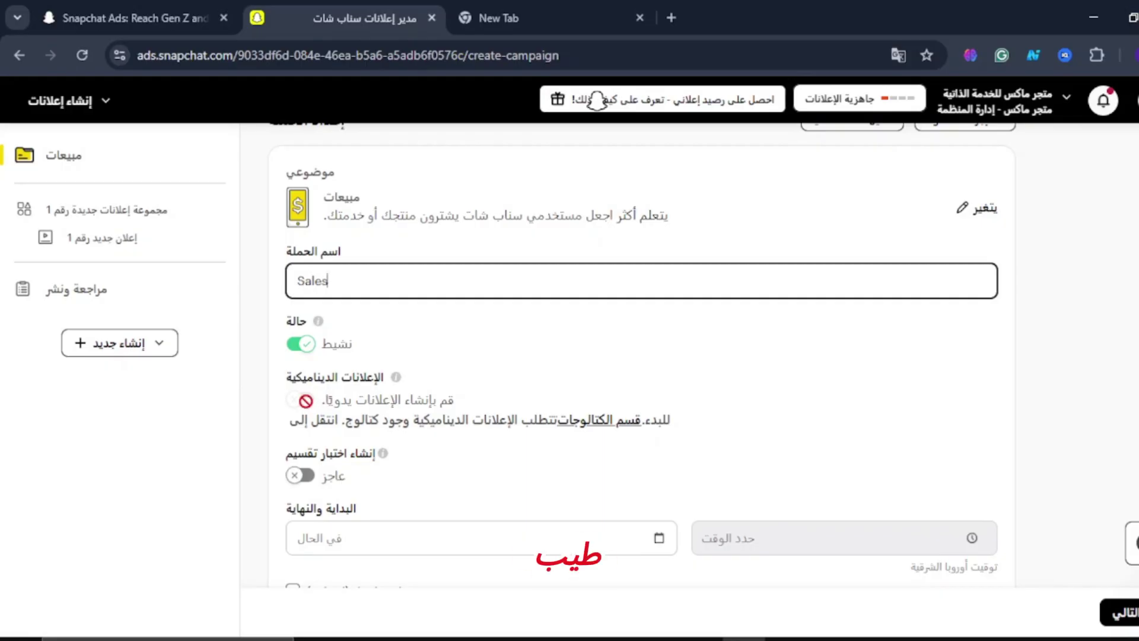
click(346, 400)
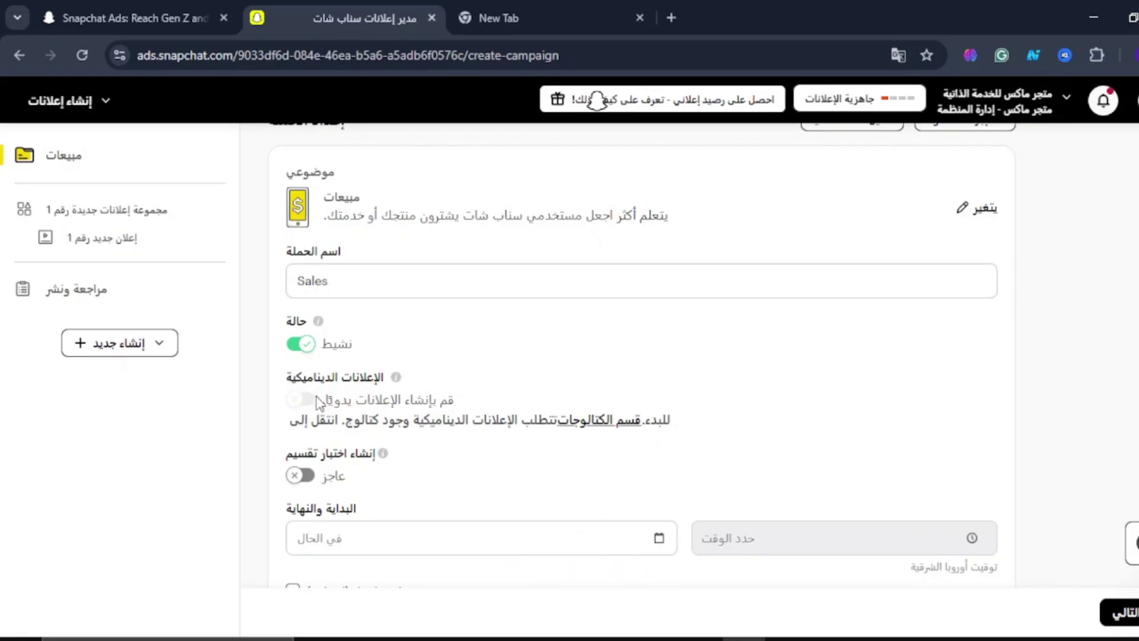
Step: Set the campaign's start date to Feb 28, 2026 and look through the available start times
scroll(308, 400, down, 3)
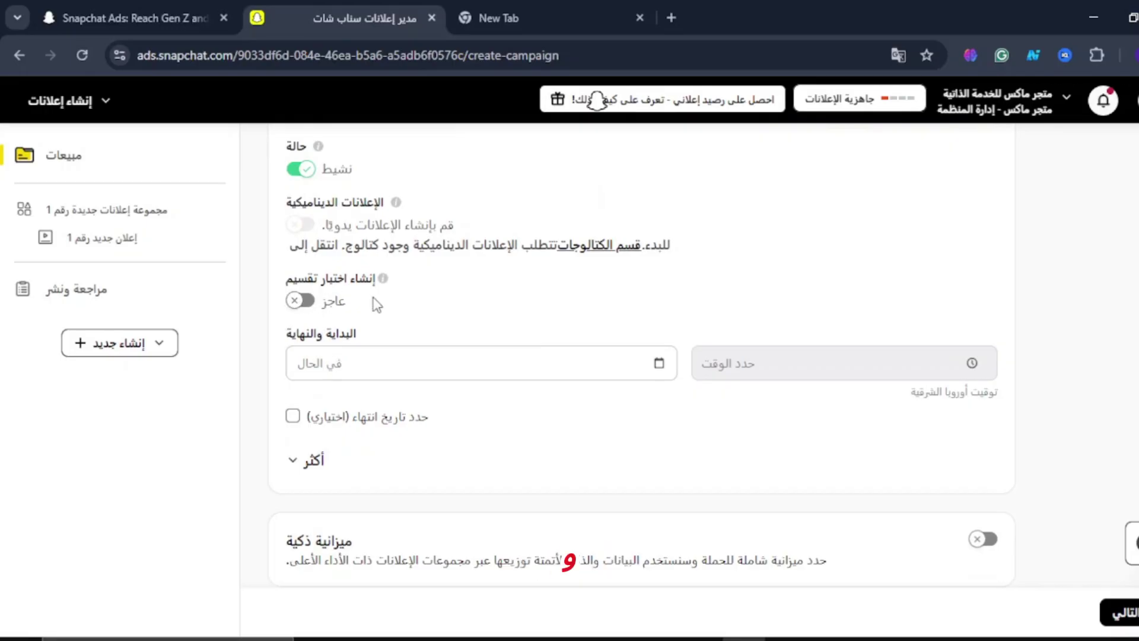
click(348, 371)
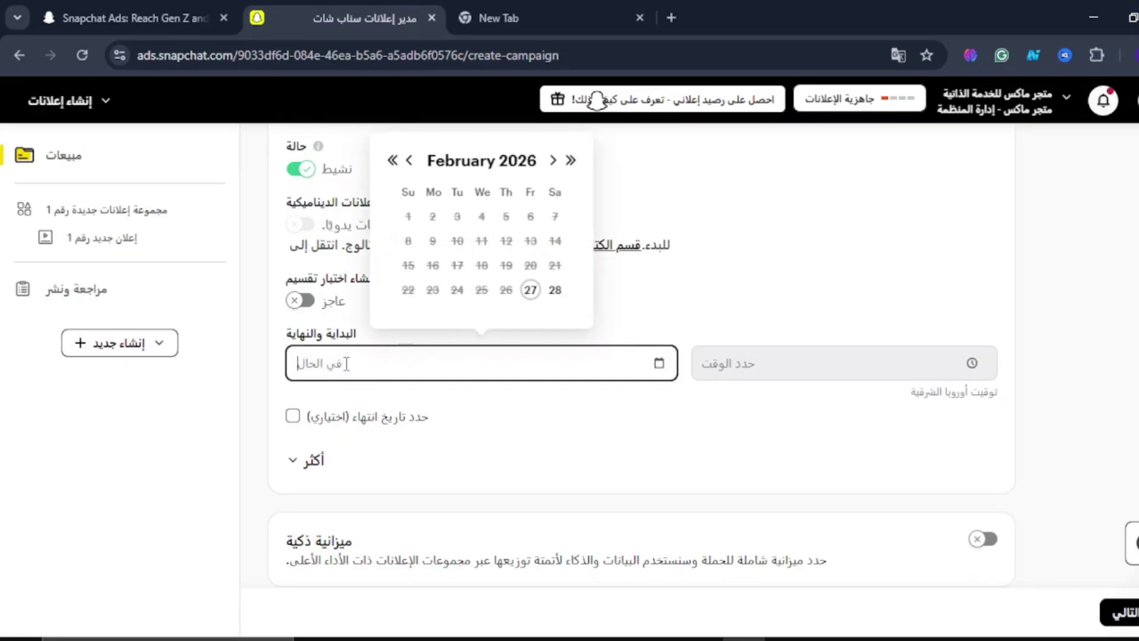
click(374, 327)
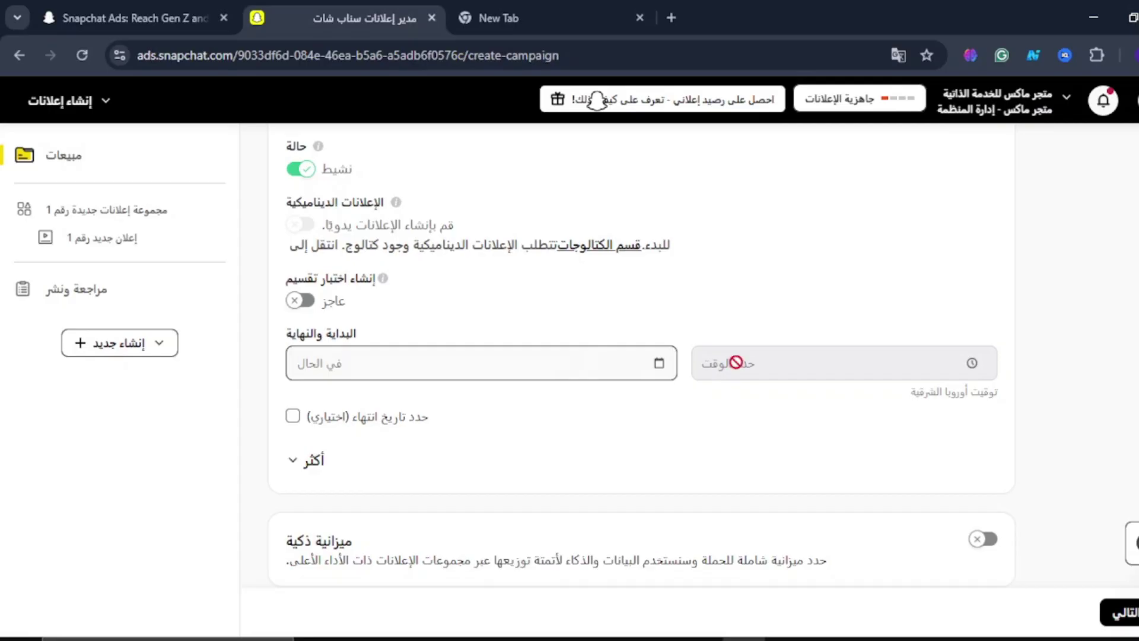
click(460, 350)
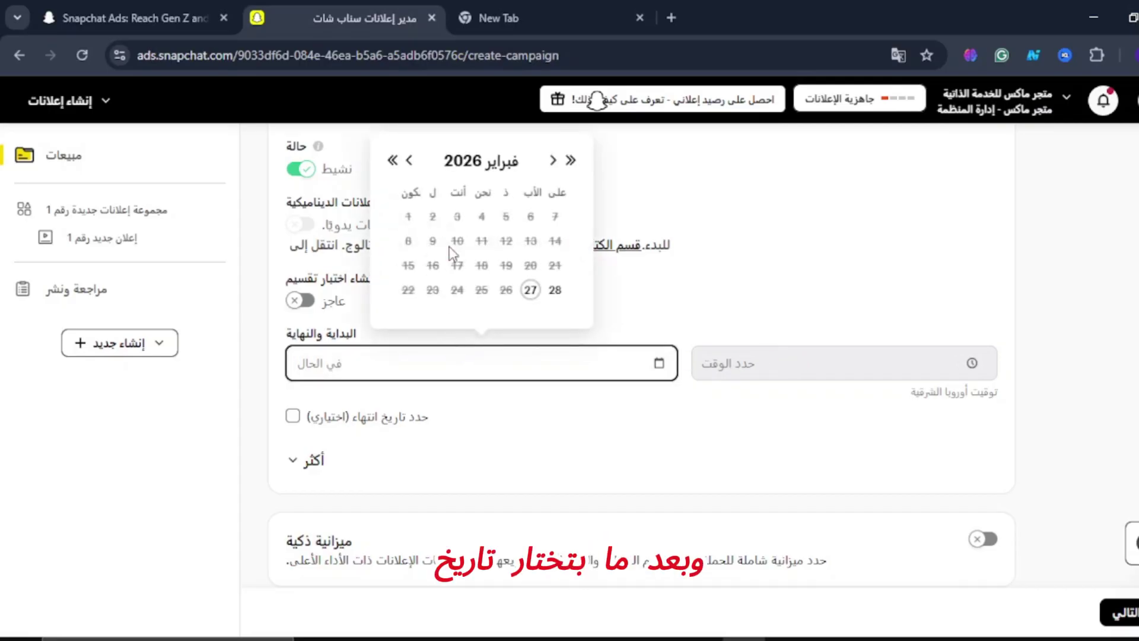
click(554, 291)
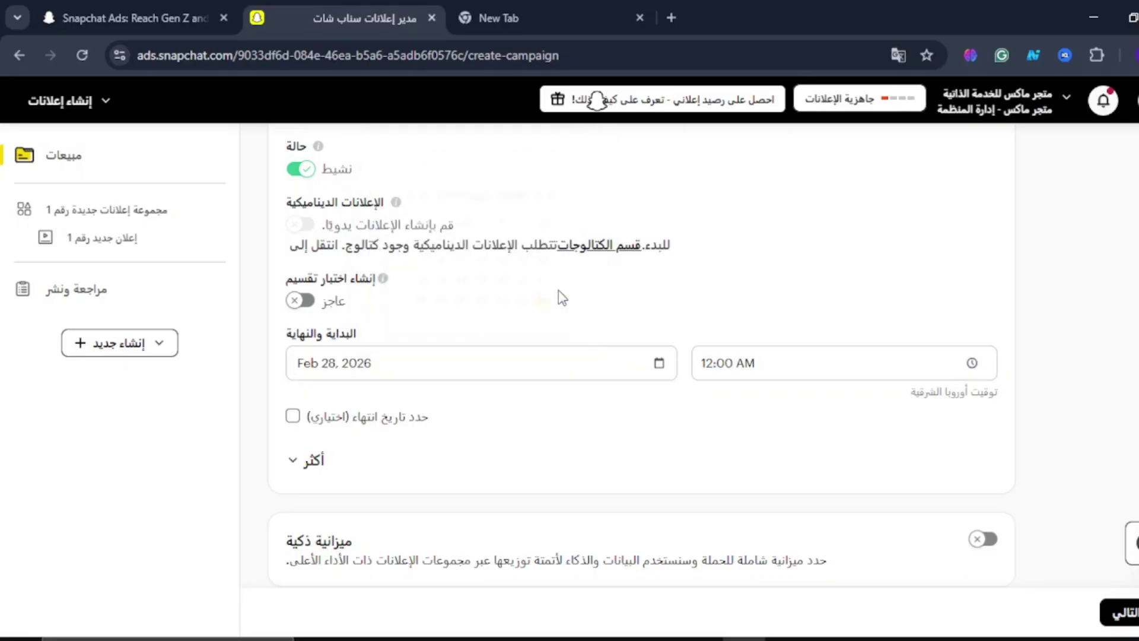
click(794, 362)
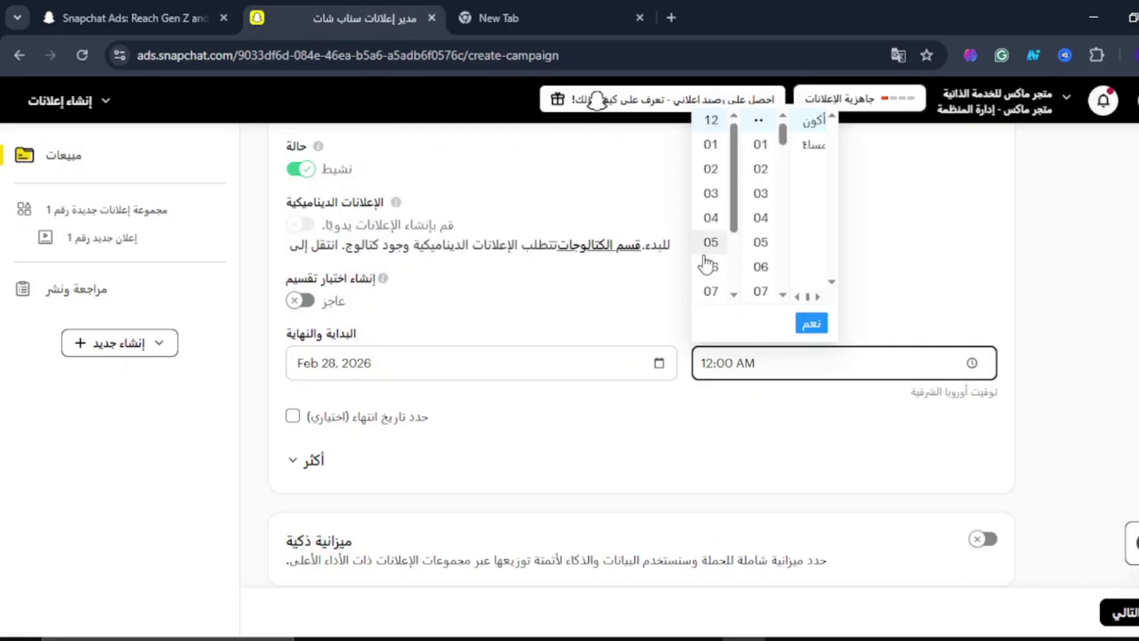
scroll(712, 250, down, 3)
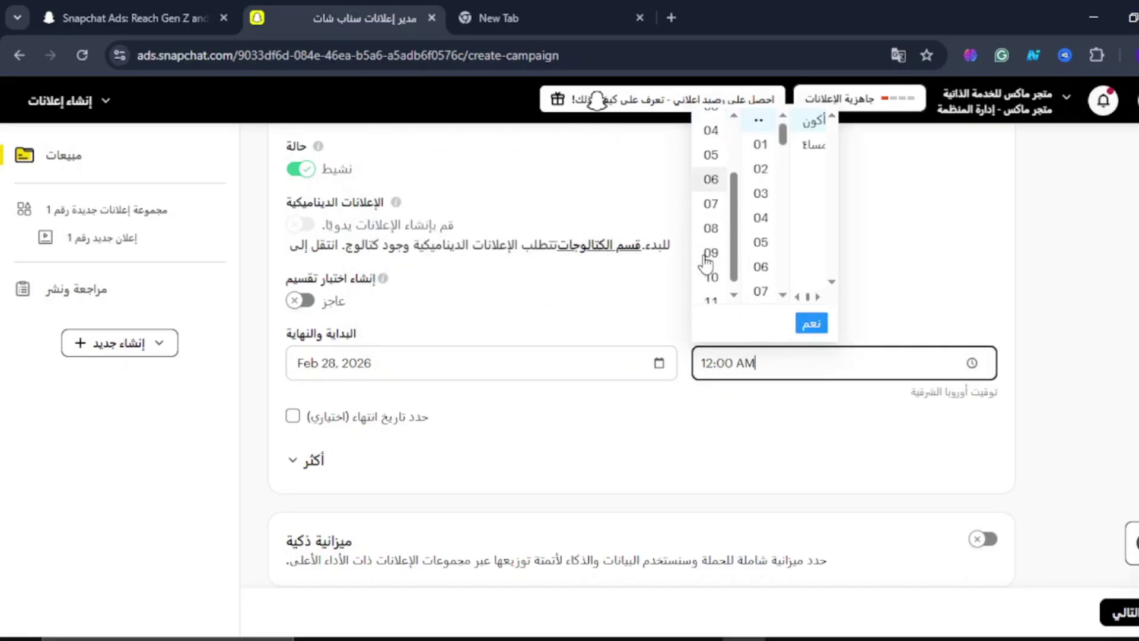
click(592, 415)
Step: Turn on the smart budget (ميزانية ذكية) and set the daily campaign budget to £100
scroll(593, 415, down, 2)
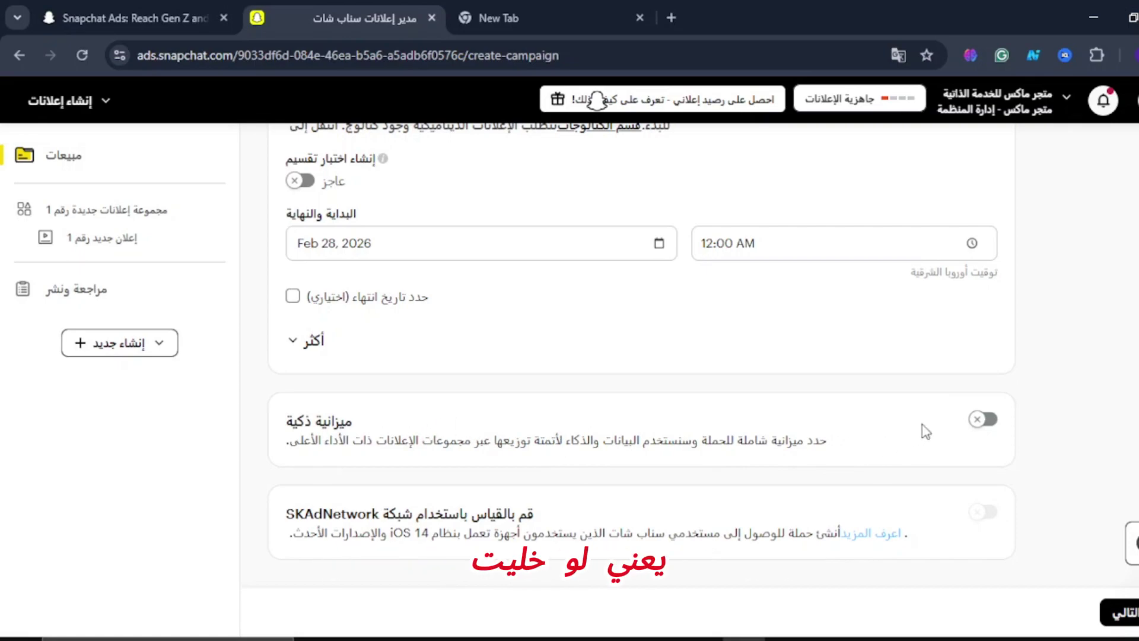
click(985, 423)
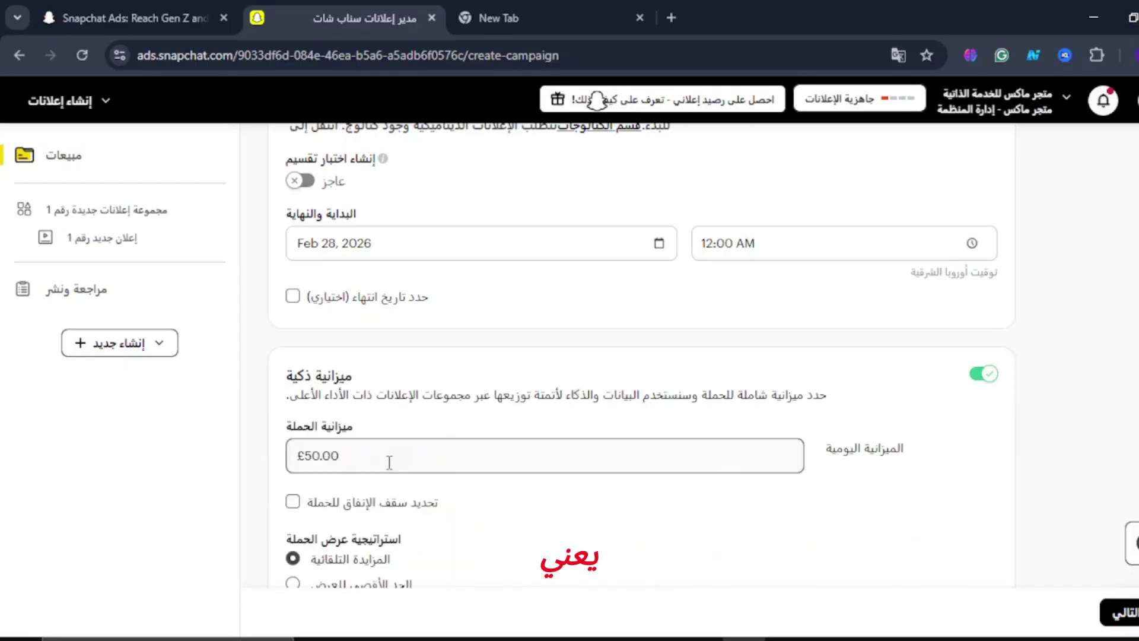
scroll(386, 463, down, 1)
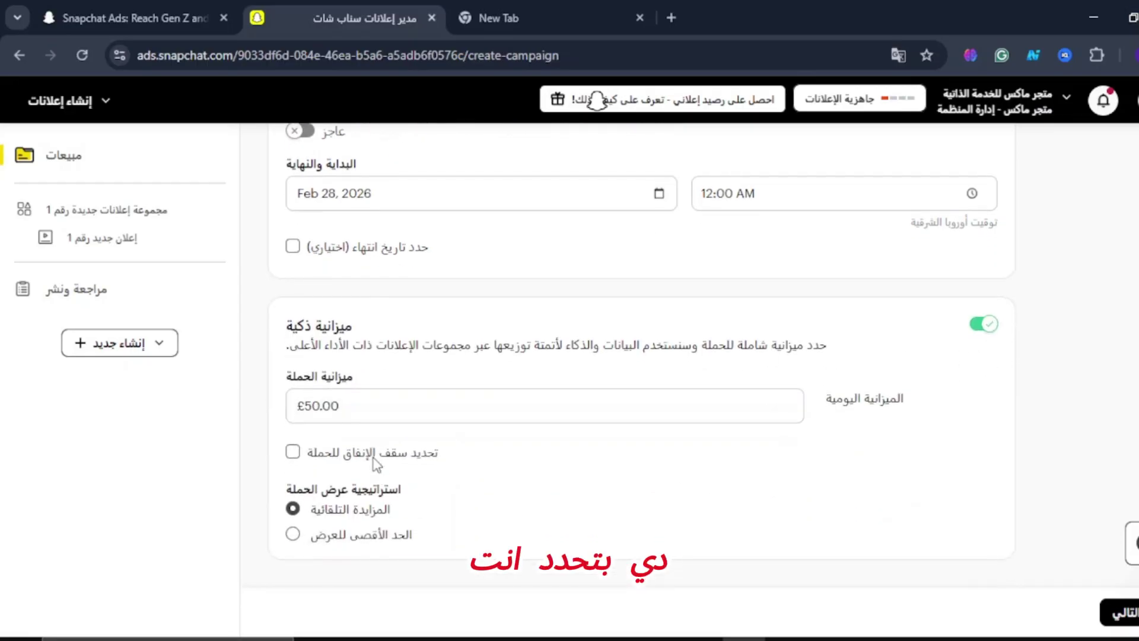
double_click(332, 408)
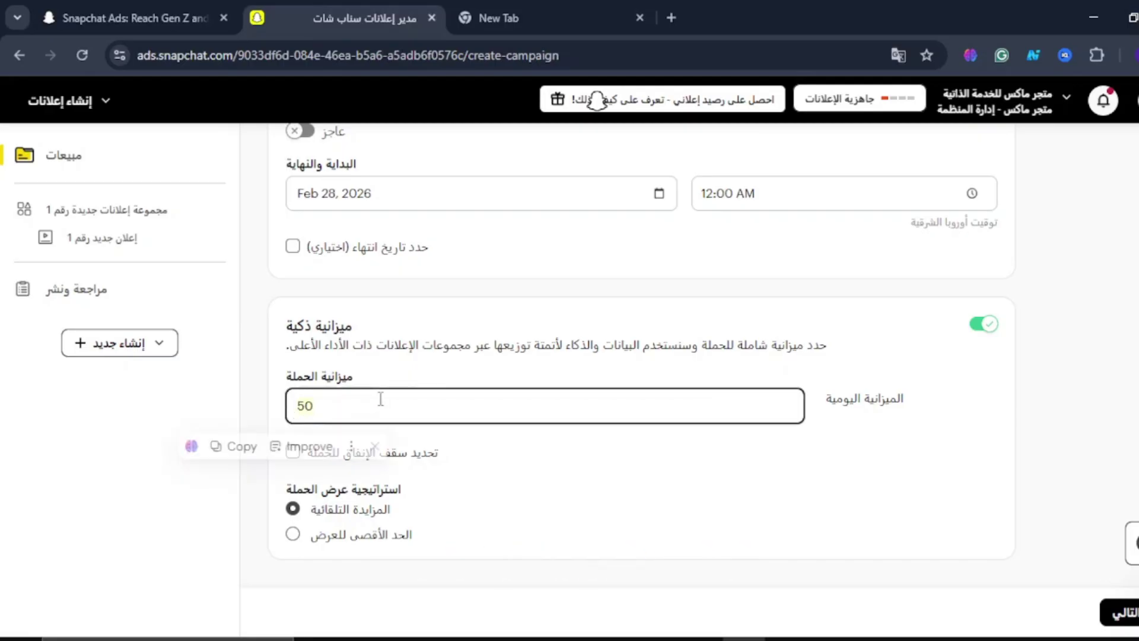
click(347, 396)
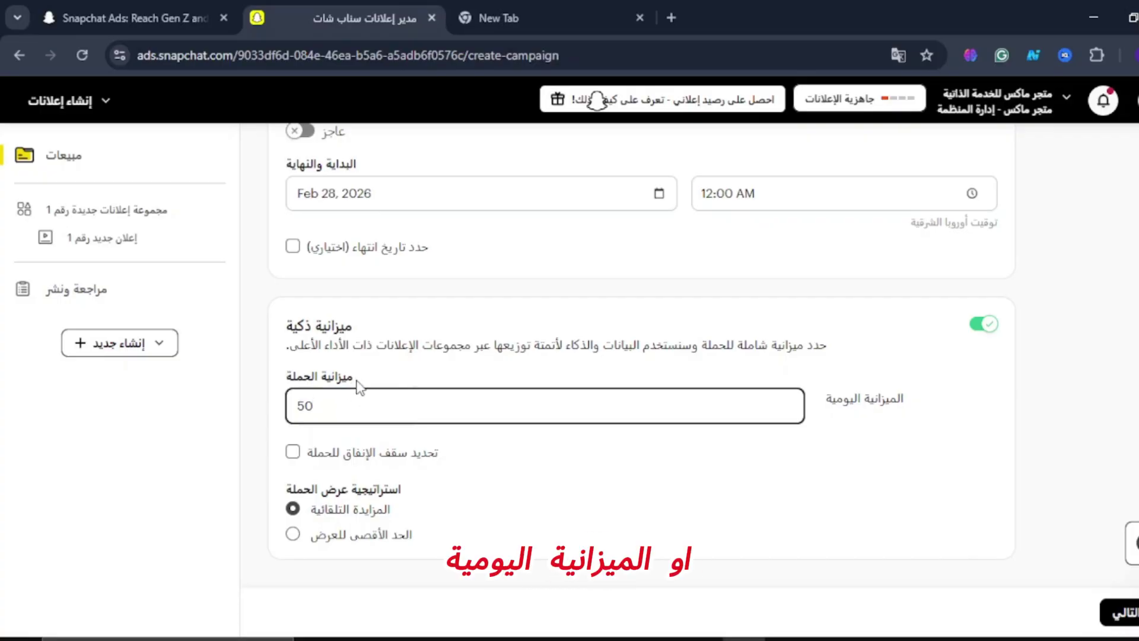
double_click(323, 408)
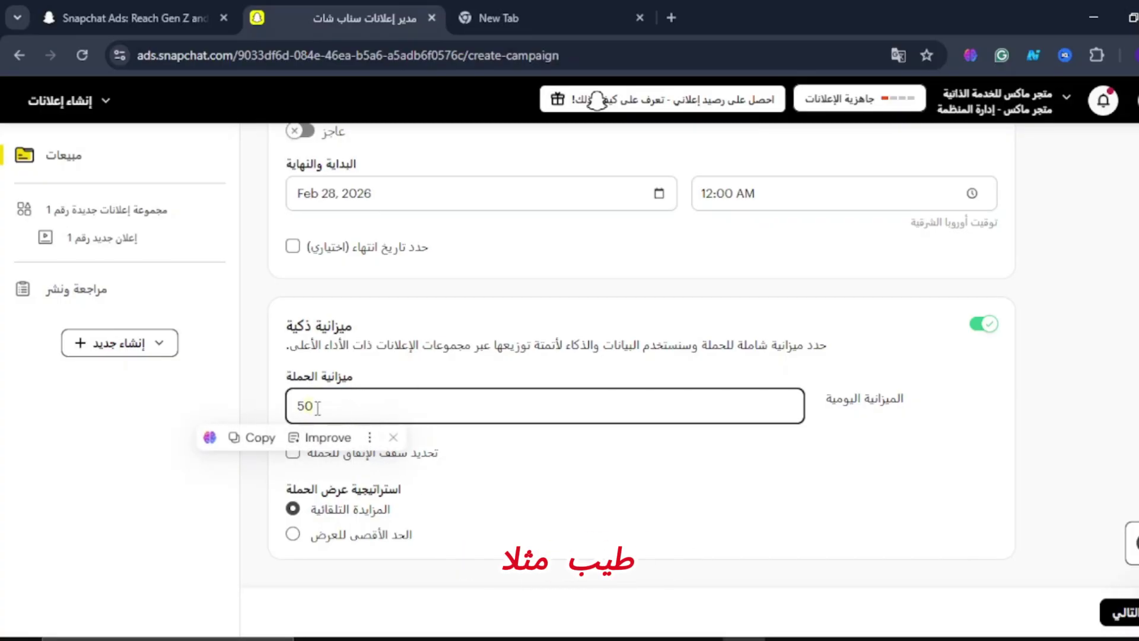
click(393, 437)
click(320, 409)
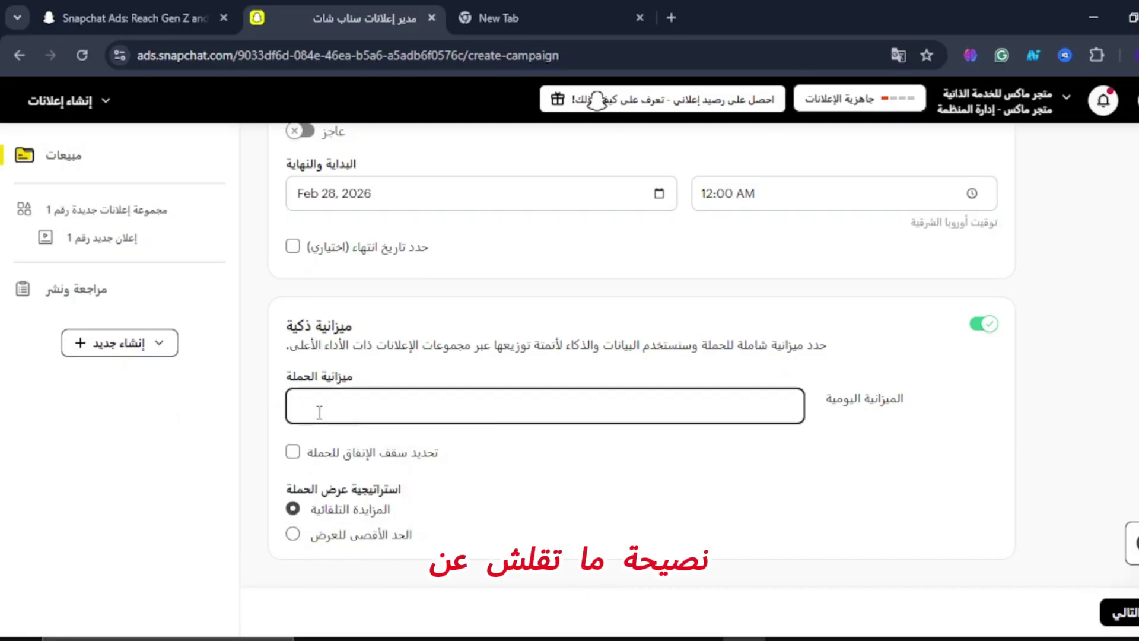
text(100)
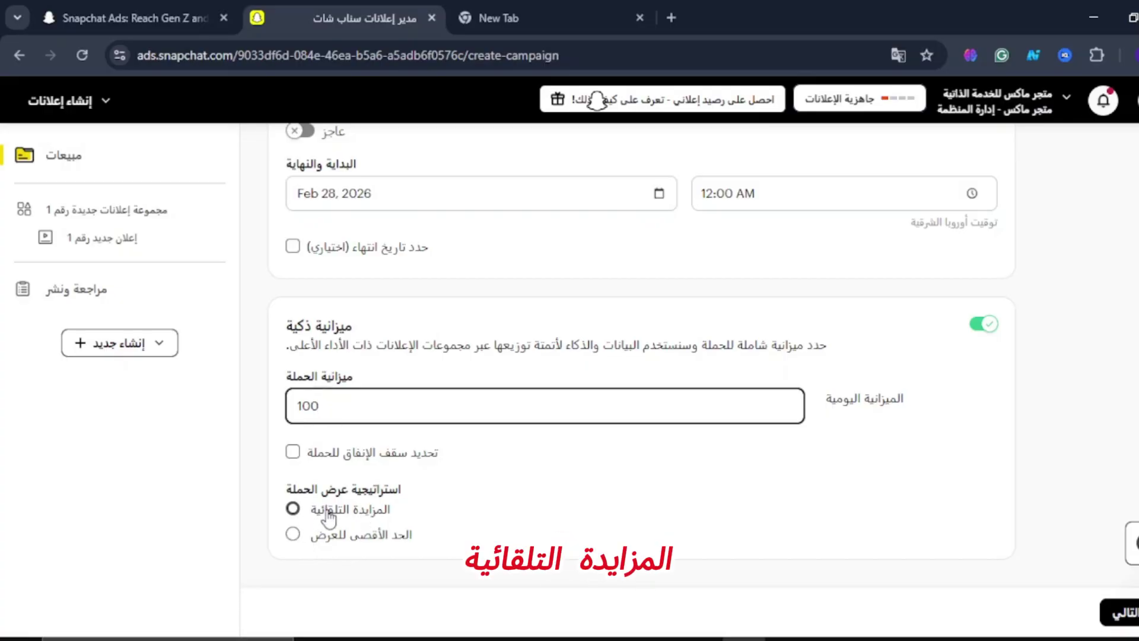
Step: Use automatic bidding (المزايدة التلقائية) as the campaign's bid strategy and continue to the ad set details
drag(312, 517, 420, 527)
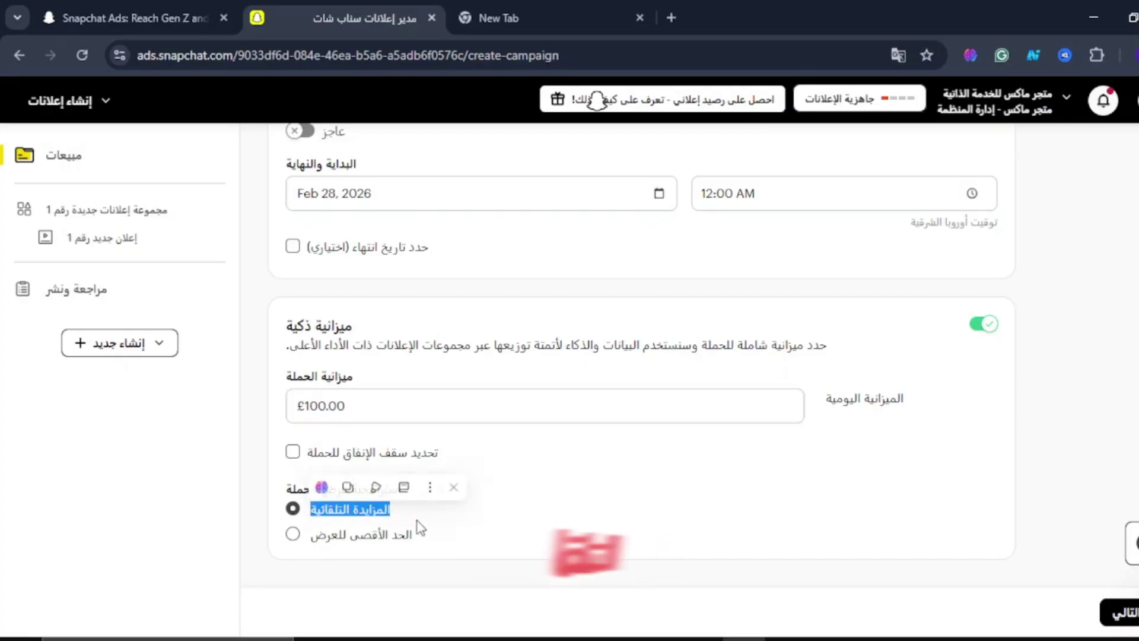
click(460, 523)
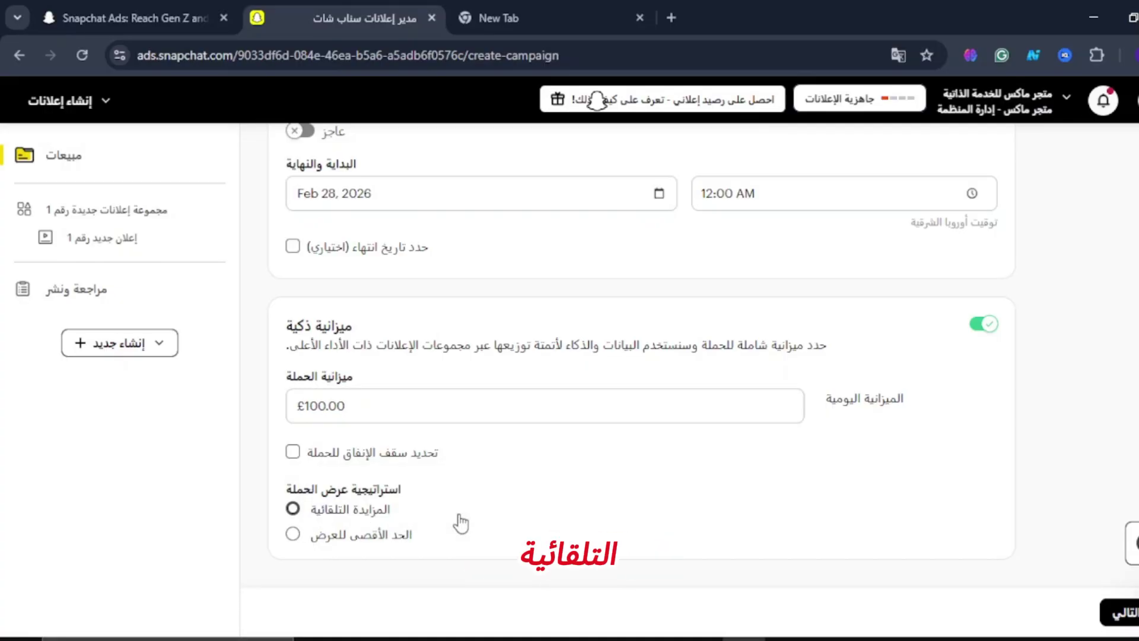
click(373, 542)
click(294, 509)
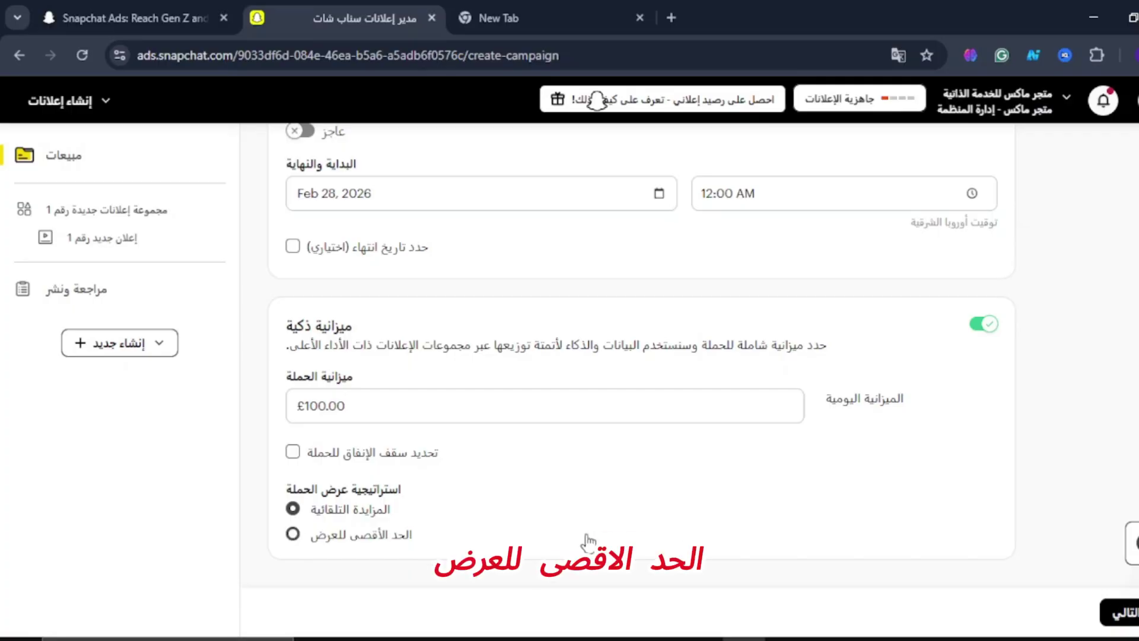
scroll(633, 482, up, 2)
scroll(748, 484, down, 2)
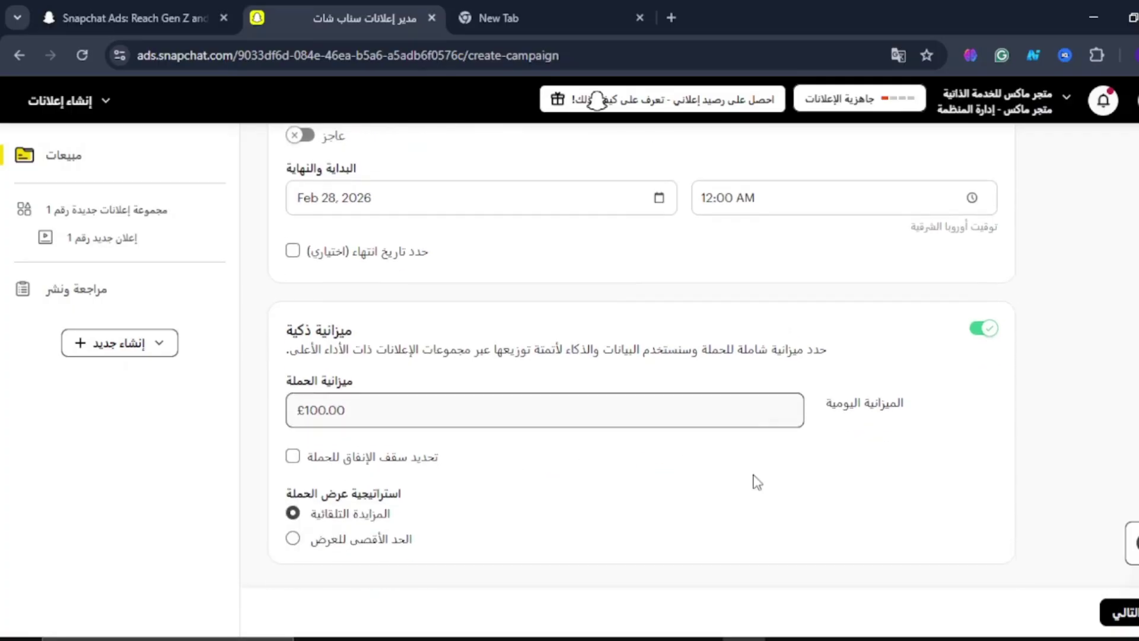
click(1119, 615)
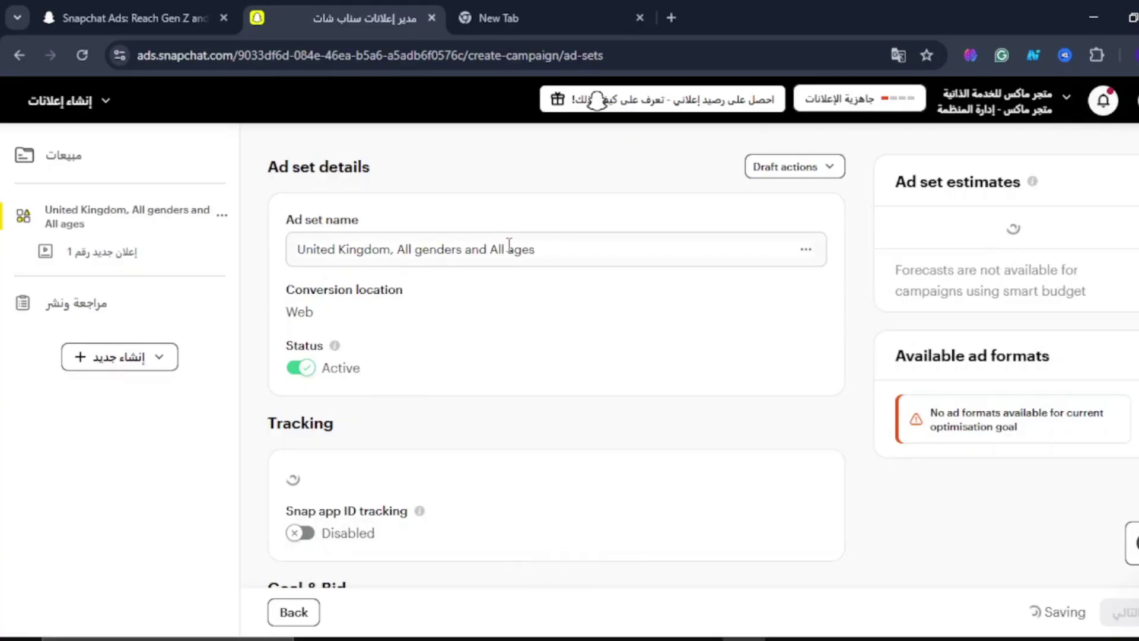
Step: Append 4 to the ad set name so it reads "United Kingdom, All genders and All ages4"
scroll(543, 246, down, 5)
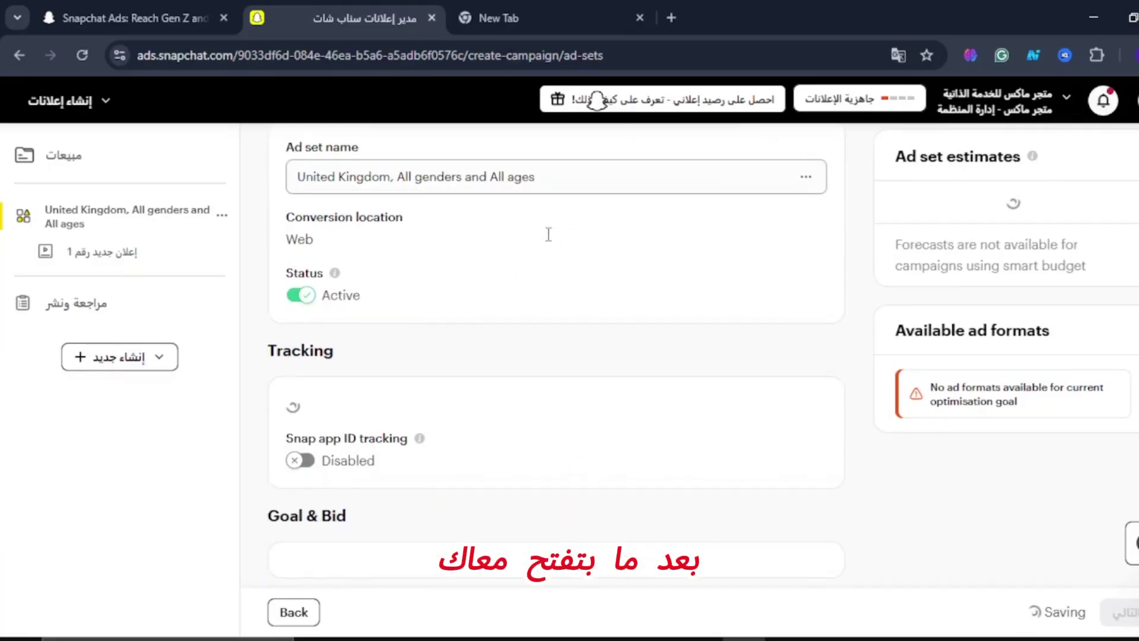
scroll(534, 261, down, 10)
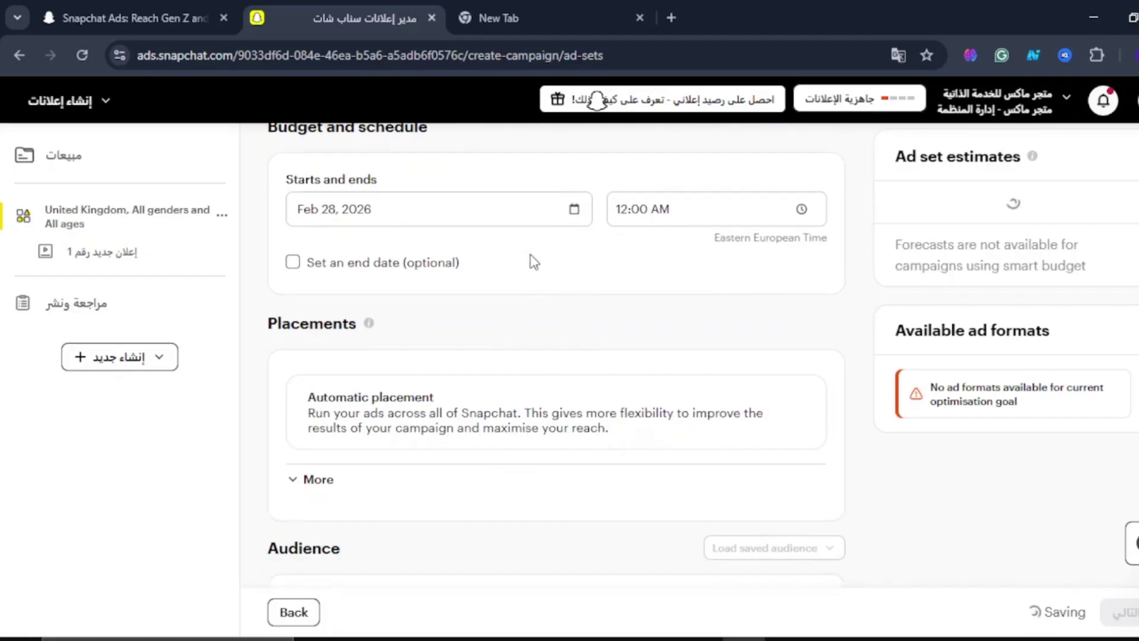
scroll(531, 262, up, 15)
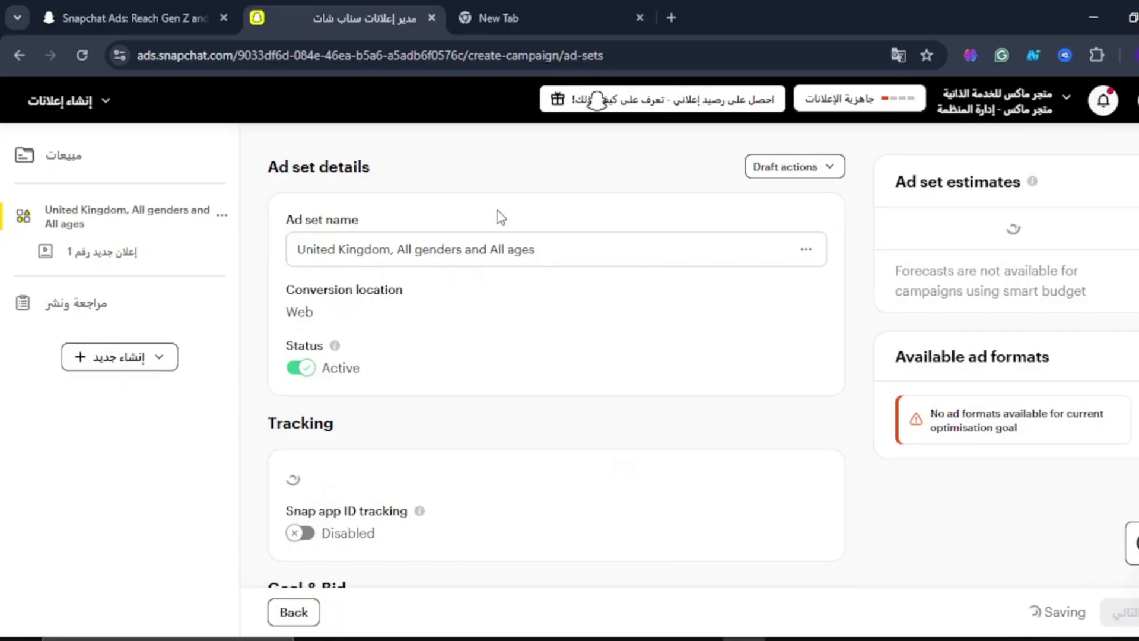
click(561, 247)
text(4)
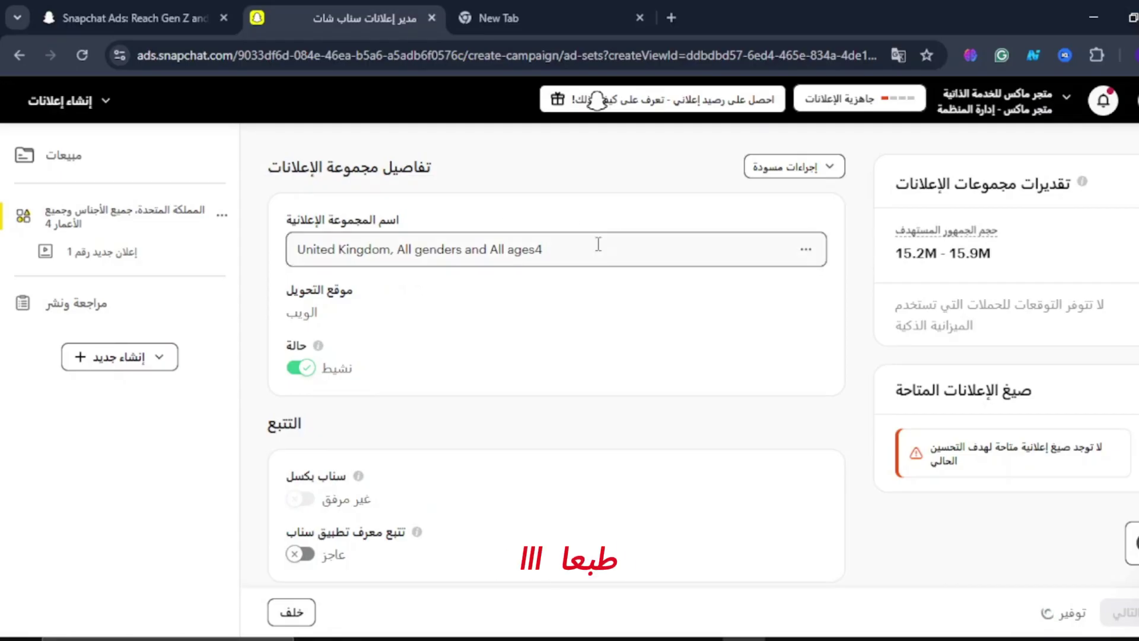
drag(600, 246, 296, 248)
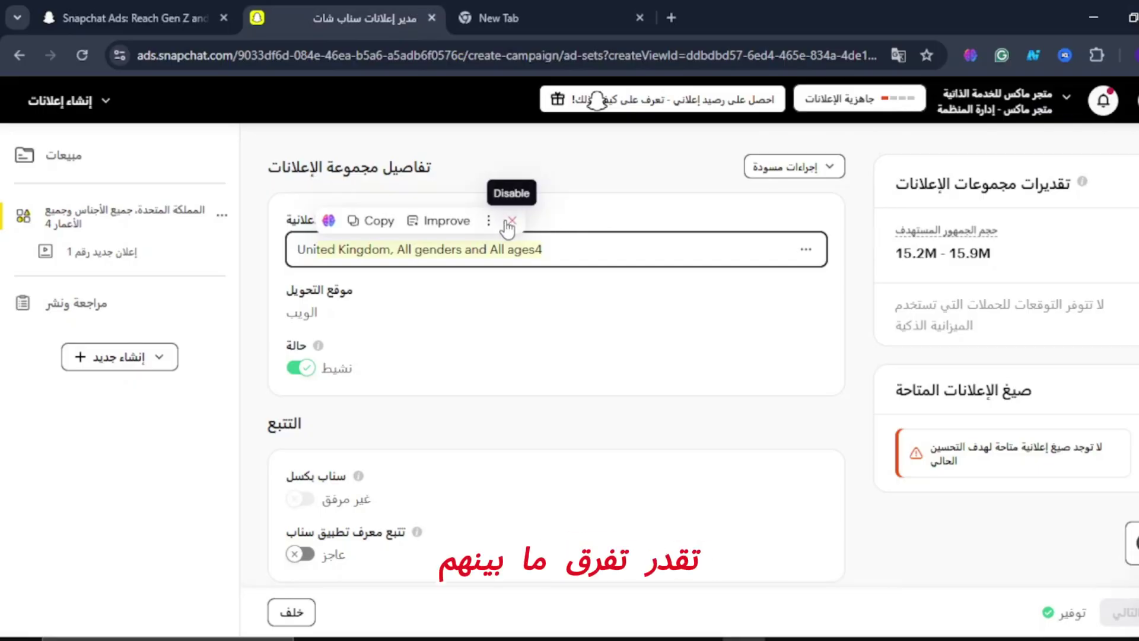
click(512, 222)
click(540, 219)
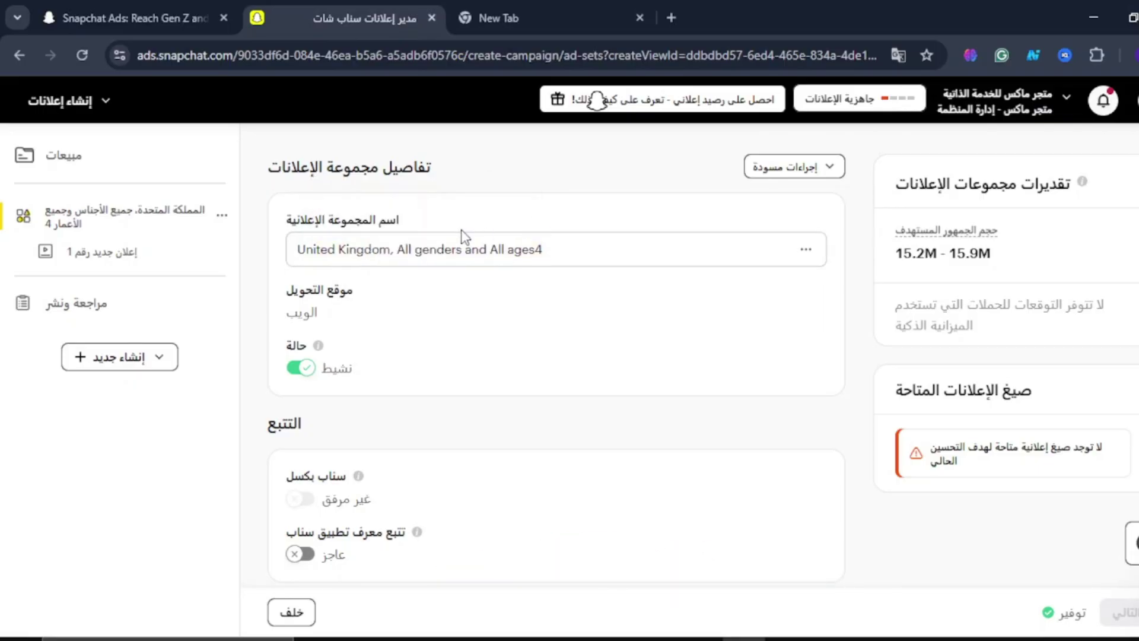
Step: Review the ad set's conversion location, status, tracking, schedule, placement and brand suitability filter settings
double_click(316, 319)
click(321, 323)
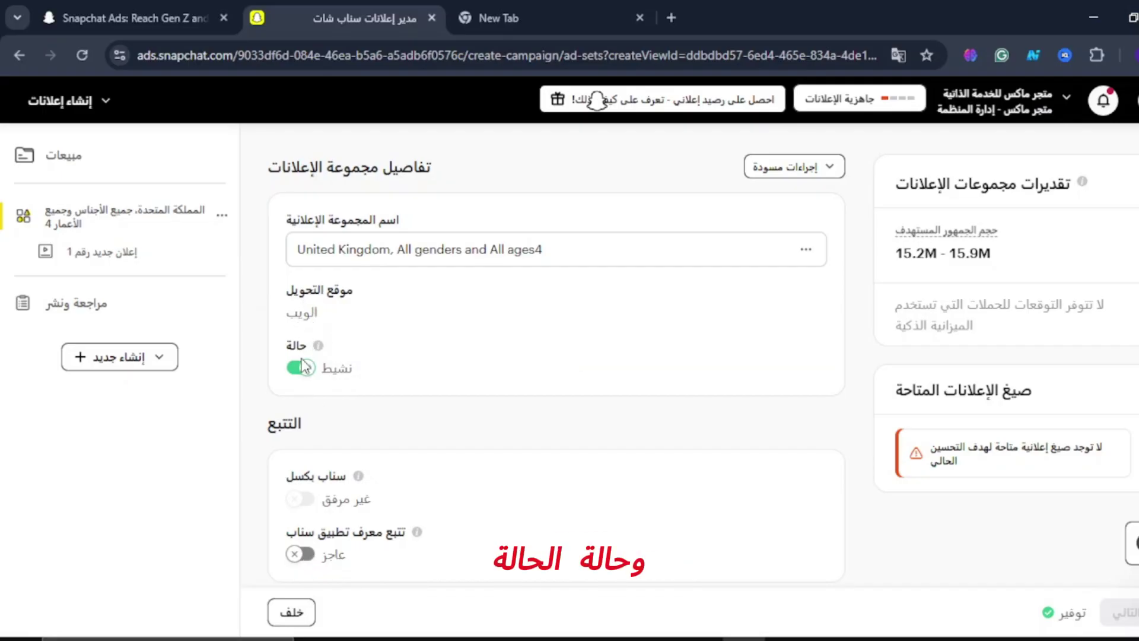
scroll(303, 368, down, 2)
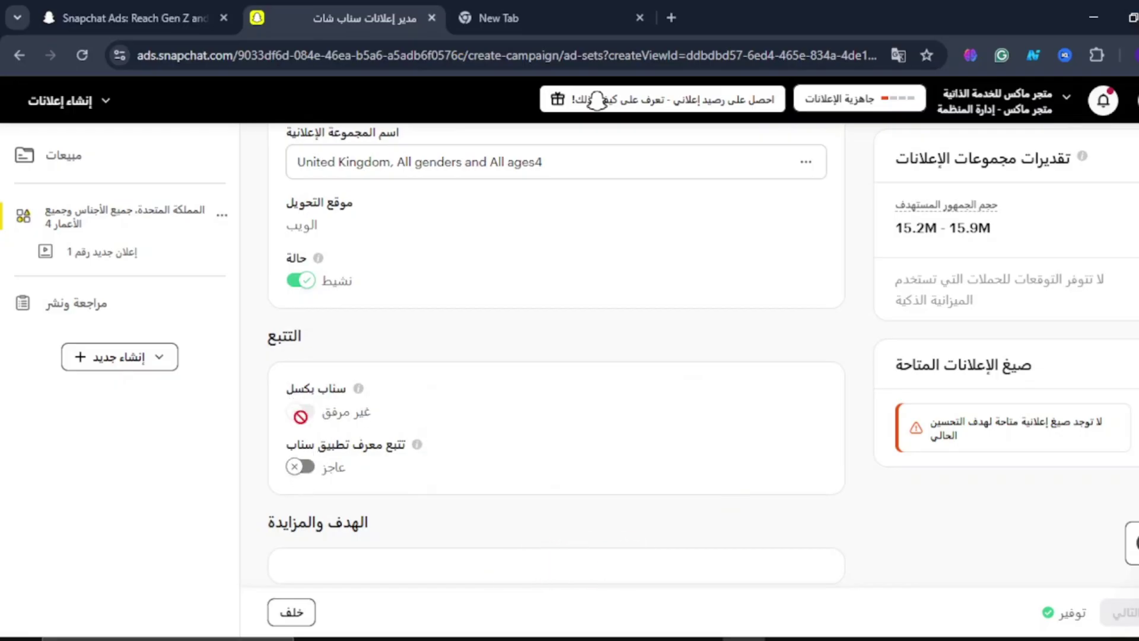
scroll(305, 466, down, 4)
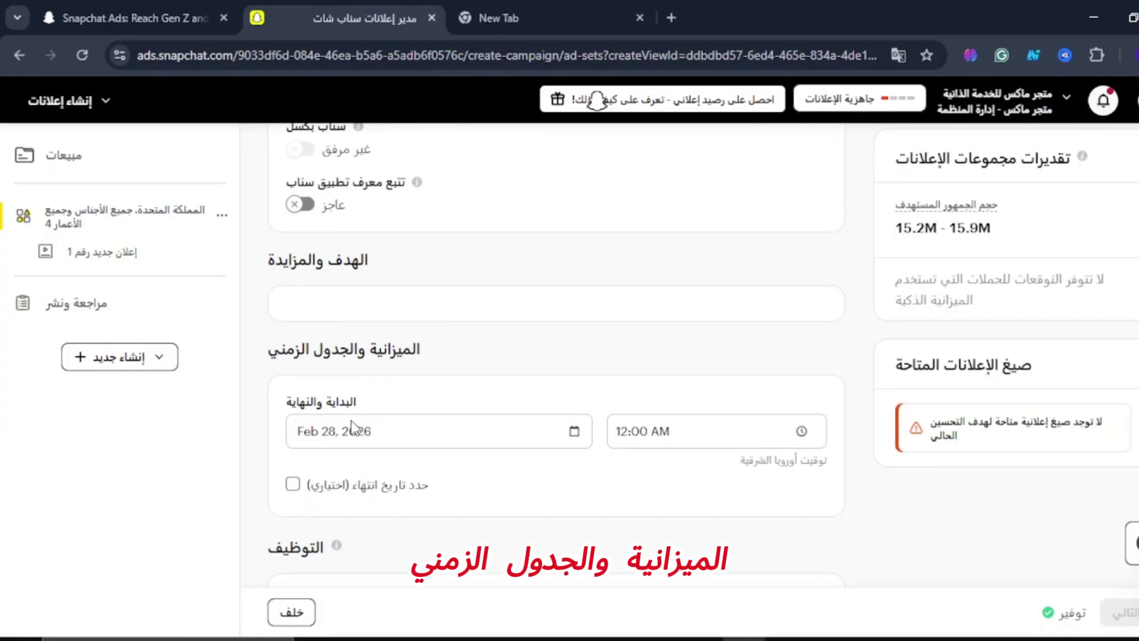
scroll(389, 447, down, 1)
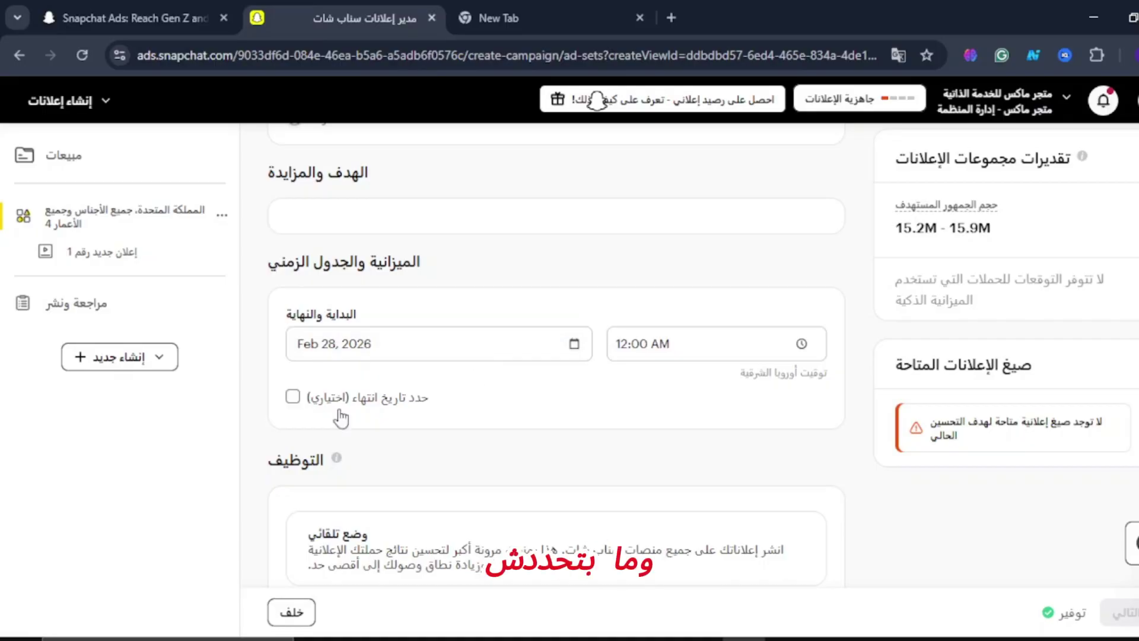
scroll(347, 451, down, 2)
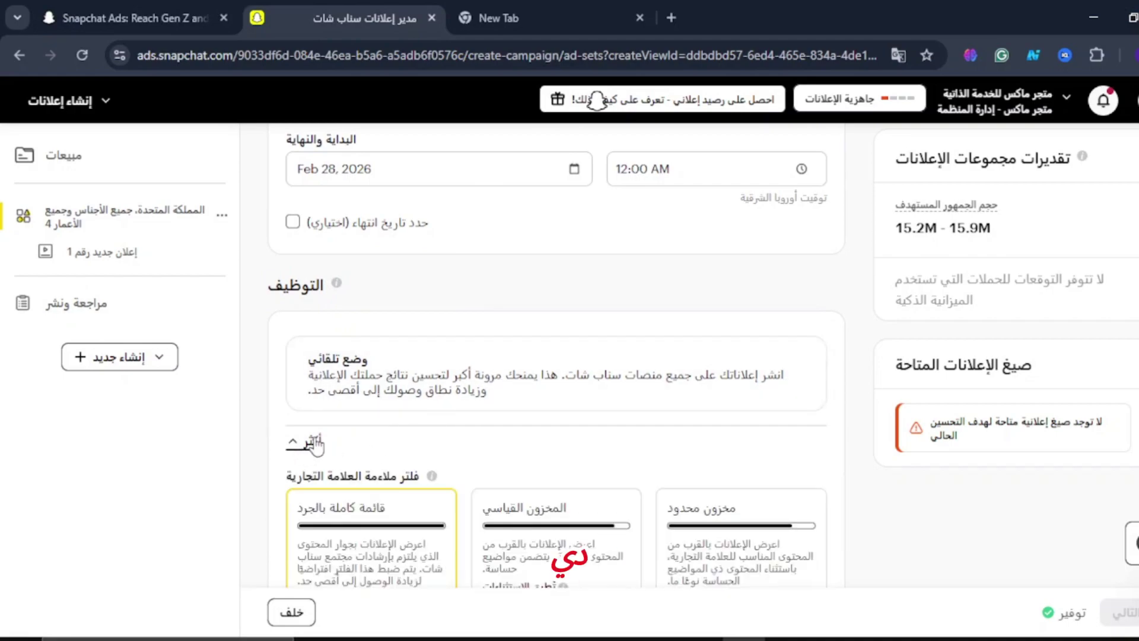
scroll(502, 455, down, 3)
scroll(537, 385, up, 4)
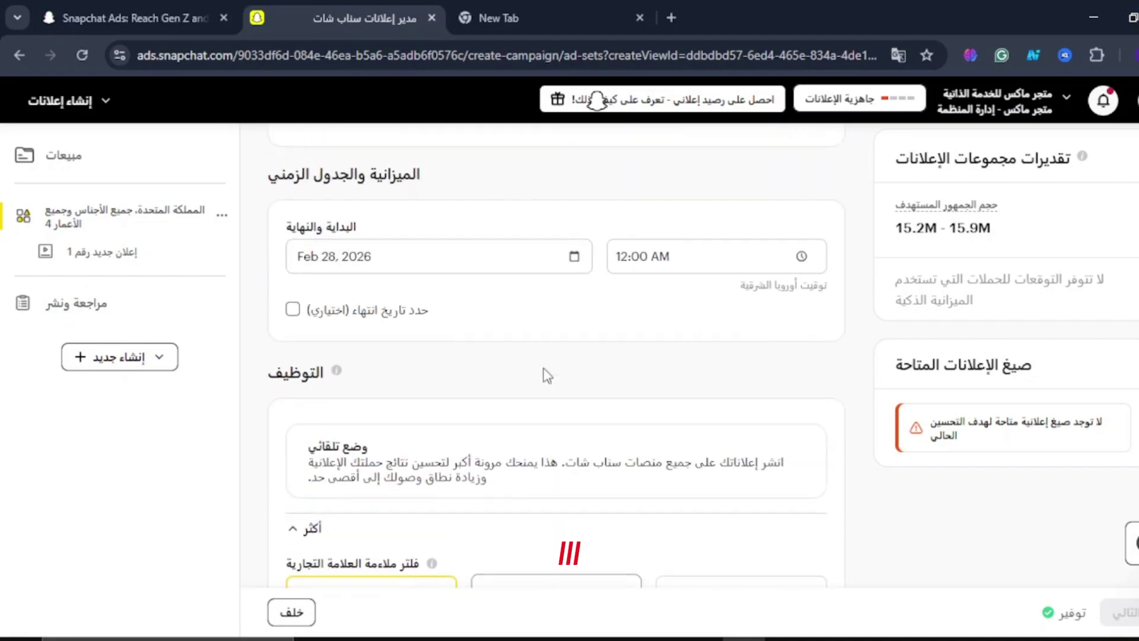
Step: Switch the ad set's placement (التوظيف) from automatic mode to the edit placement option (موضع التعديل)
click(794, 461)
scroll(665, 468, down, 3)
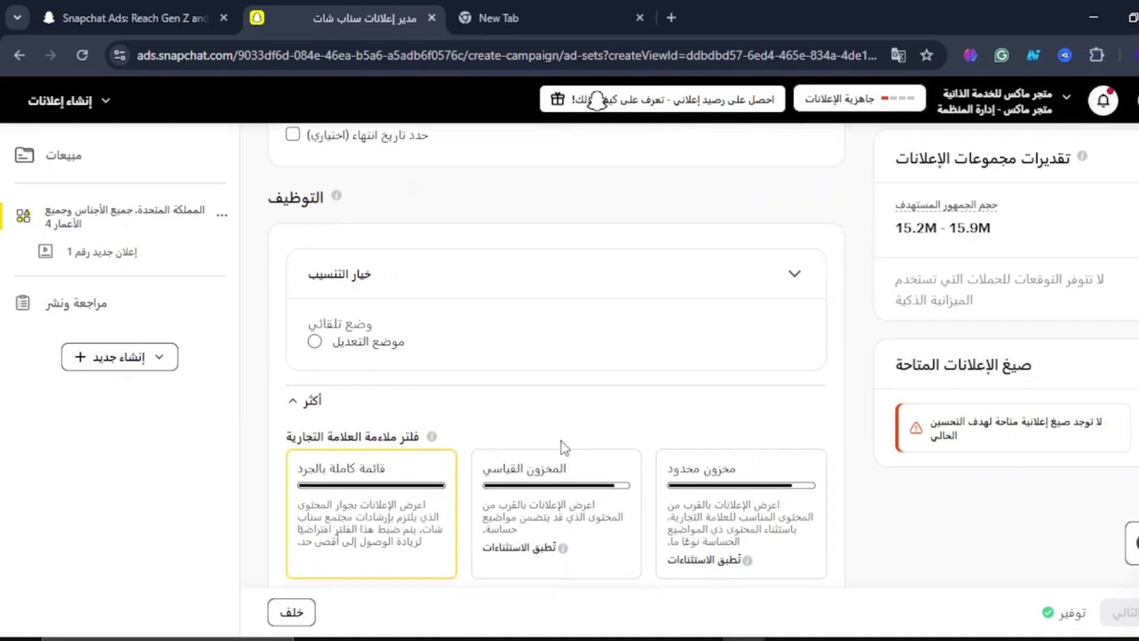
click(360, 291)
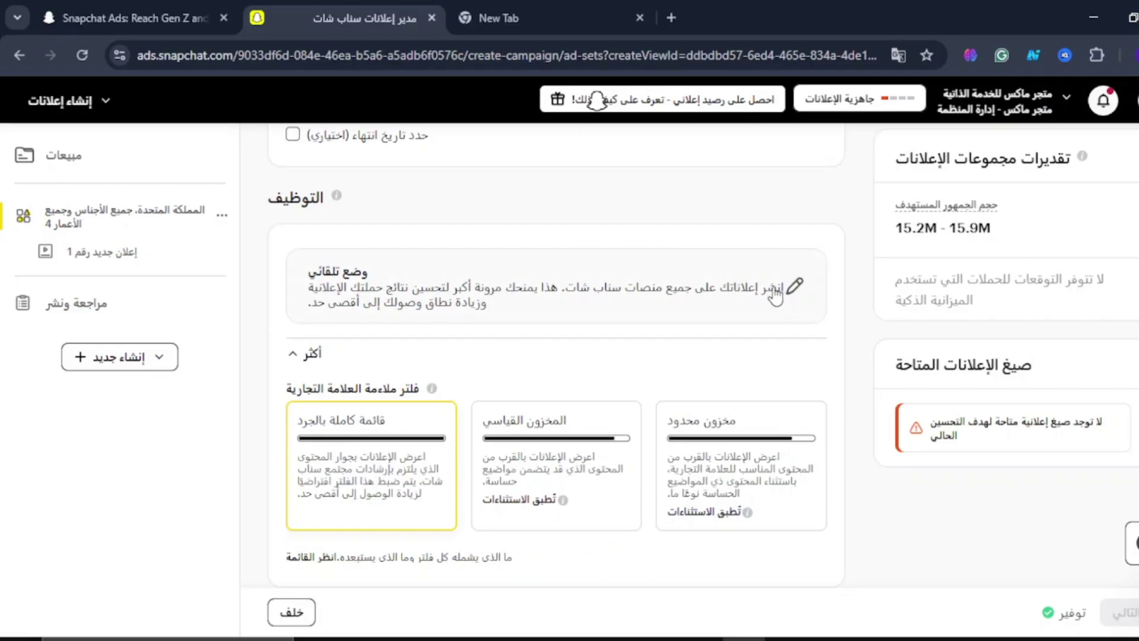
click(796, 289)
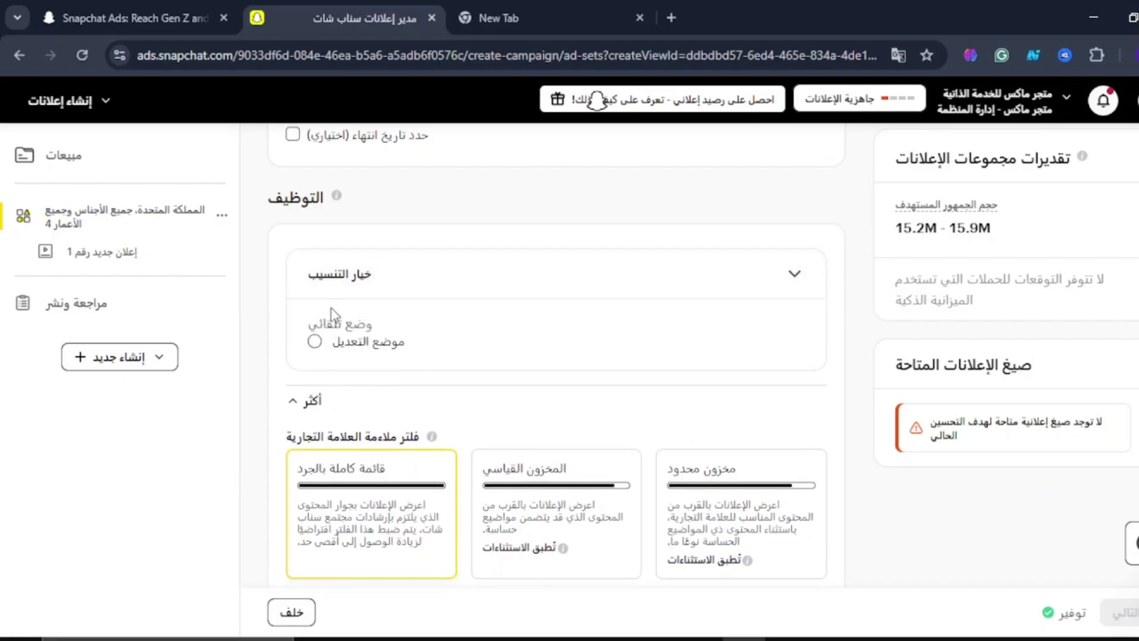
click(314, 342)
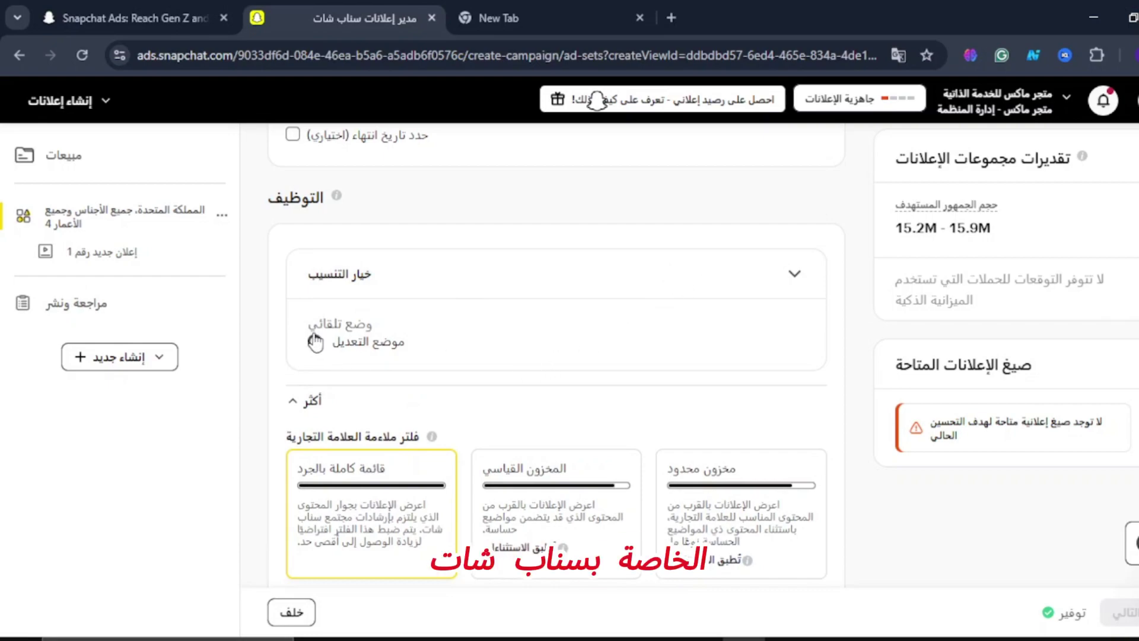
click(764, 270)
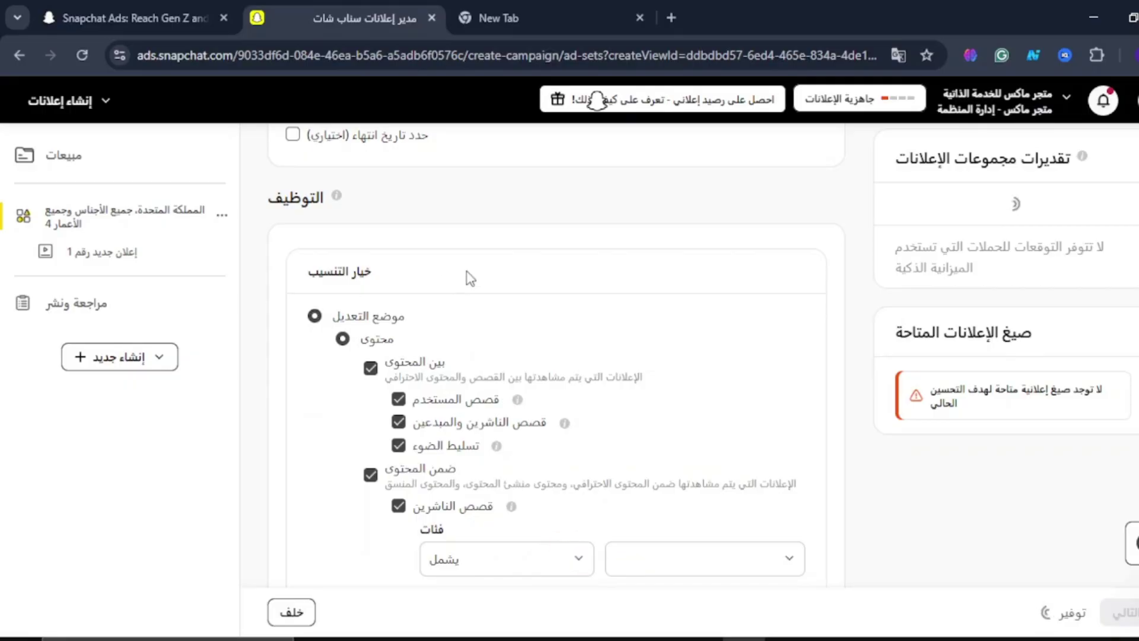
Step: Review the individual content placements and collapse the additional options (أكثر) containing the brand suitability filter
scroll(468, 276, down, 3)
scroll(336, 312, down, 5)
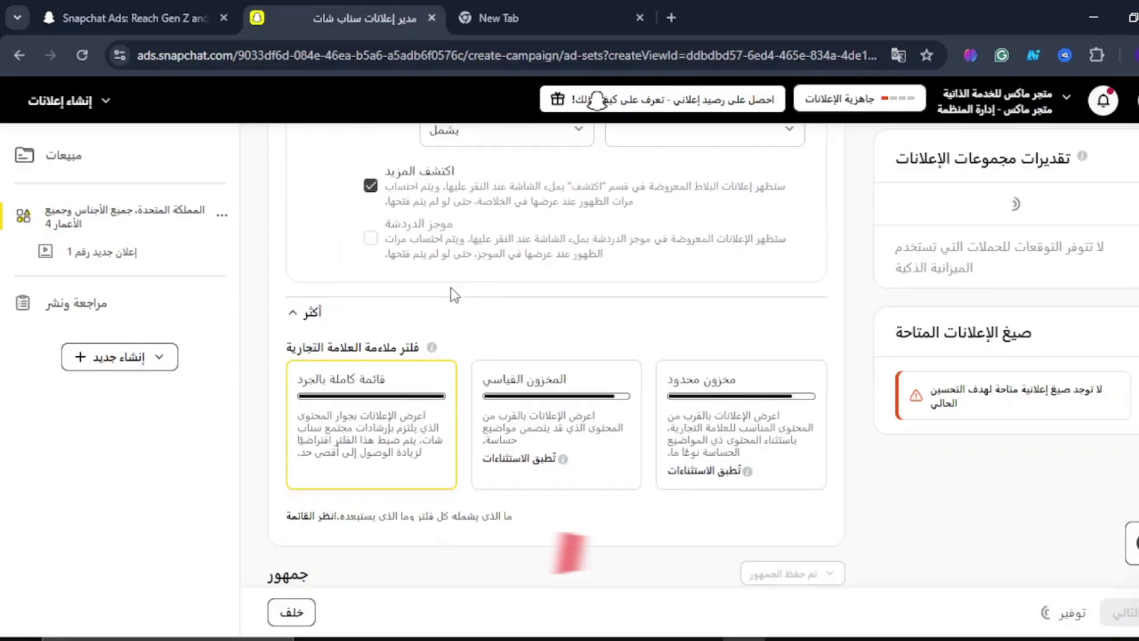
scroll(336, 312, down, 2)
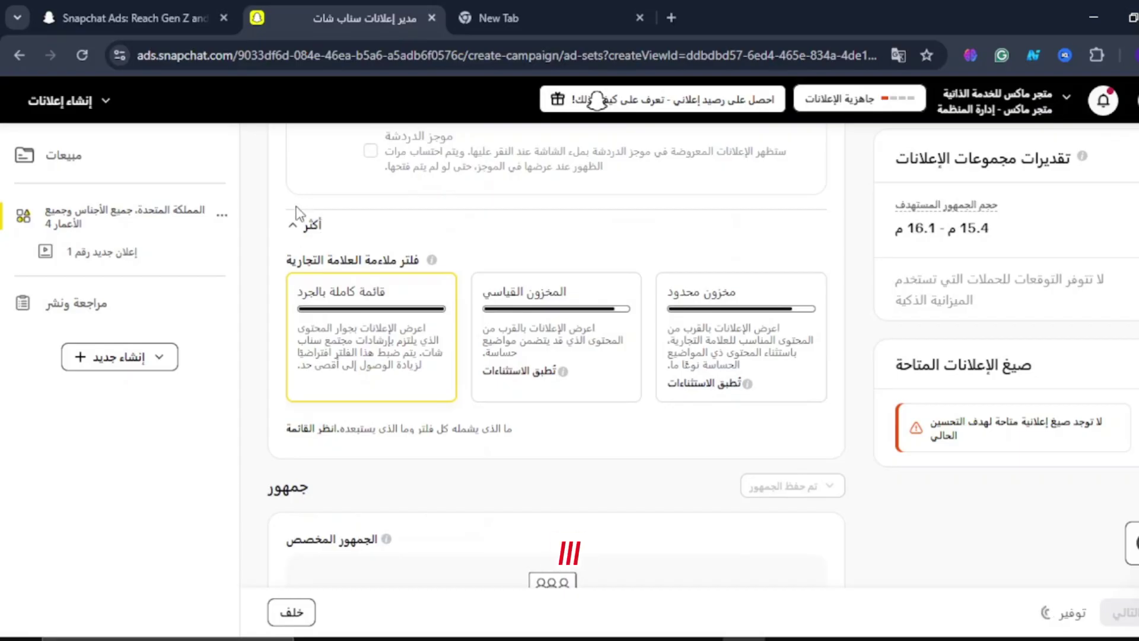
click(301, 229)
Step: Start creating a custom audience of the ad engagement type (تفاعل الجمهور مع الإعلان)
scroll(356, 302, down, 2)
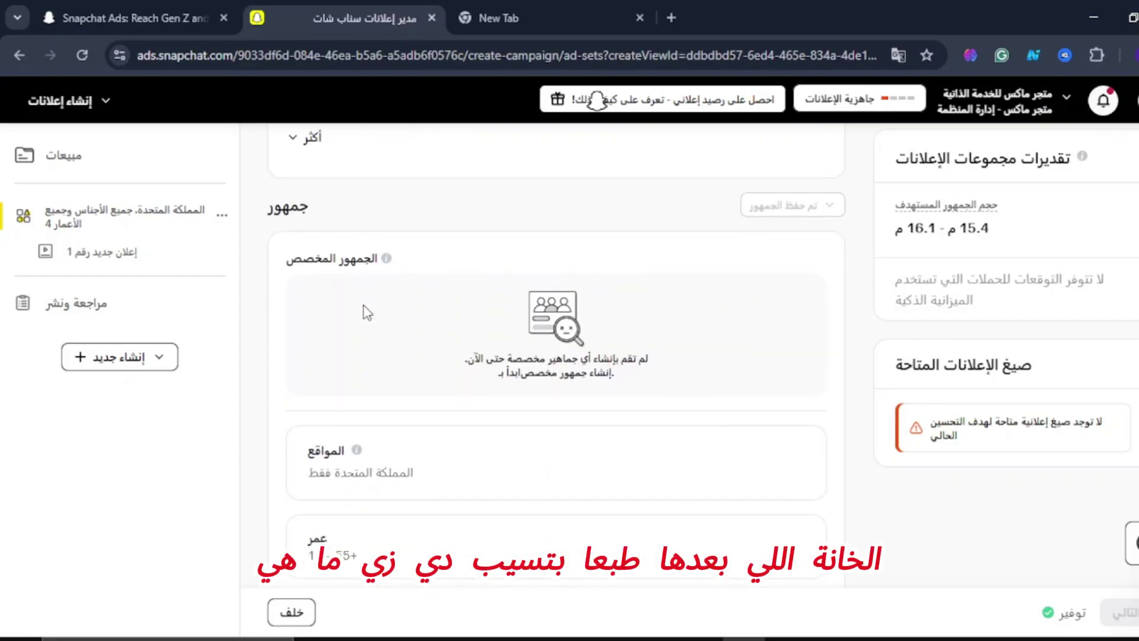
scroll(368, 312, down, 2)
scroll(376, 299, up, 4)
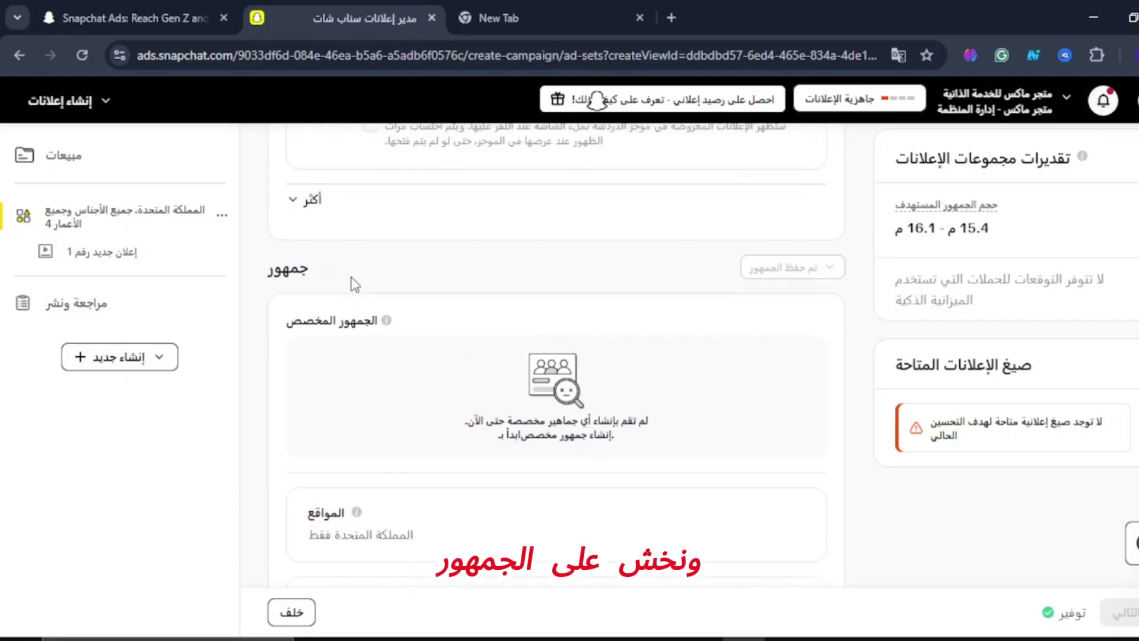
scroll(356, 285, down, 3)
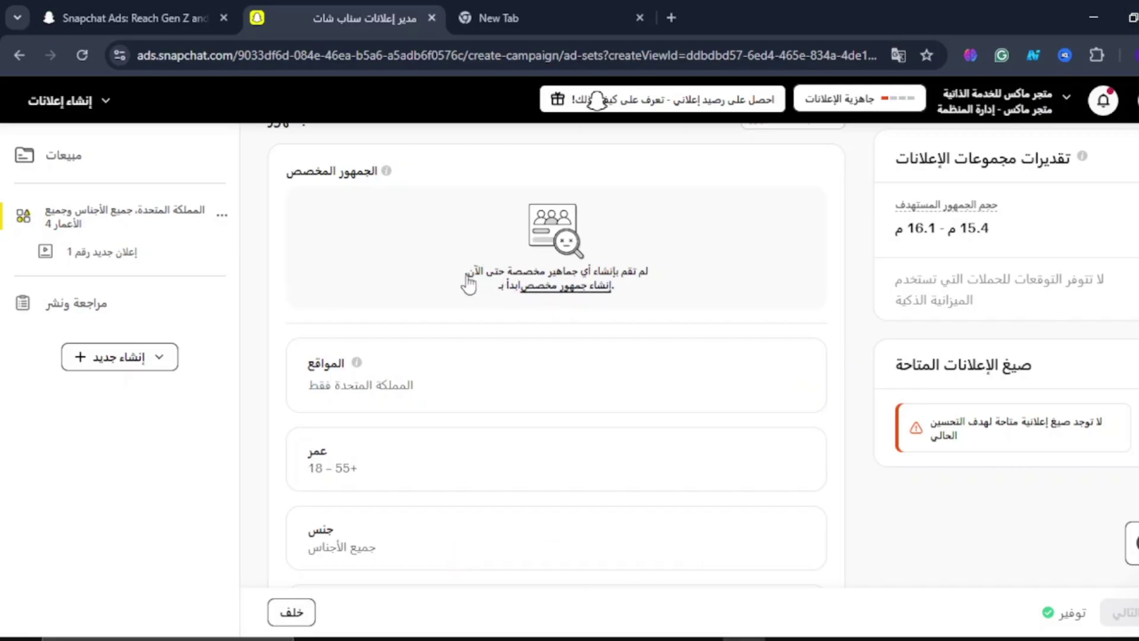
click(540, 288)
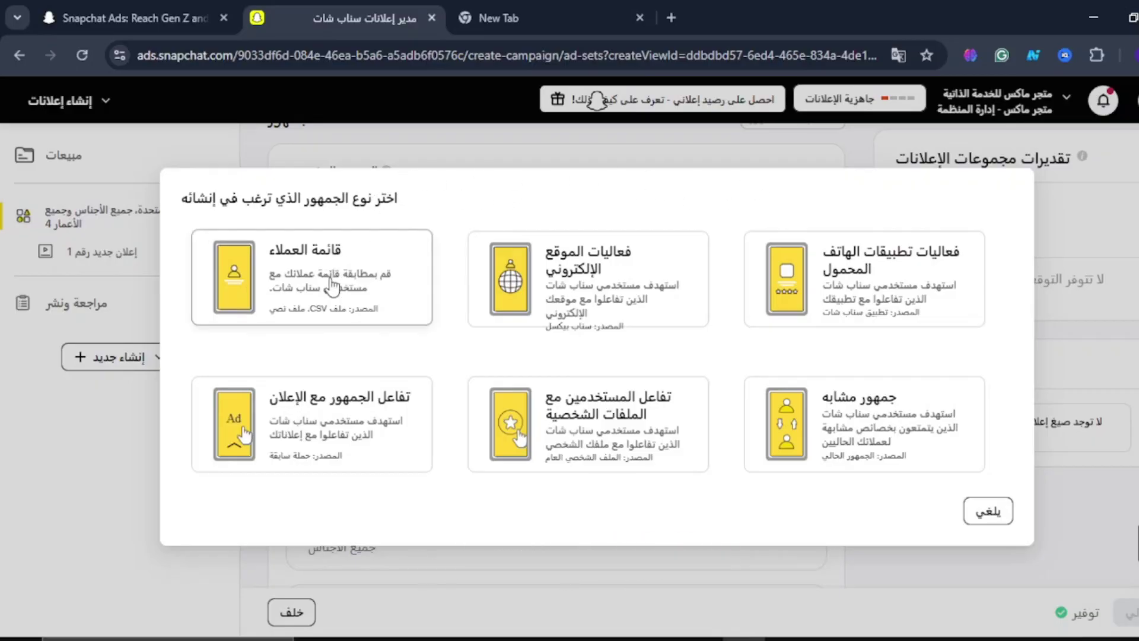
click(343, 418)
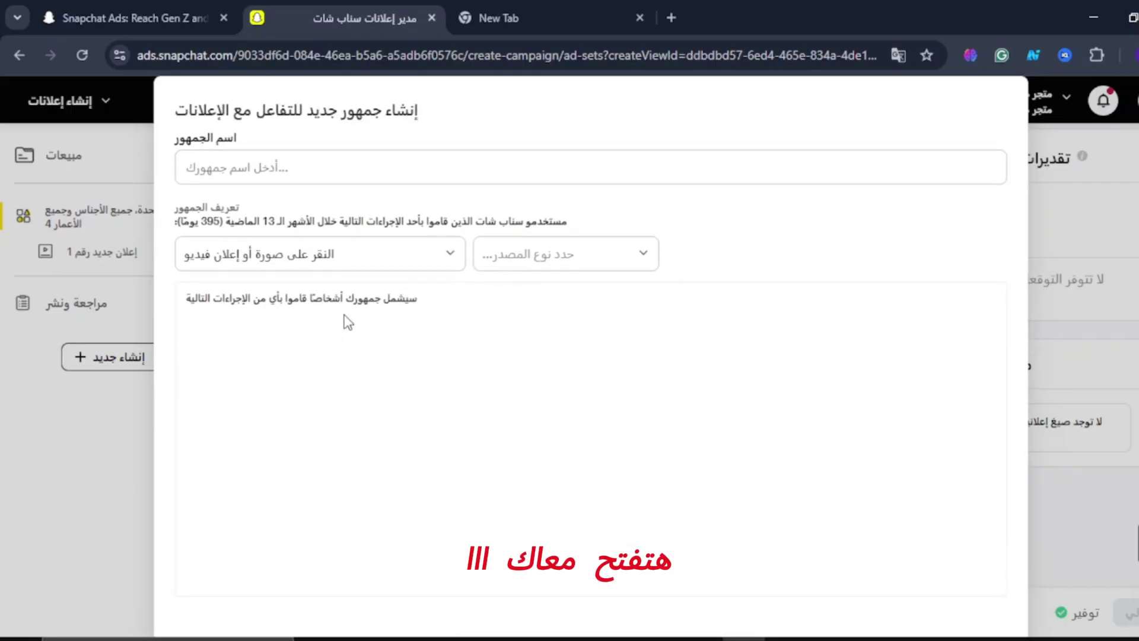
Step: Fill in the audience name, set its source to this ad account (في حساب الإعلانات هذا), create it and dismiss the survey
click(330, 166)
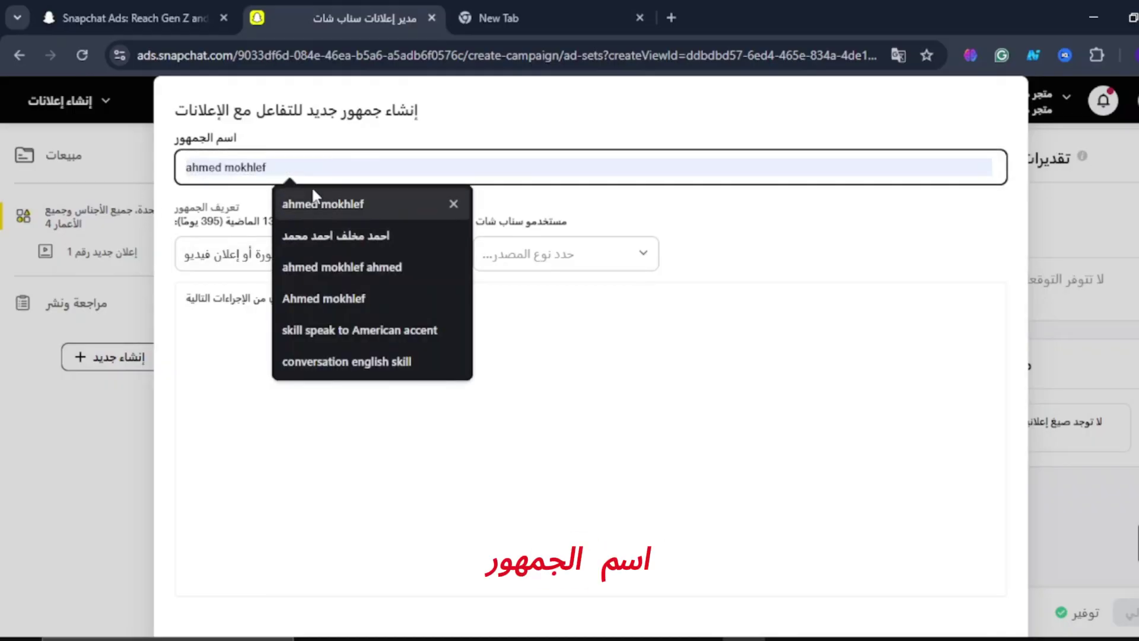
click(314, 190)
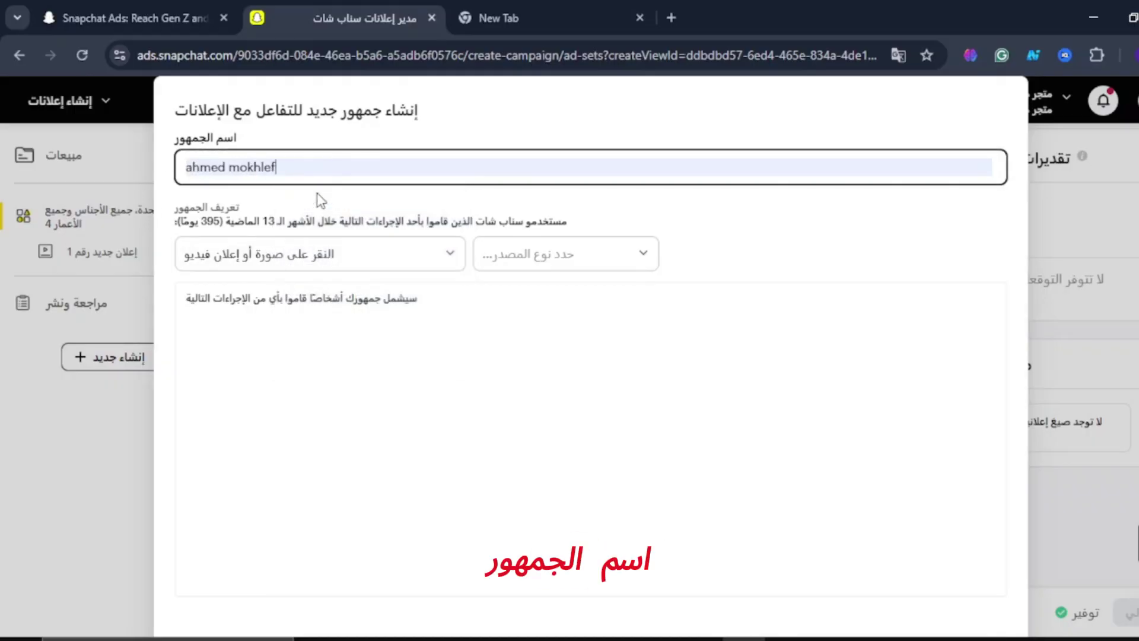
click(560, 261)
click(558, 262)
click(554, 263)
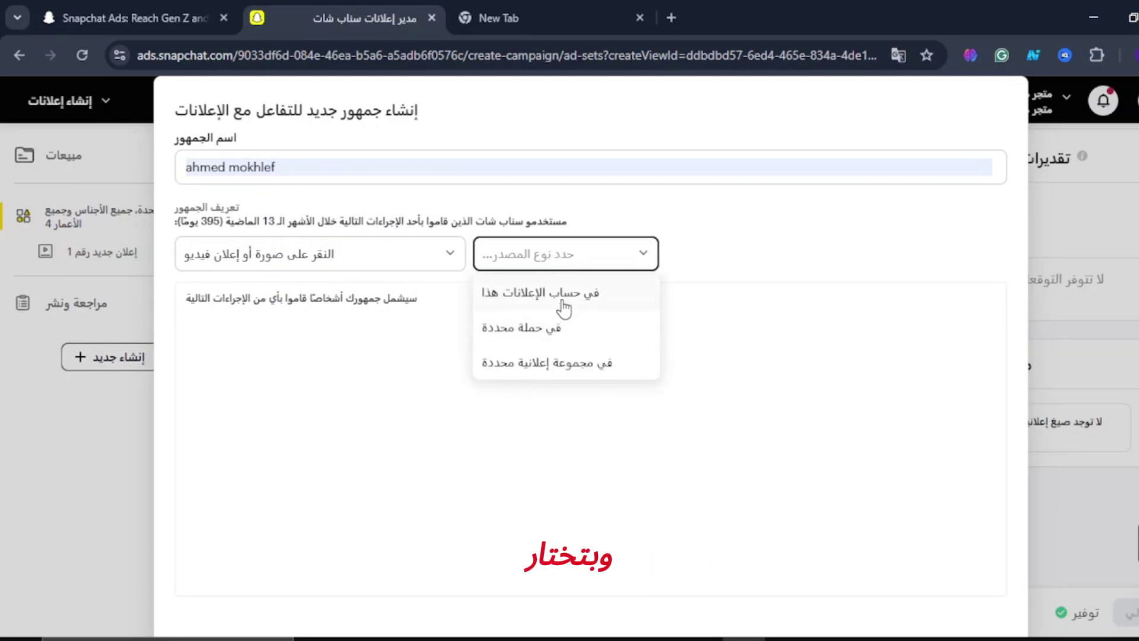
click(564, 304)
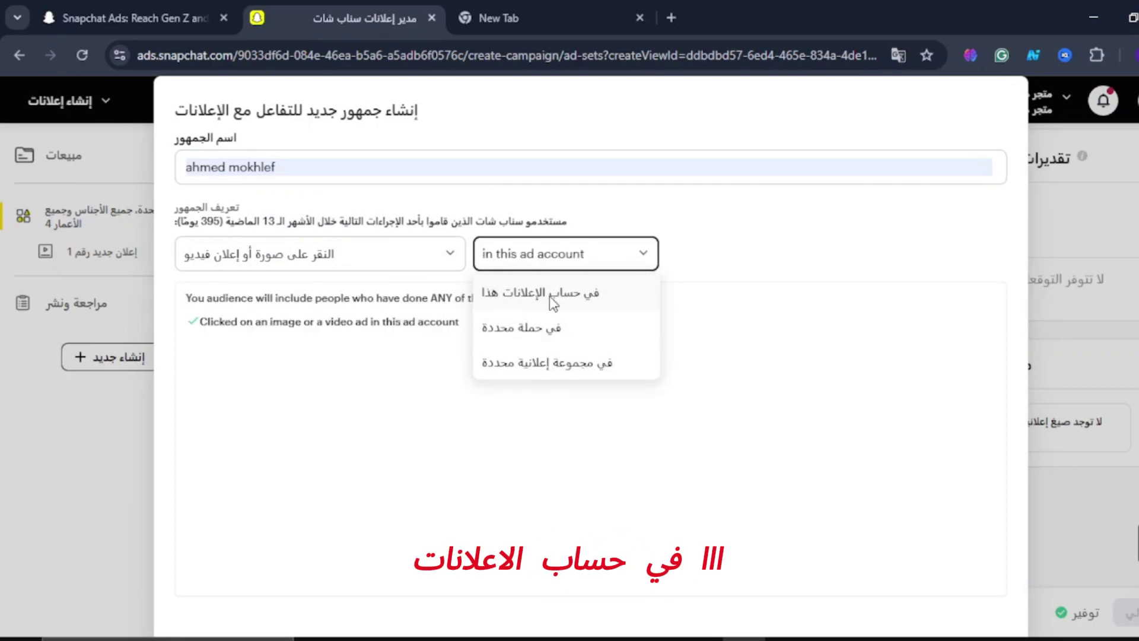
scroll(374, 342, down, 1)
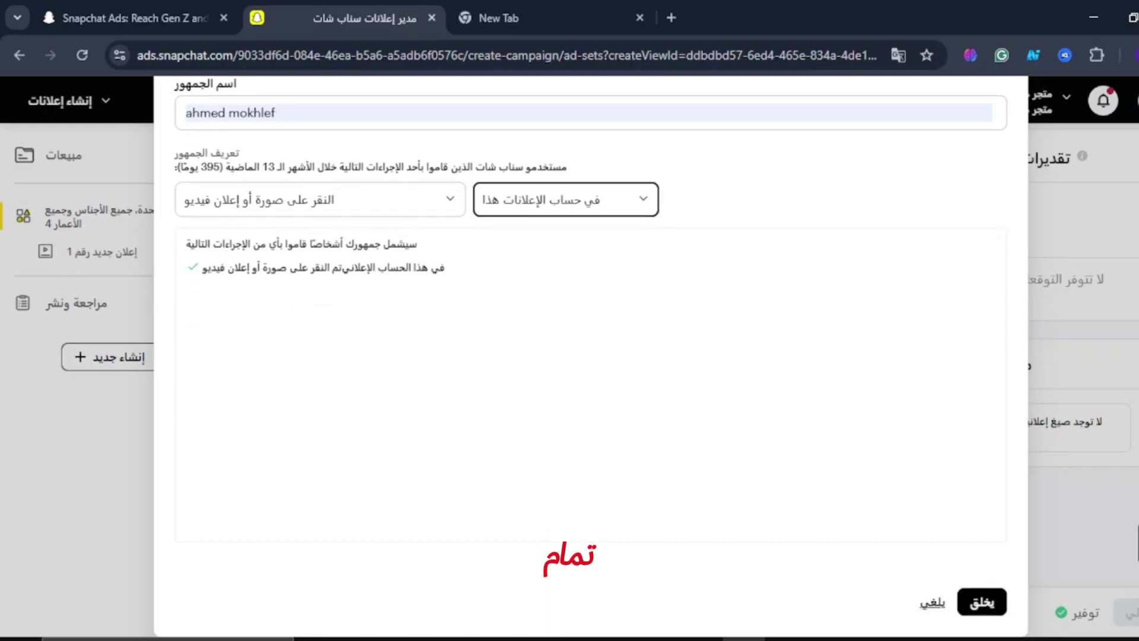
click(982, 614)
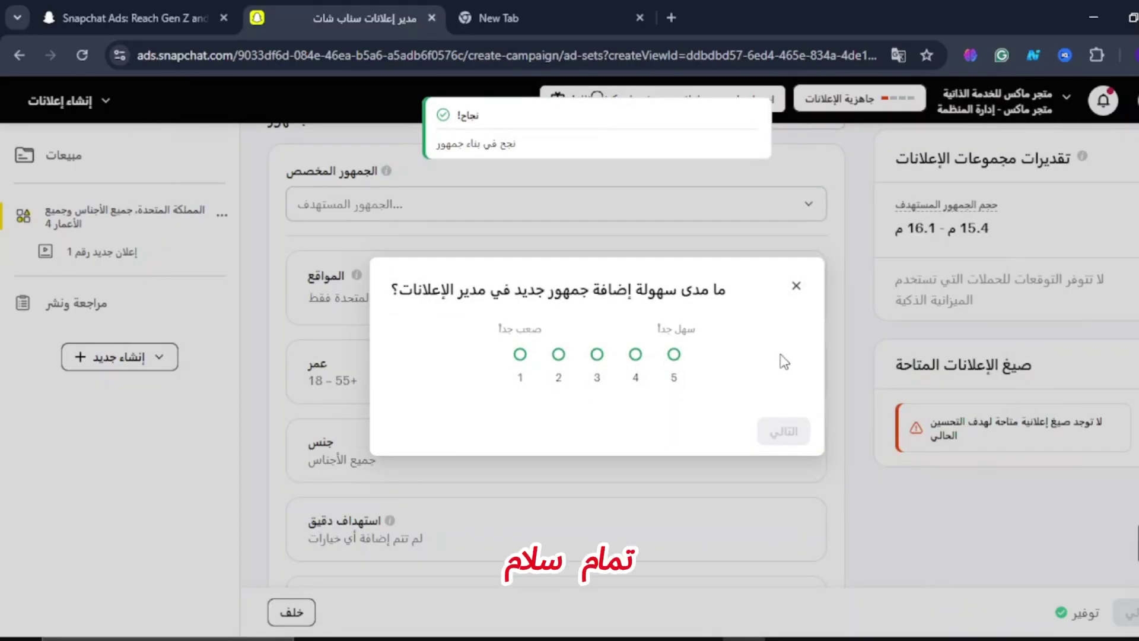
click(797, 288)
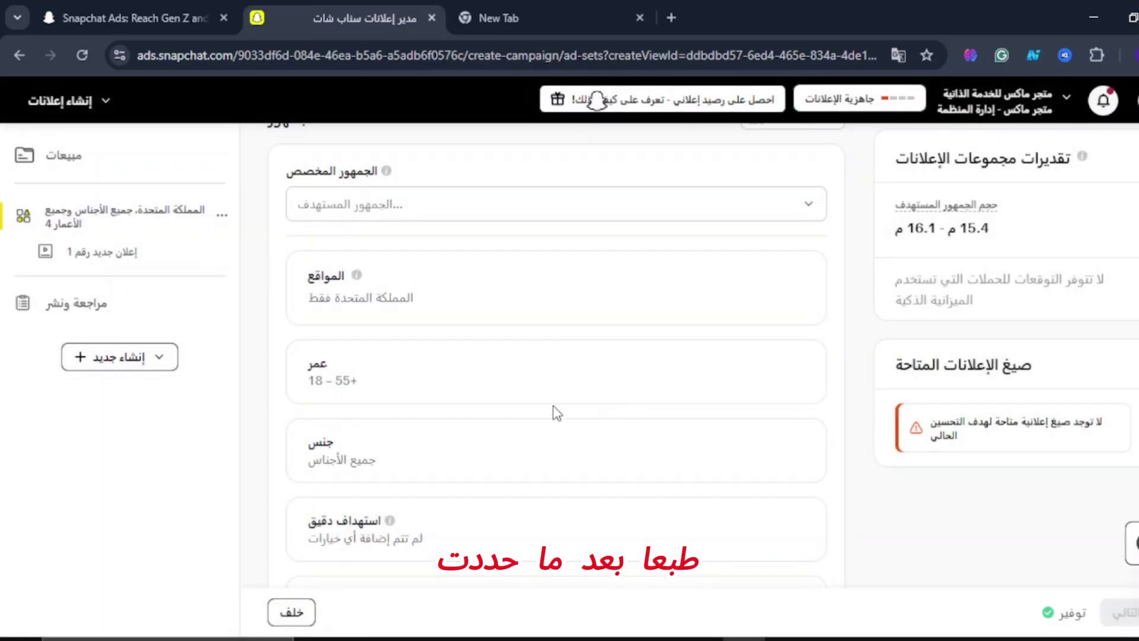
Step: Open the audience's location targeting (المواقع) for editing, with the United Kingdom removed
scroll(553, 405, up, 1)
scroll(520, 408, up, 1)
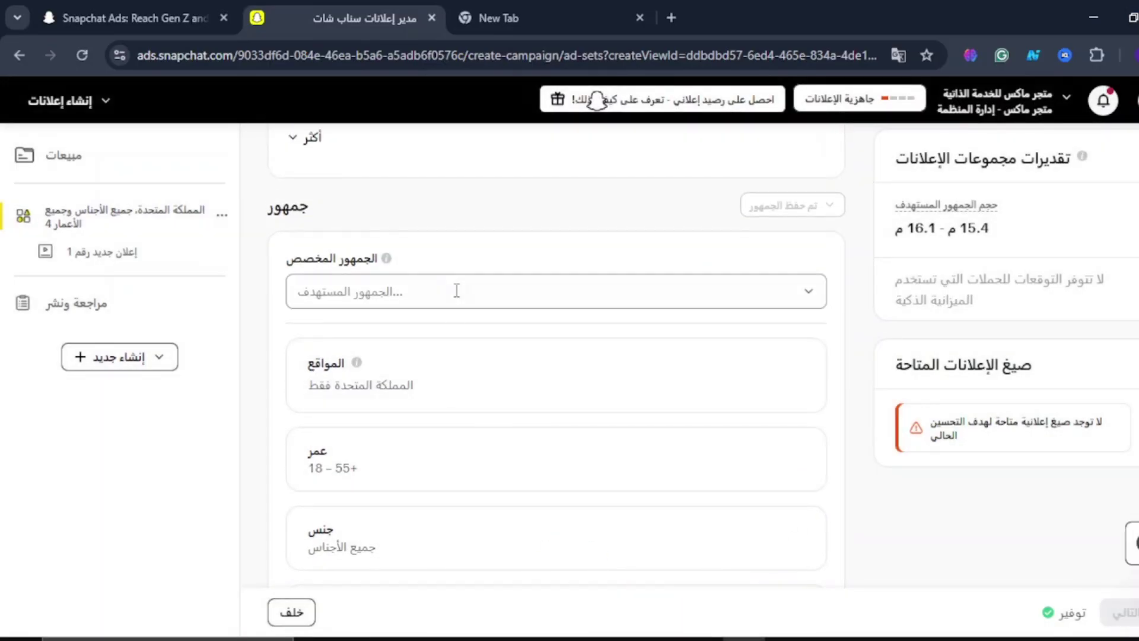
click(420, 391)
scroll(602, 451, down, 3)
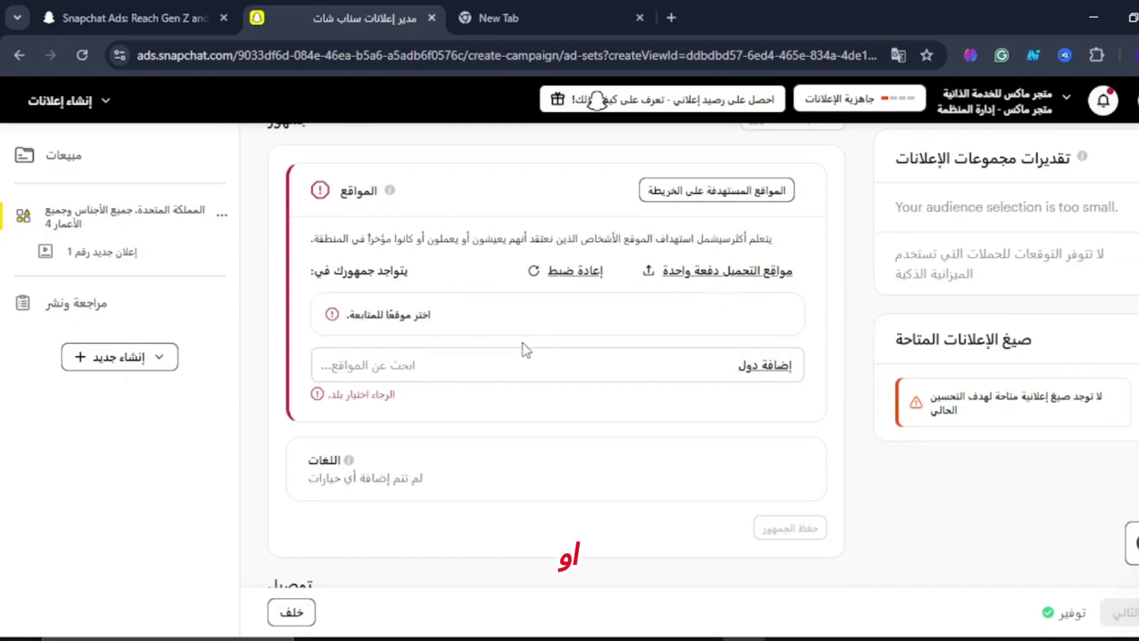
click(461, 374)
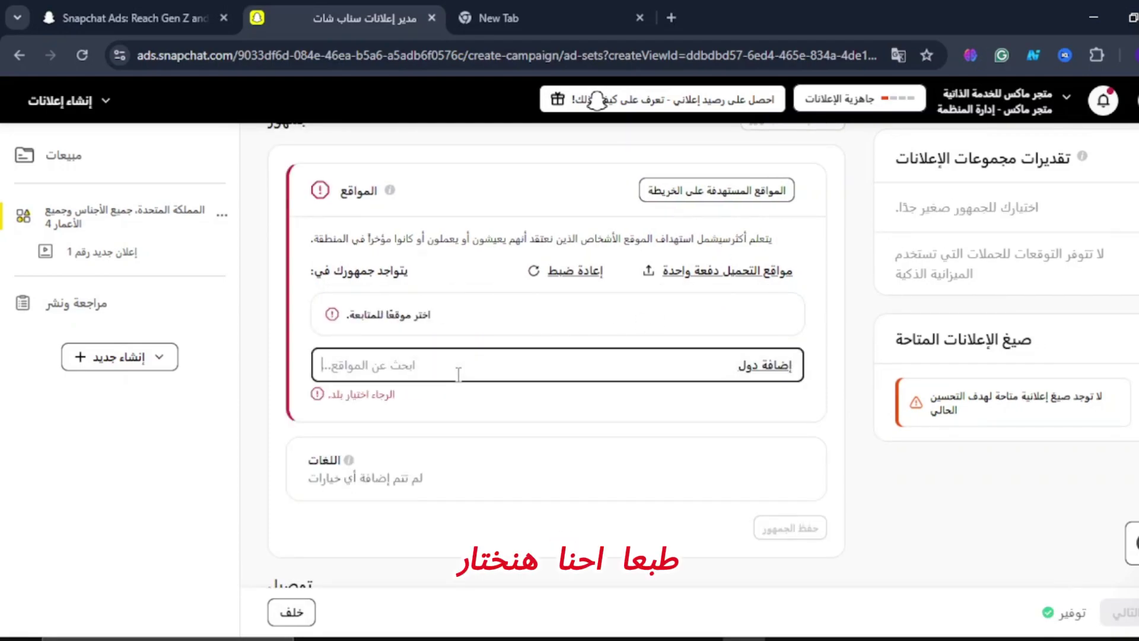
Step: Try to find Egypt in the location search with the Arabic name مصر and clear the query
text(مصر)
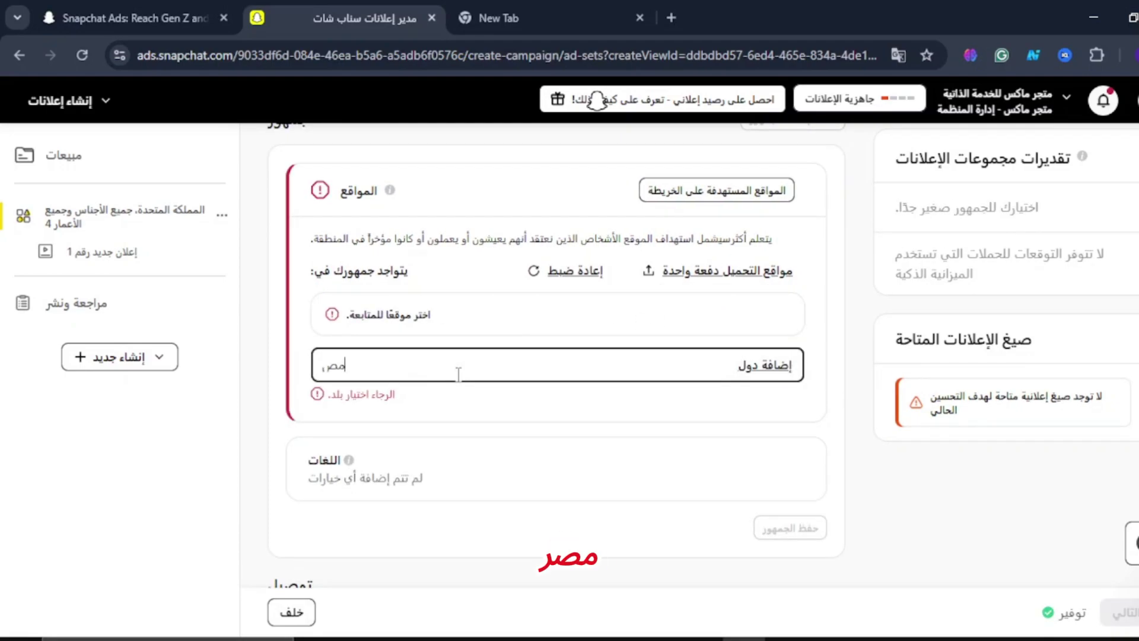
key(BackSpace)
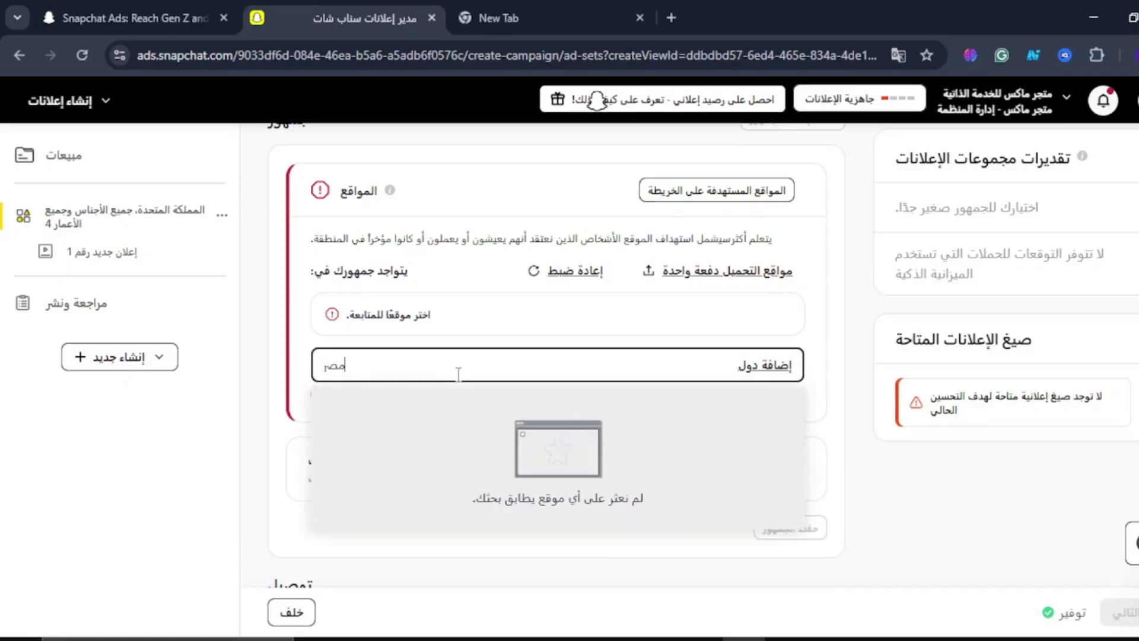
text(ر)
key(BackSpace)
key(BackSpace)
key(BackSpace)
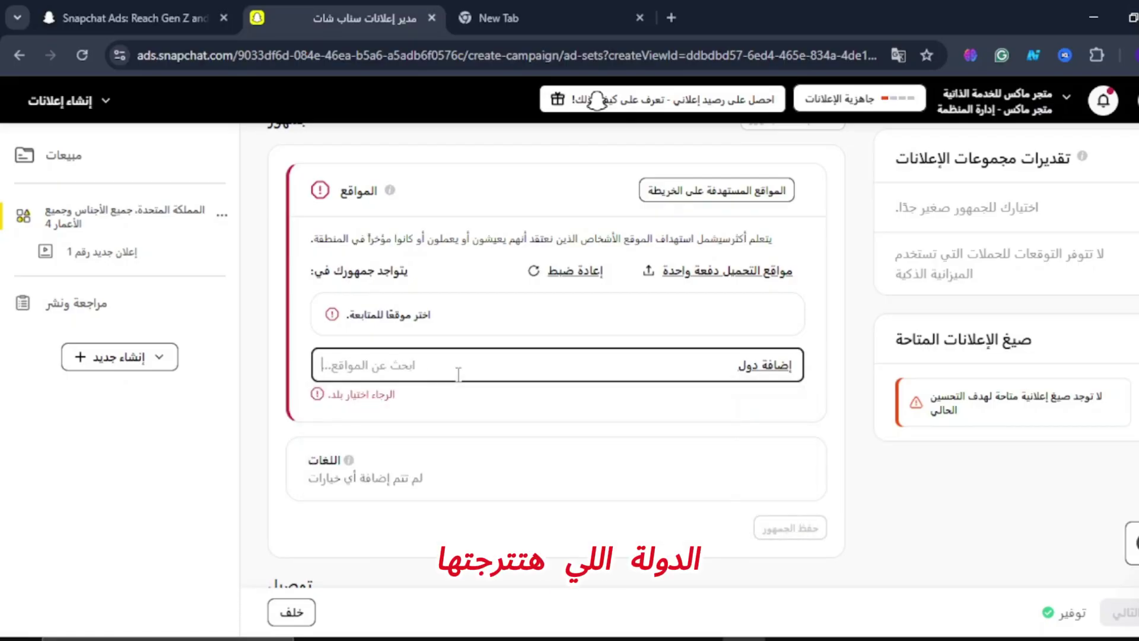
Step: Search the locations for "egy" and include Egypt's Cairo region (القاهرة) in the targeting
text(e)
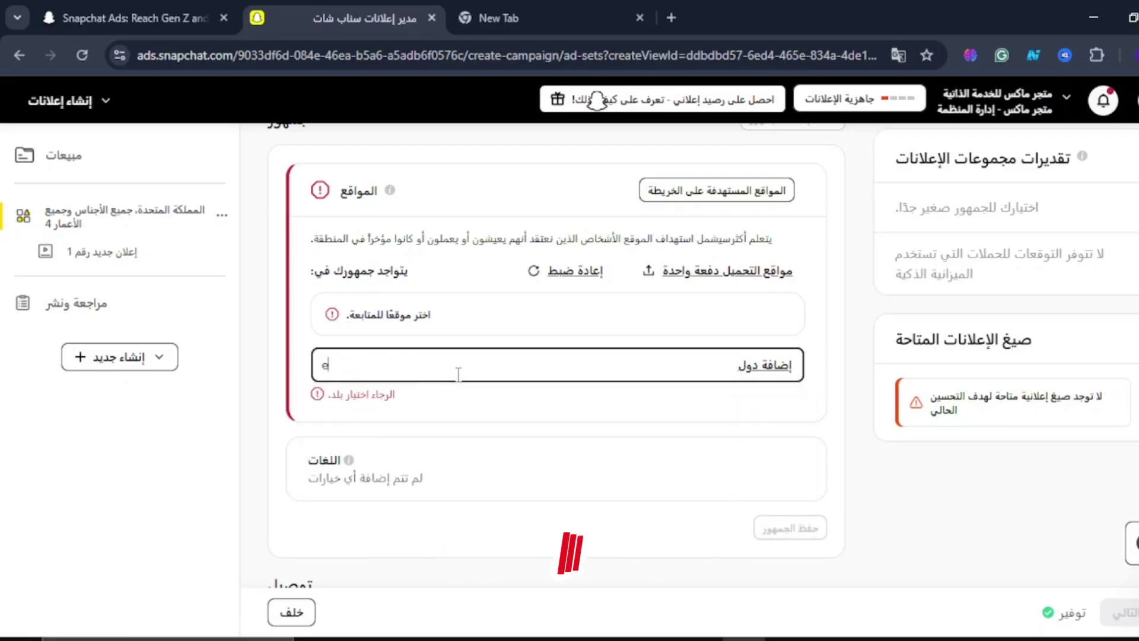
text(gy)
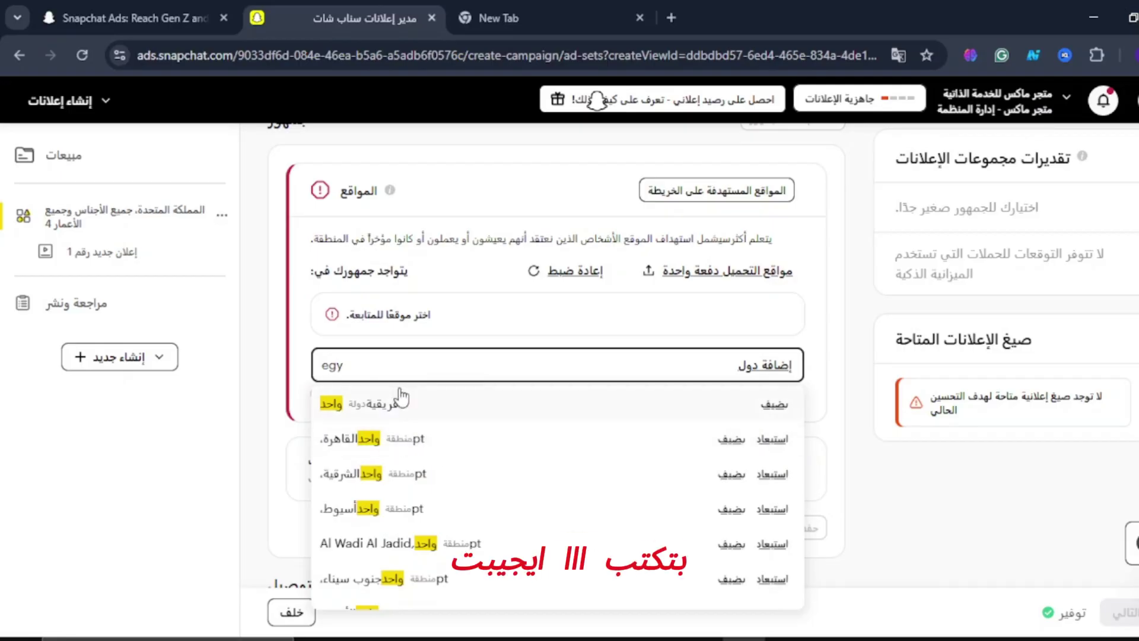
click(401, 445)
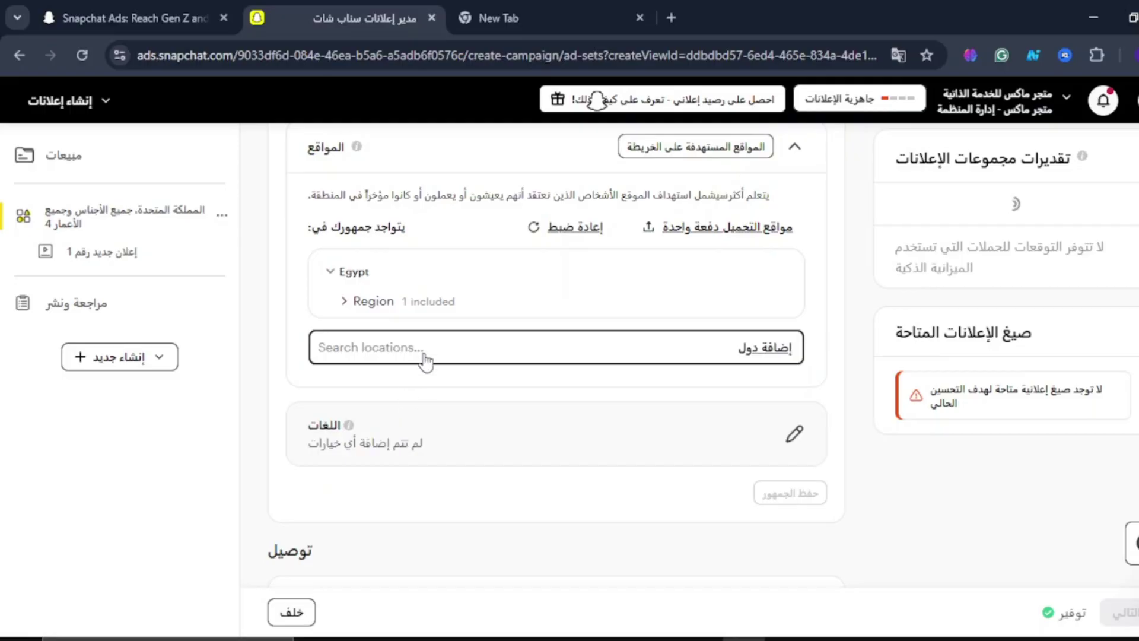
Step: Open the age targeting (عمر) and set the audience's minimum age to 21
scroll(449, 377, up, 1)
scroll(429, 428, down, 1)
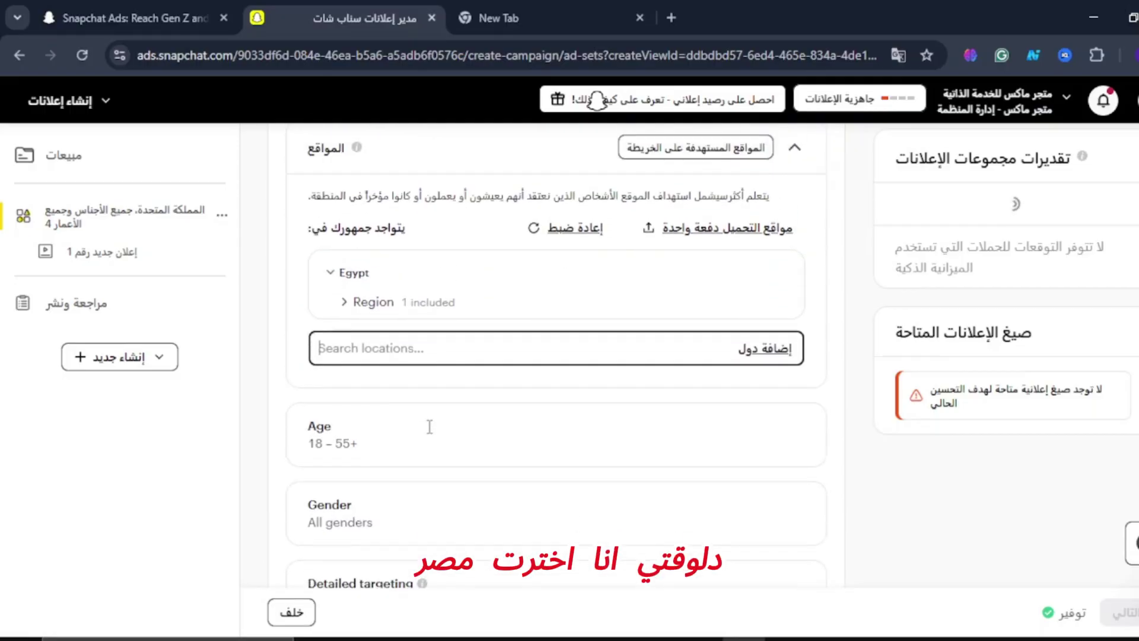
click(793, 438)
scroll(524, 476, down, 2)
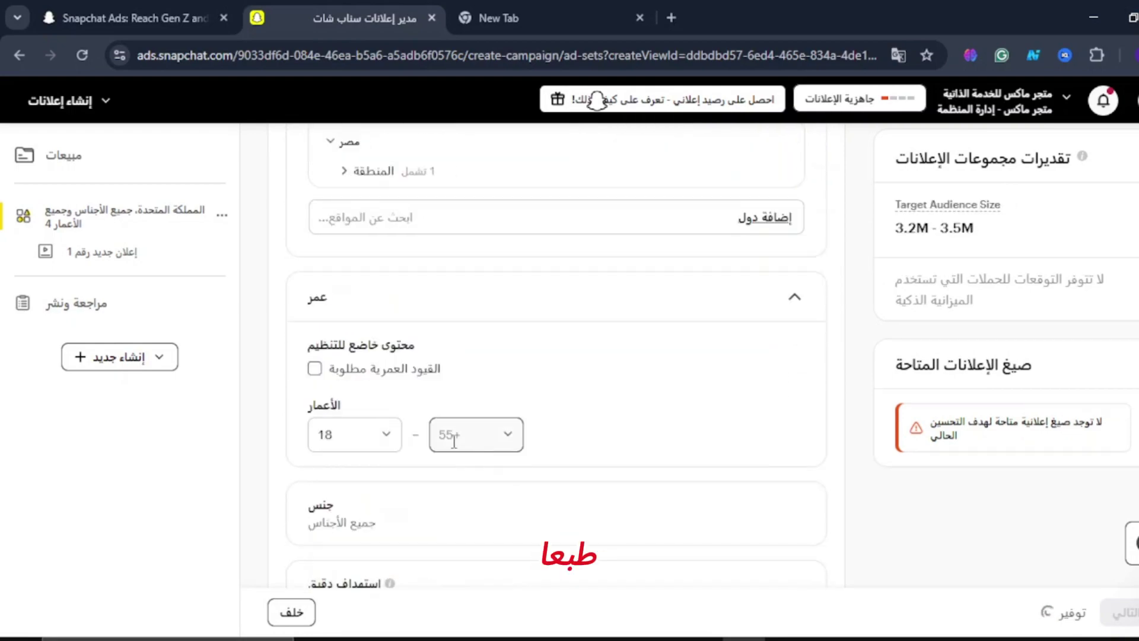
click(382, 440)
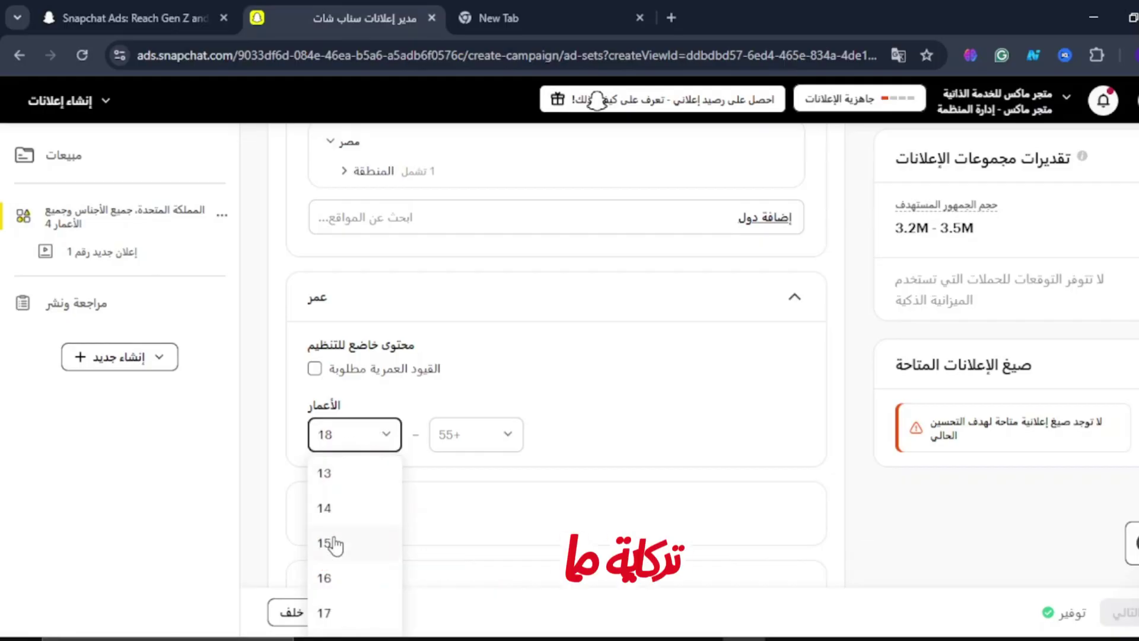
scroll(333, 541, down, 4)
scroll(336, 549, up, 1)
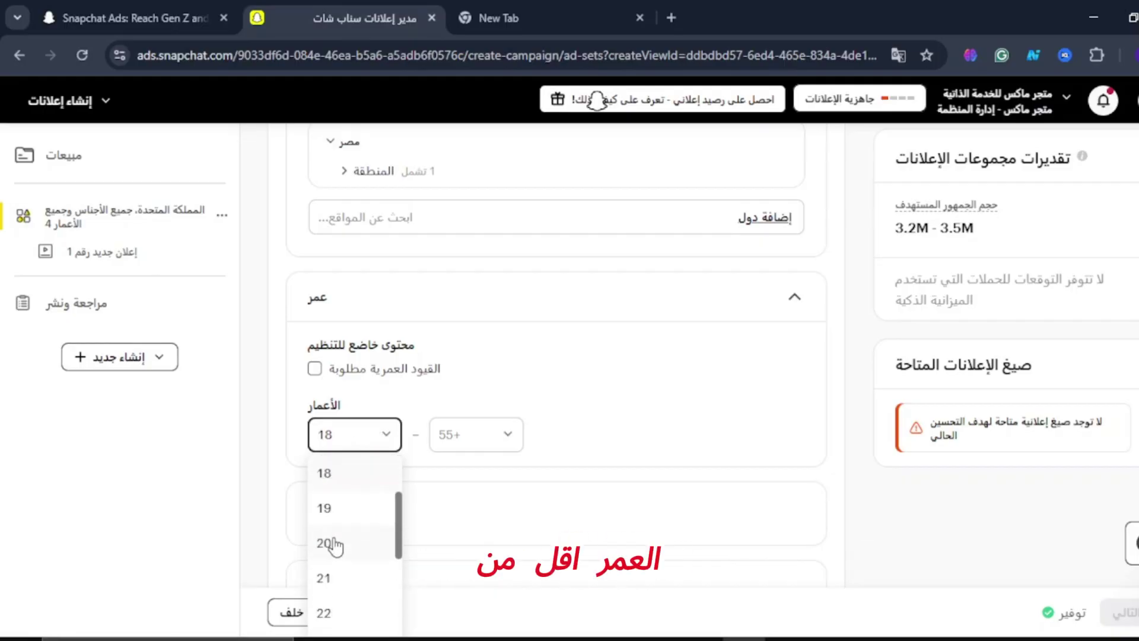
click(326, 579)
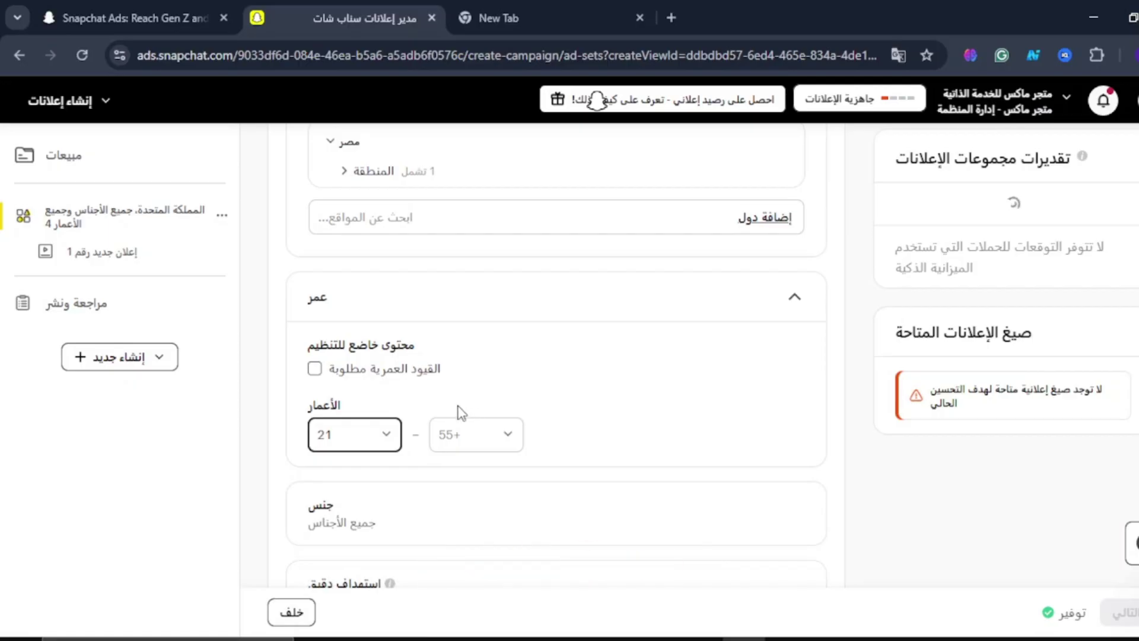
Step: Look through the maximum age options for the audience and keep the upper limit at 55+
click(497, 430)
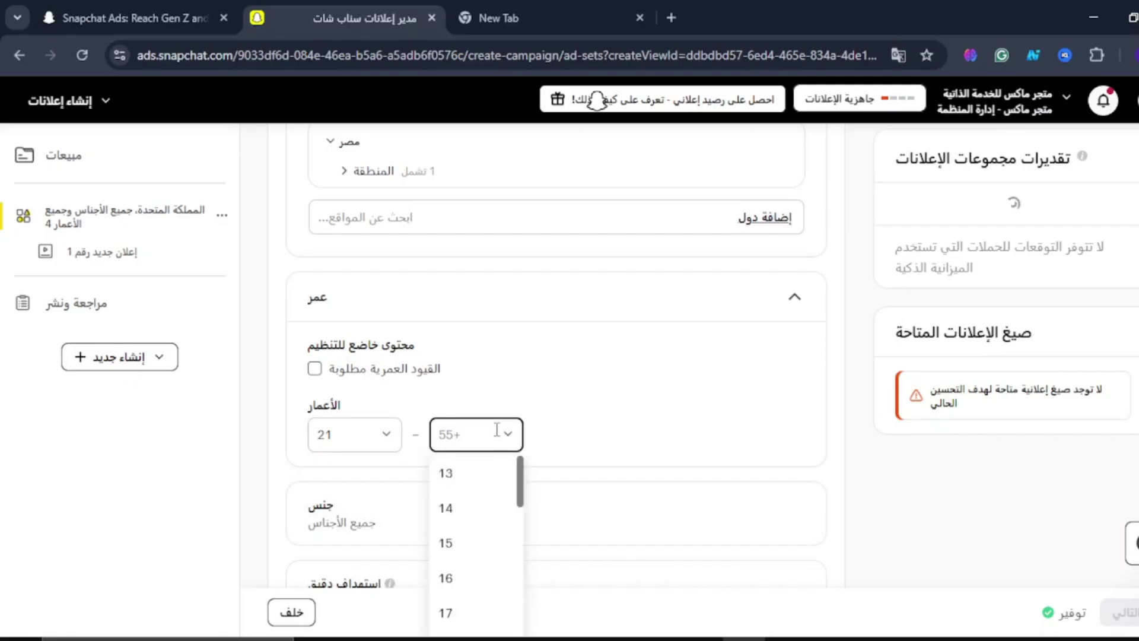
scroll(466, 537, down, 13)
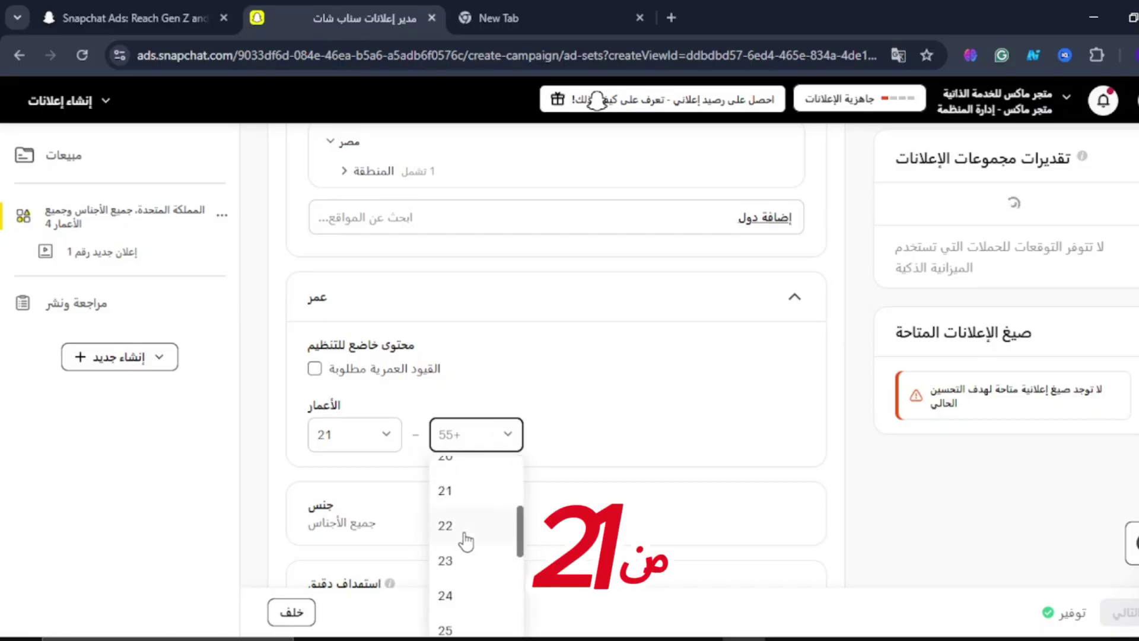
scroll(466, 537, down, 4)
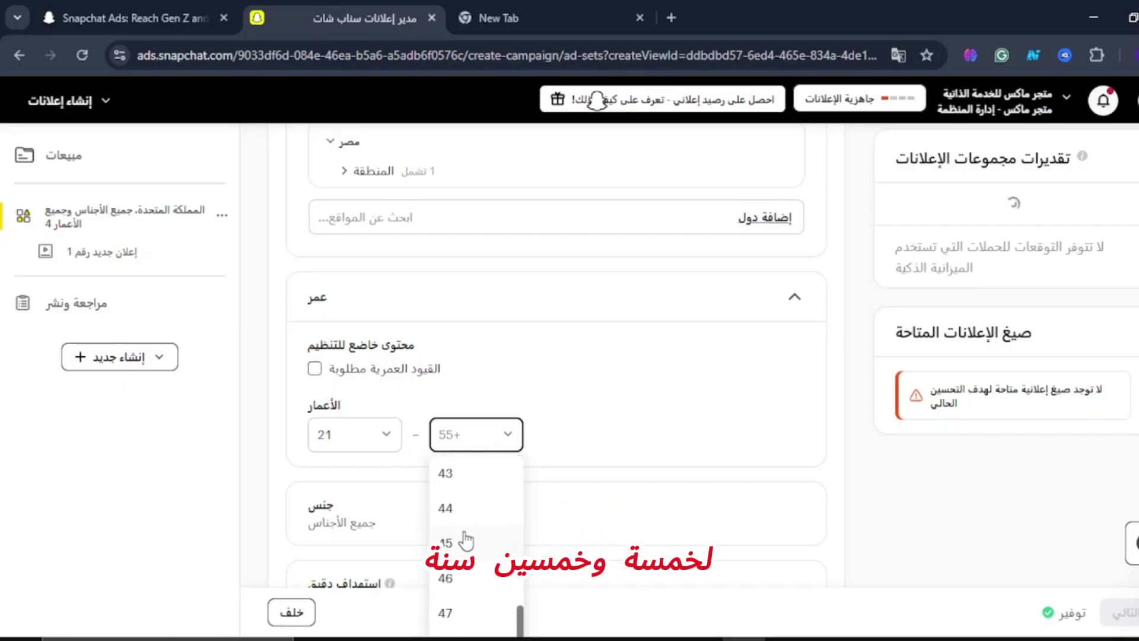
click(518, 457)
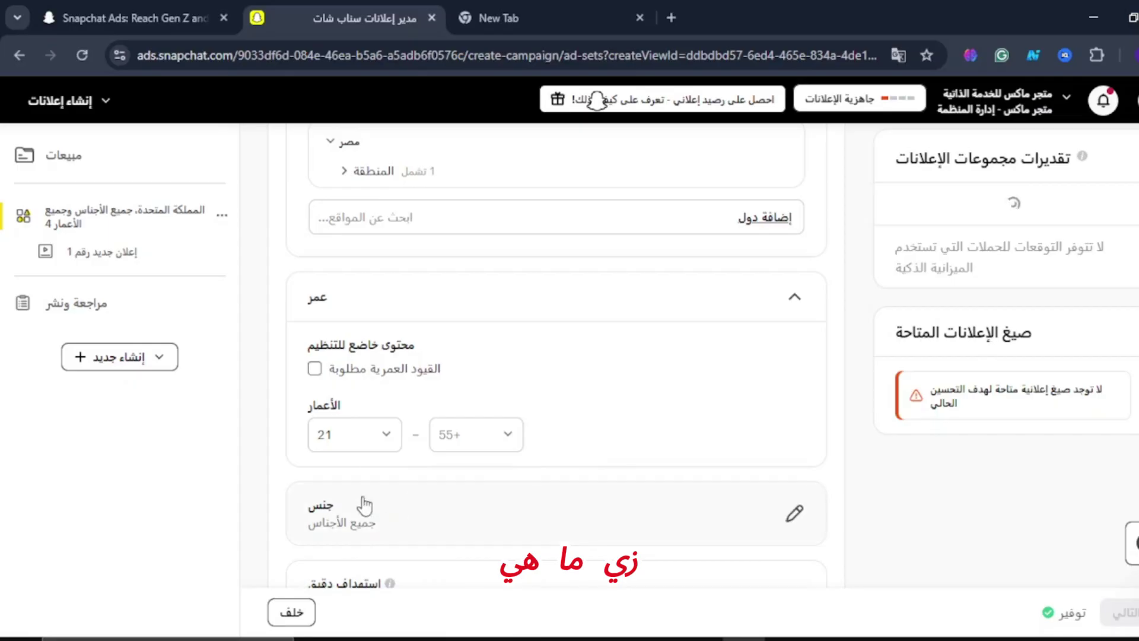
Step: Open the detailed targeting (استهداف دقيق) and examine its predefined audience categories (جماهير محددة مسبقًا) without choosing one
scroll(367, 492, down, 3)
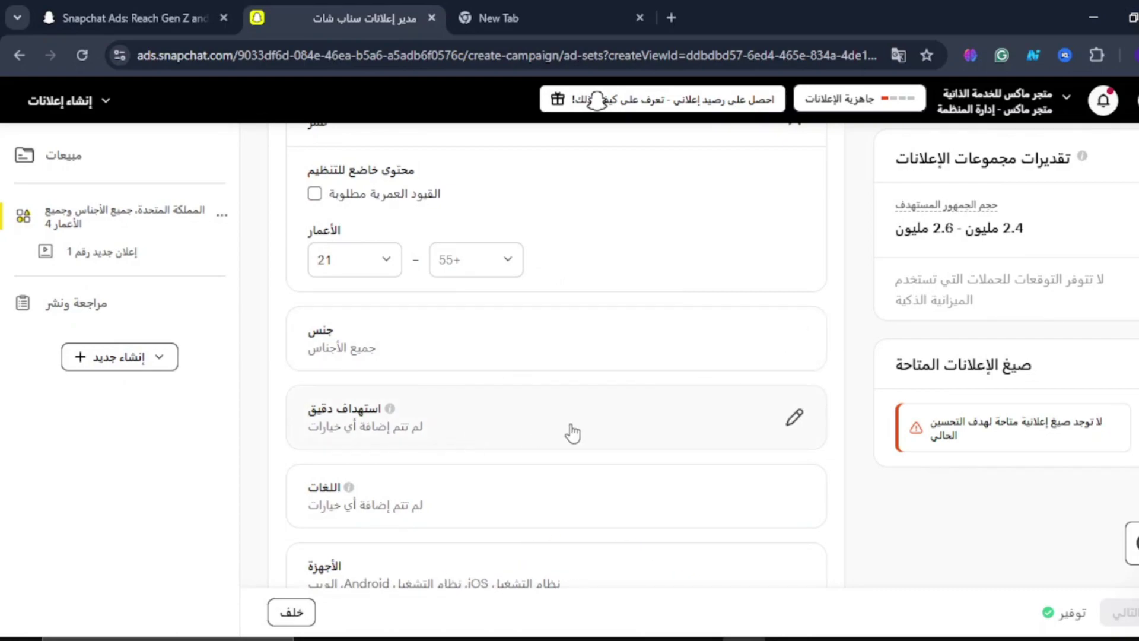
click(791, 428)
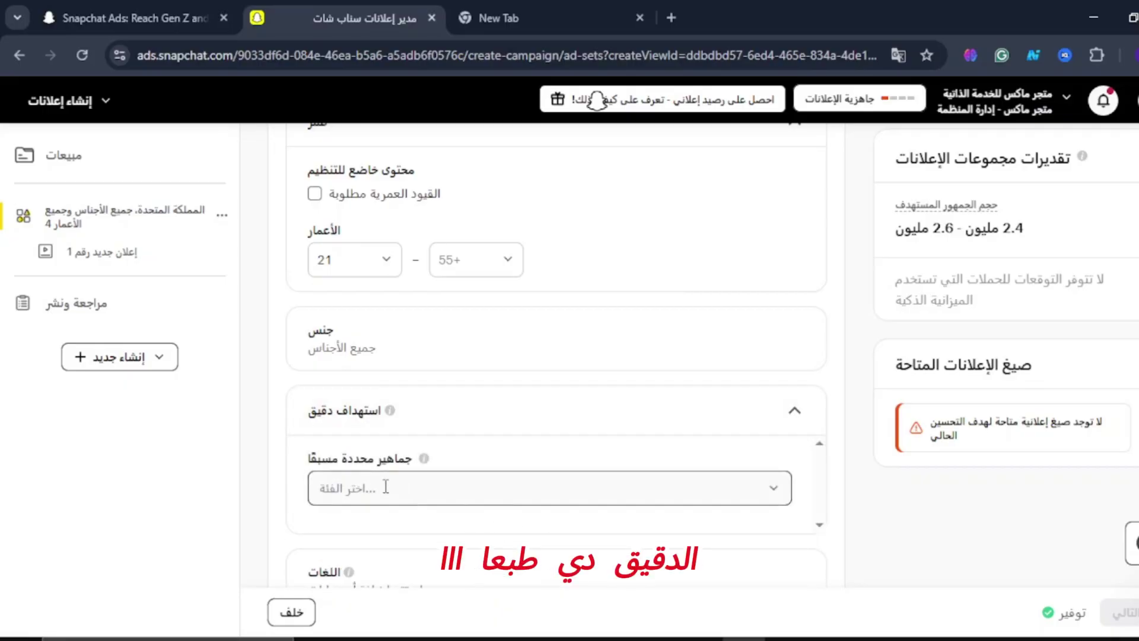
click(460, 490)
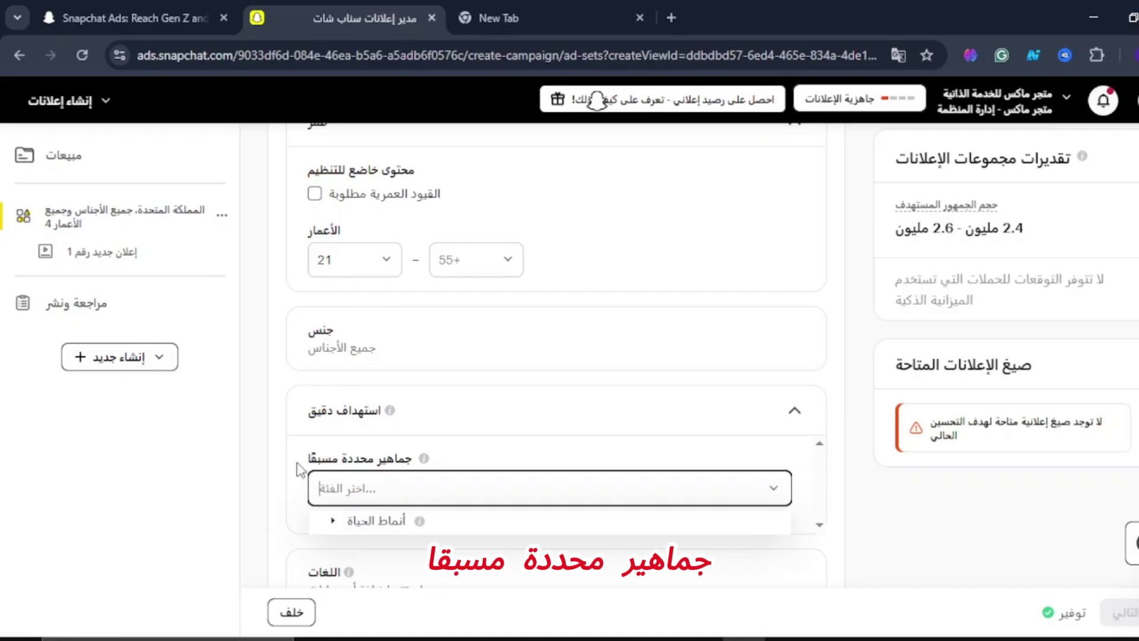
click(344, 463)
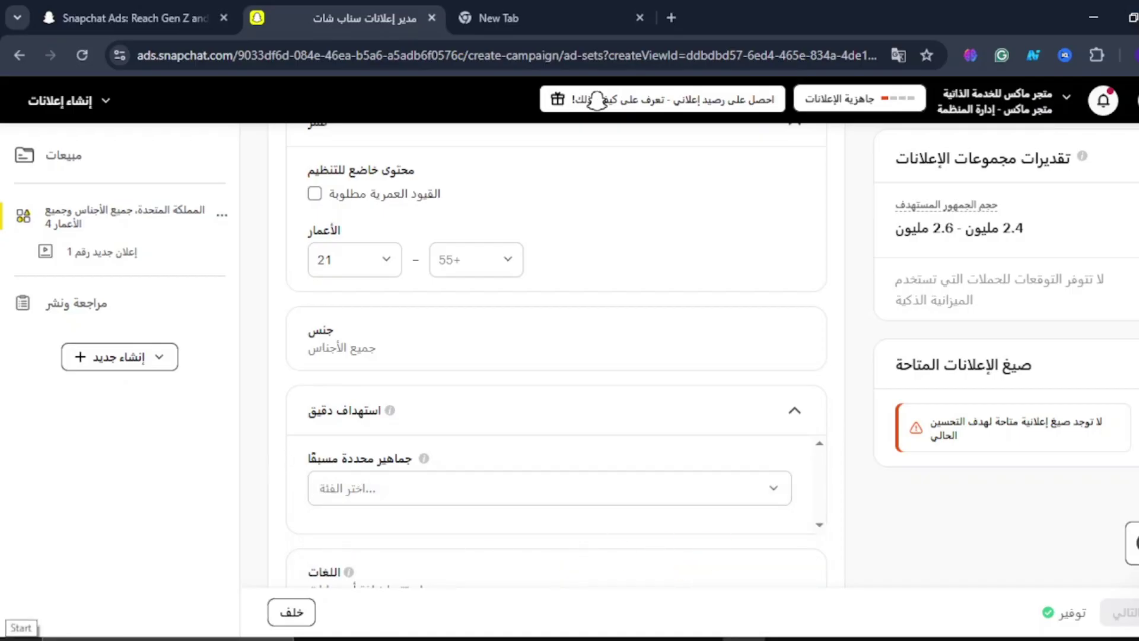
click(350, 500)
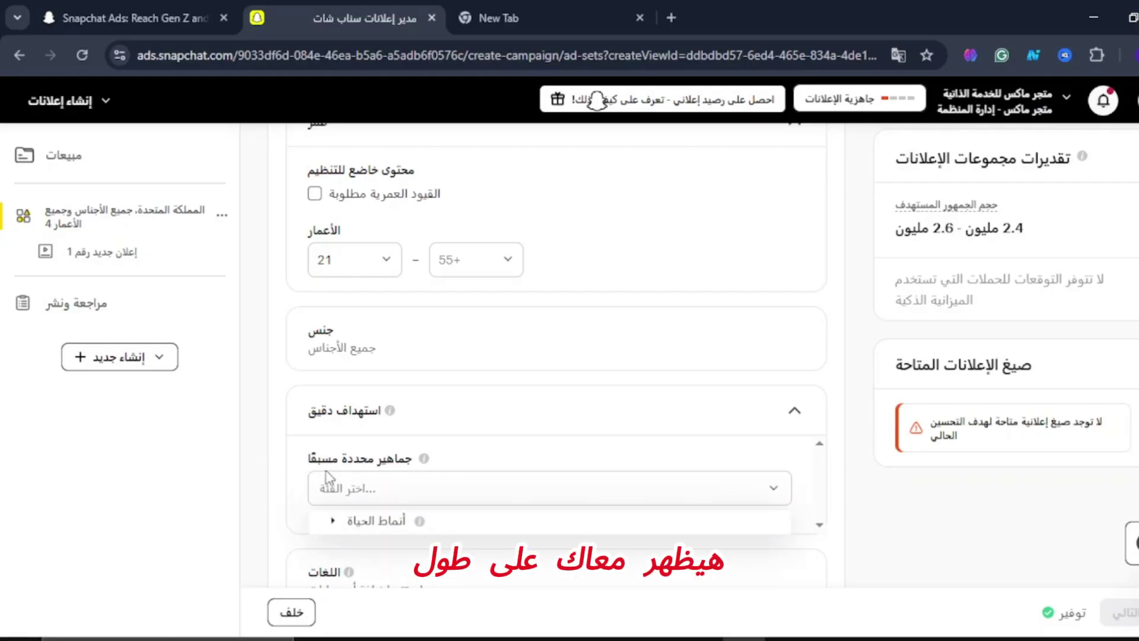
Step: Open the audience's language targeting (اللغات) and add Arabic (عربي)
scroll(333, 483, down, 3)
scroll(343, 483, down, 3)
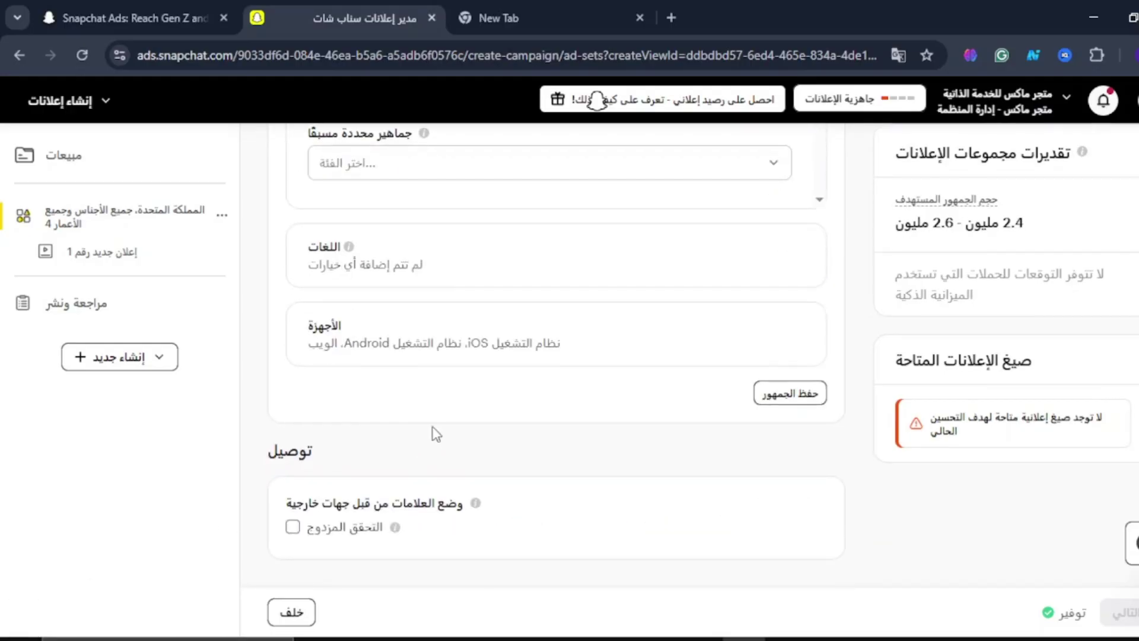
click(794, 256)
click(506, 328)
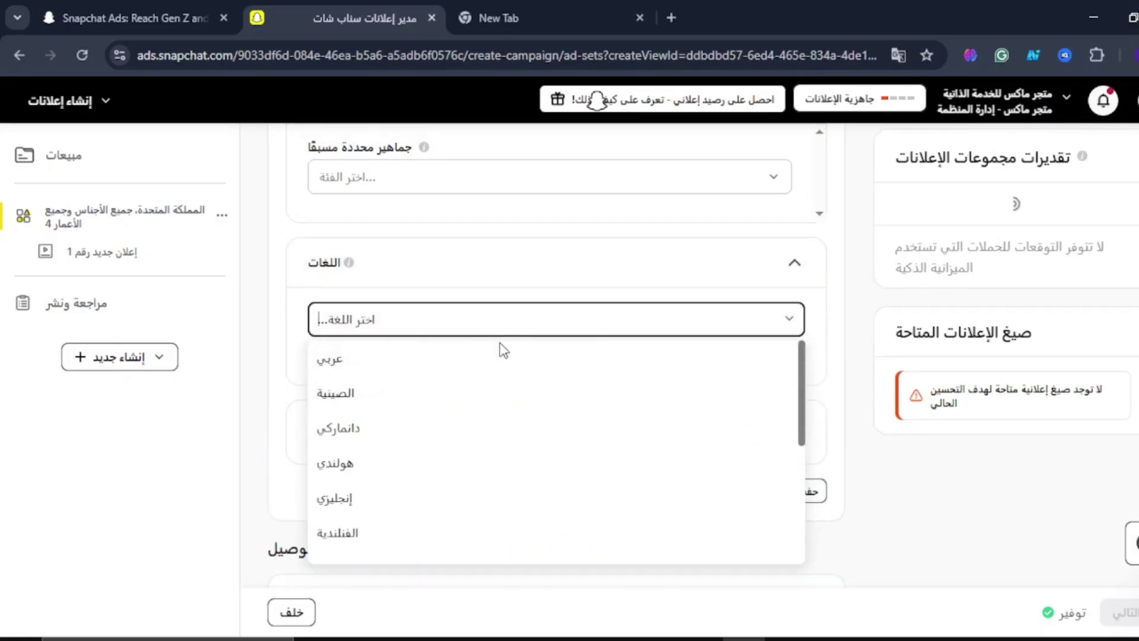
click(386, 362)
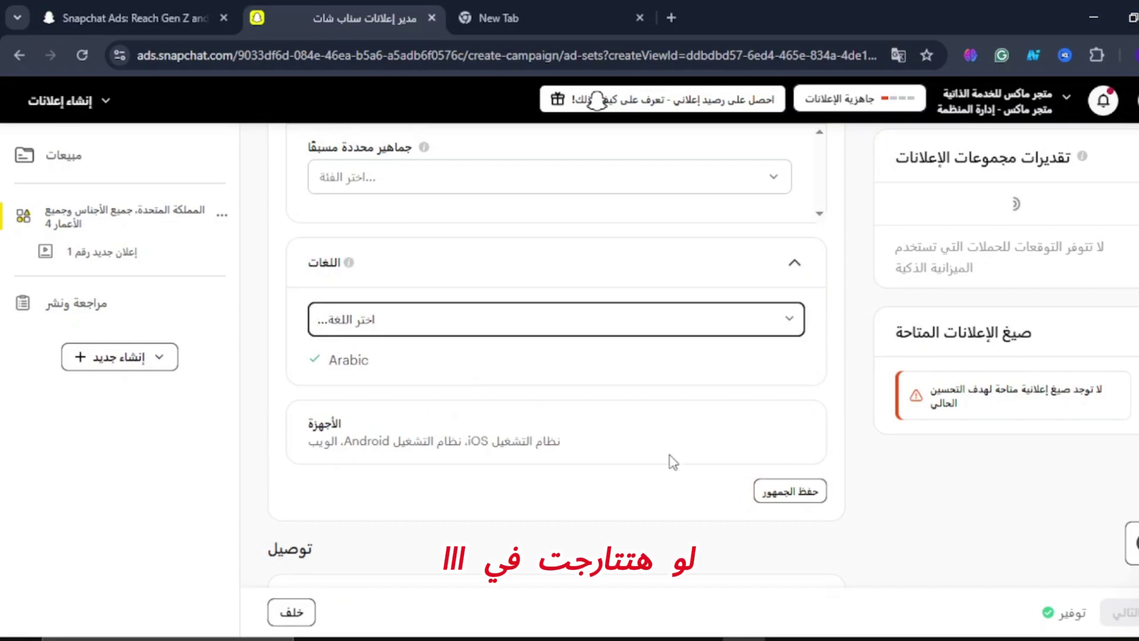
Step: Open the device targeting (الأجهزة) and try to expand its additional options (أكثر)
scroll(690, 441, down, 2)
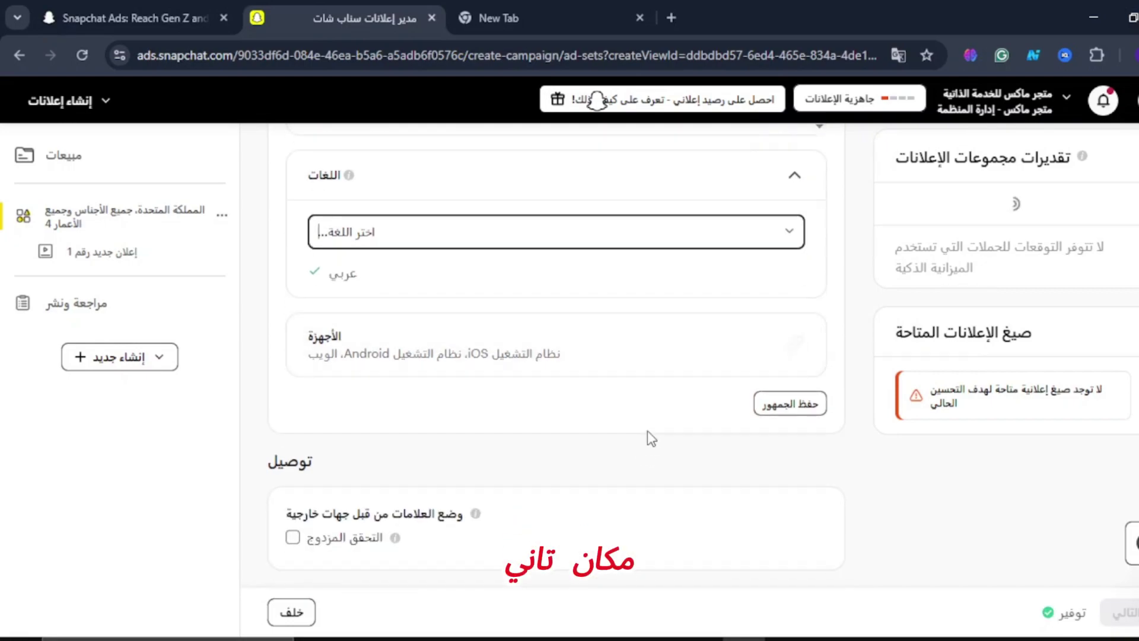
click(792, 350)
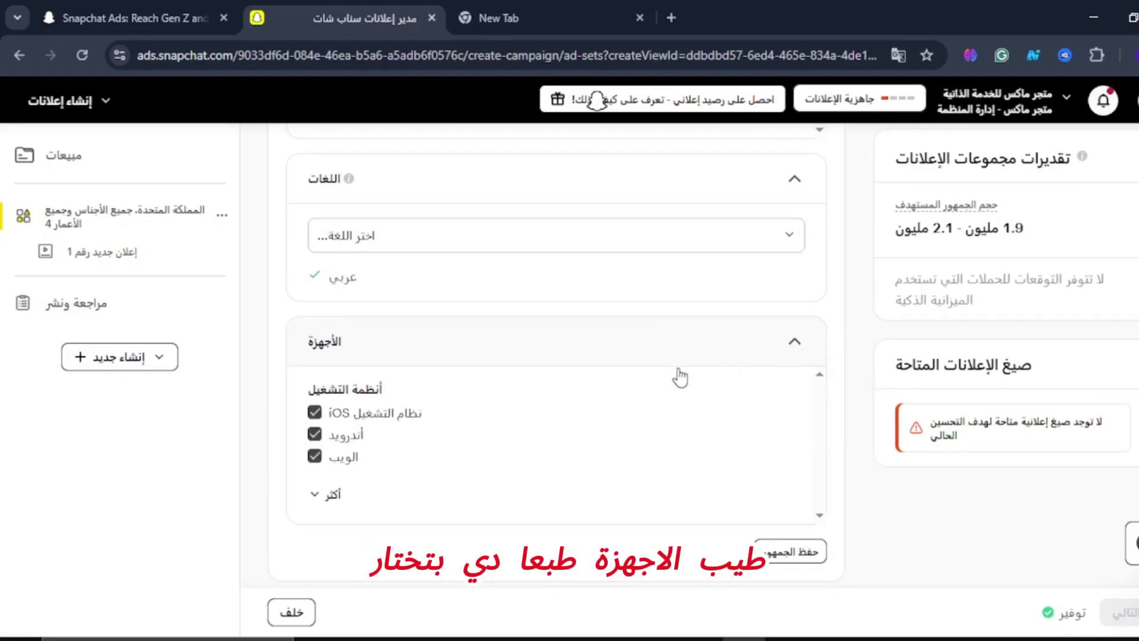
click(321, 497)
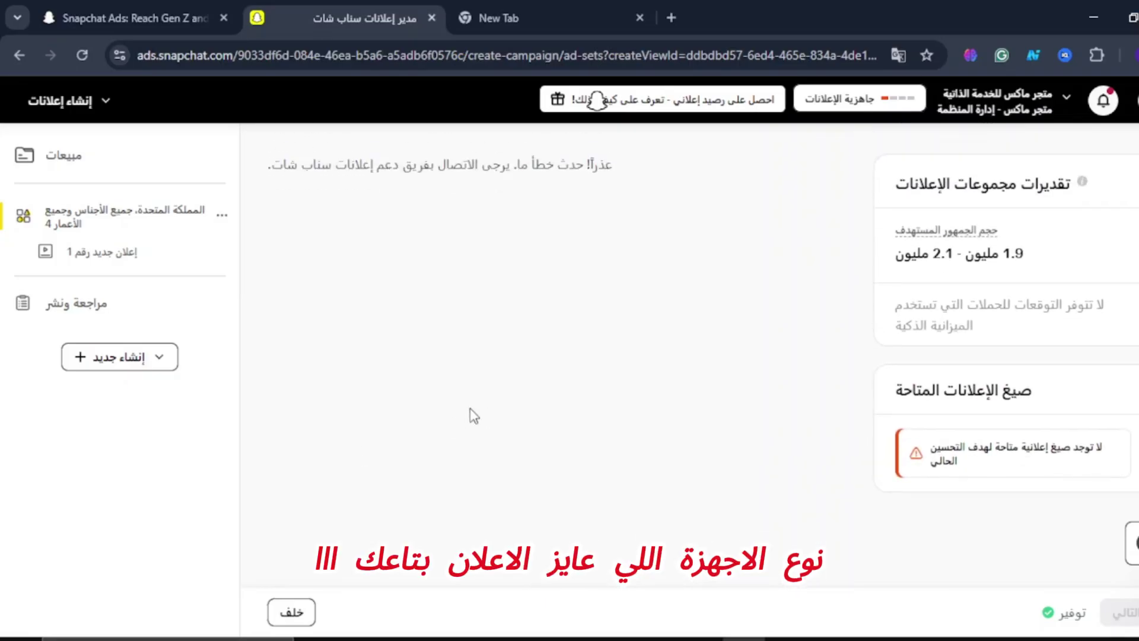
Step: Return to the campaign settings, go forward to the ad set again and reopen its device targeting
click(288, 620)
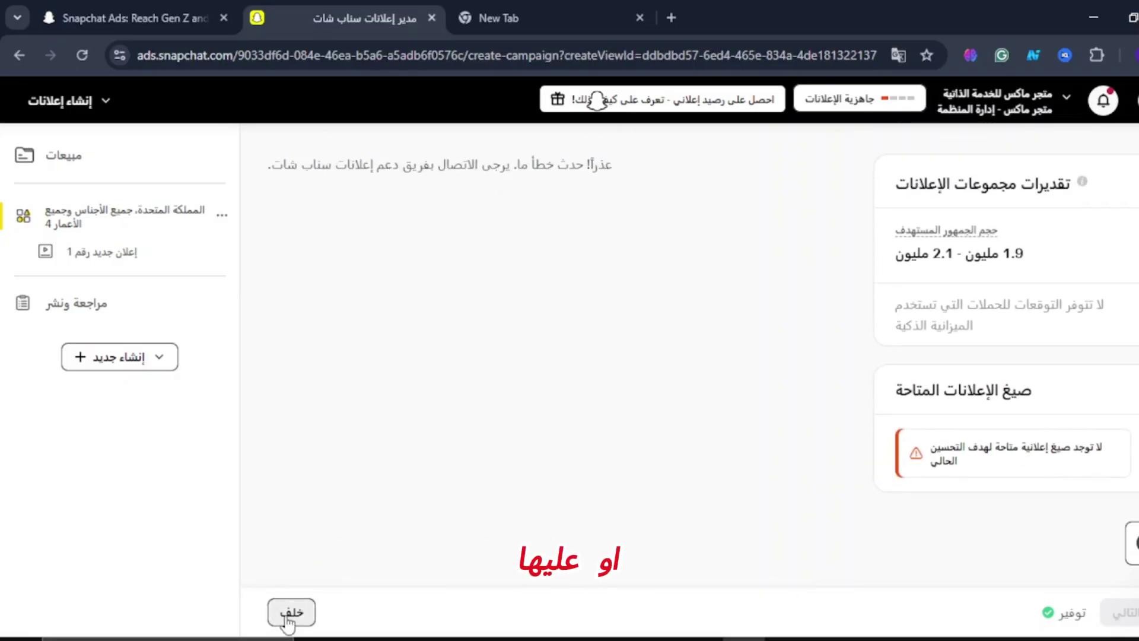
scroll(471, 465, down, 10)
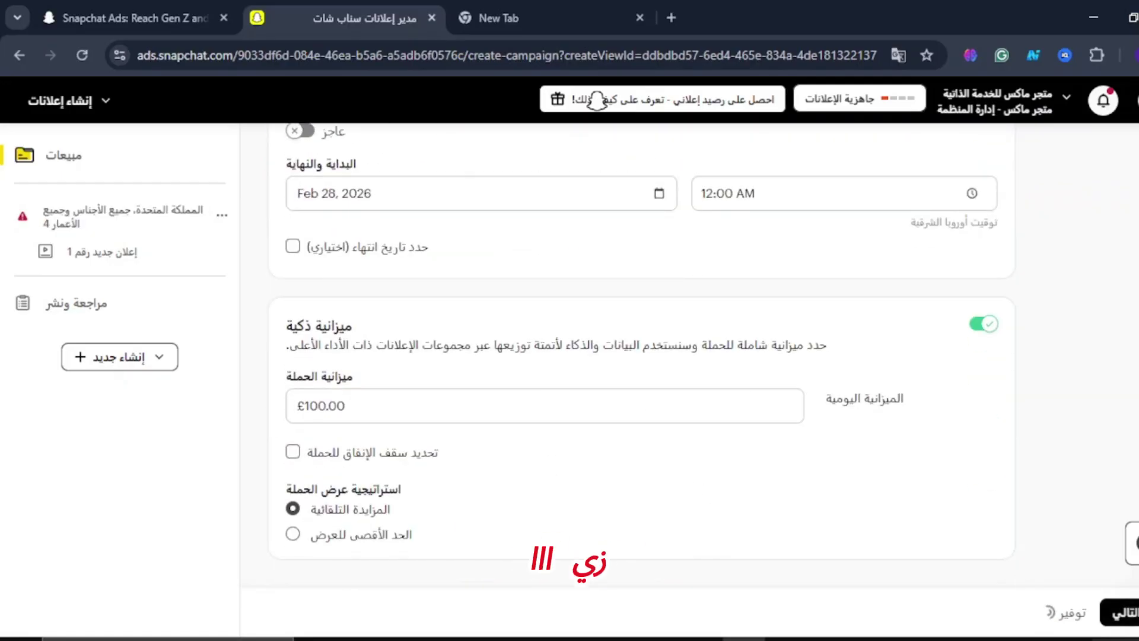
click(1121, 621)
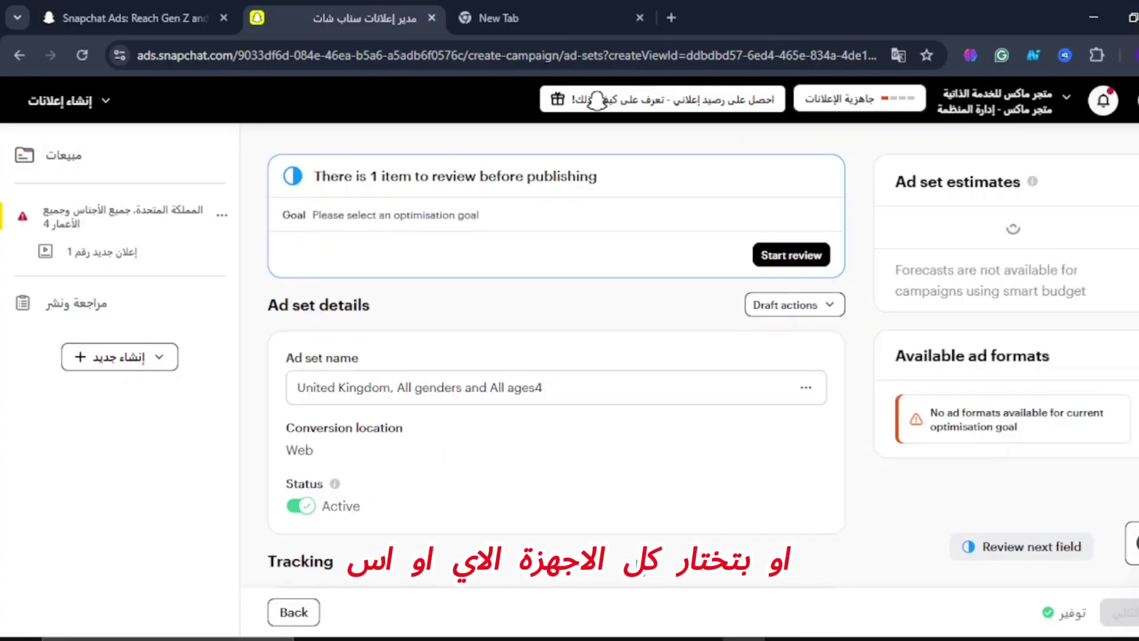
scroll(473, 502, down, 20)
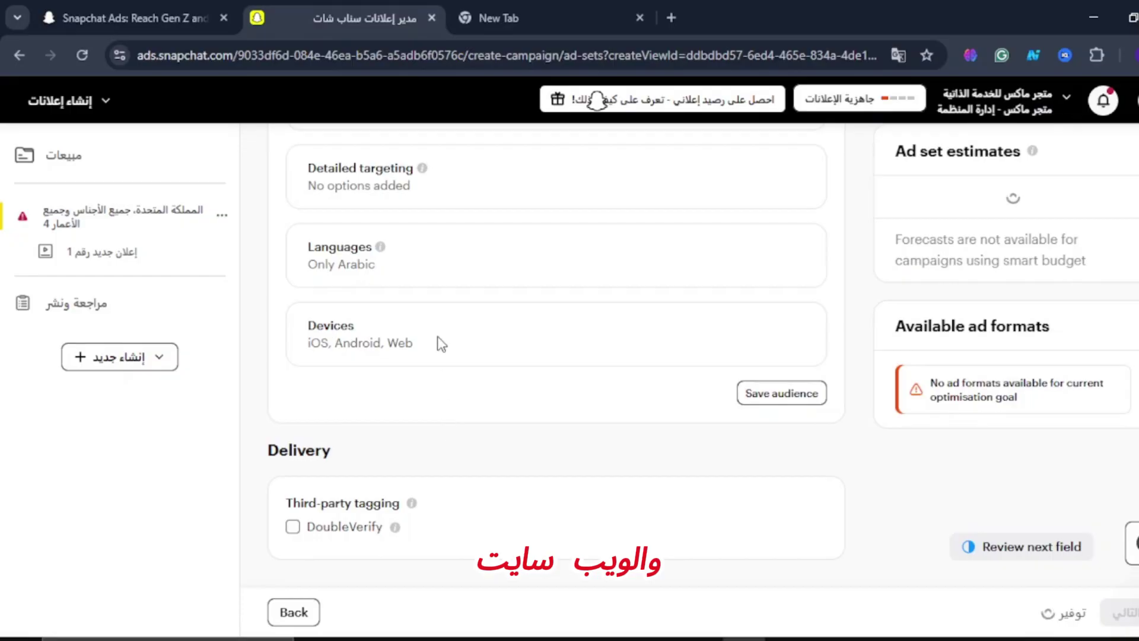
click(438, 337)
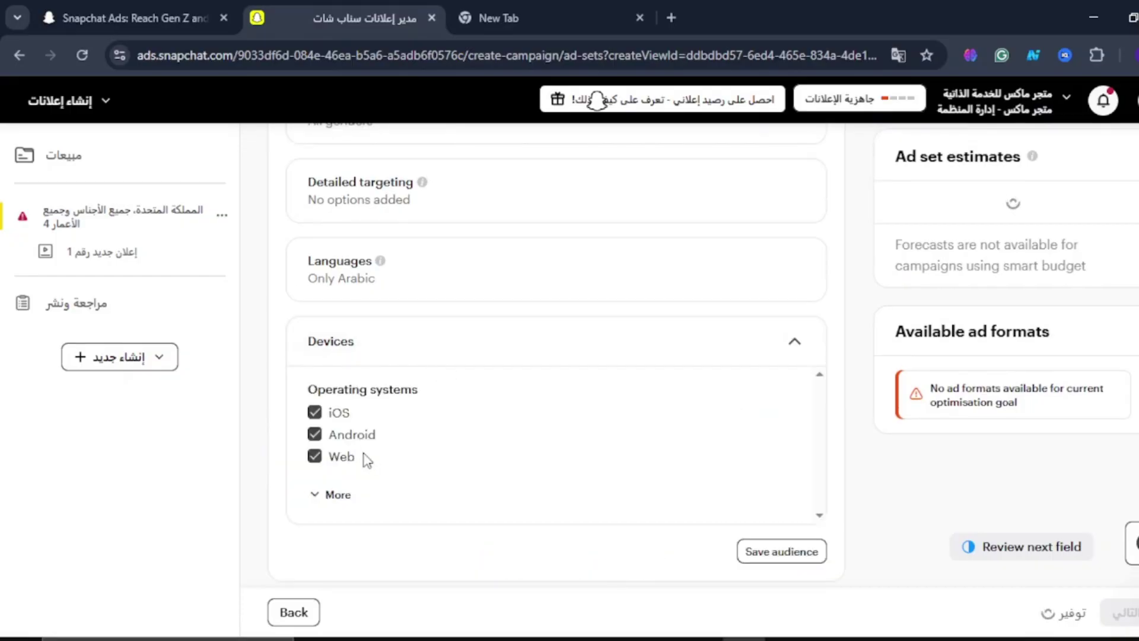
Step: Save the configured audience for reuse, entering a person's first name as the audience name
scroll(367, 460, down, 2)
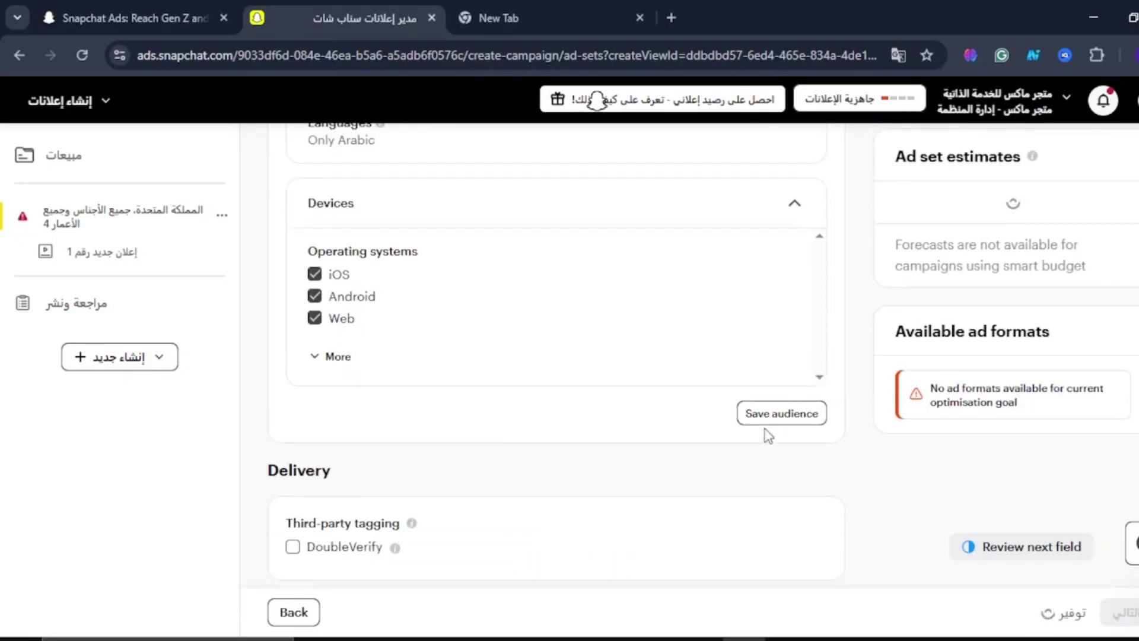
click(774, 414)
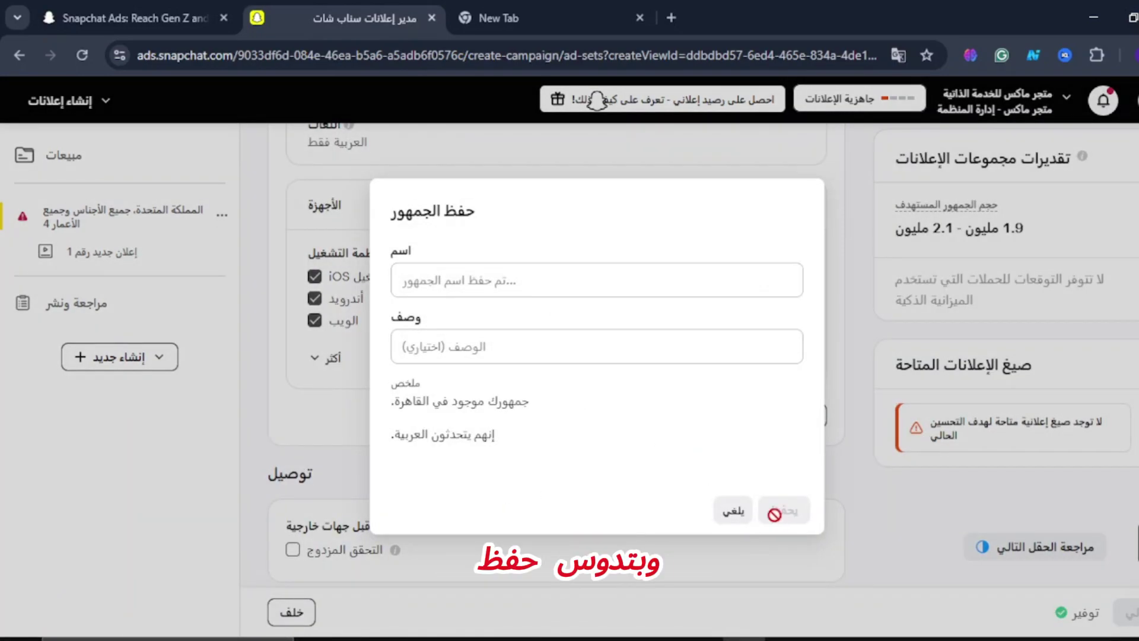
click(559, 279)
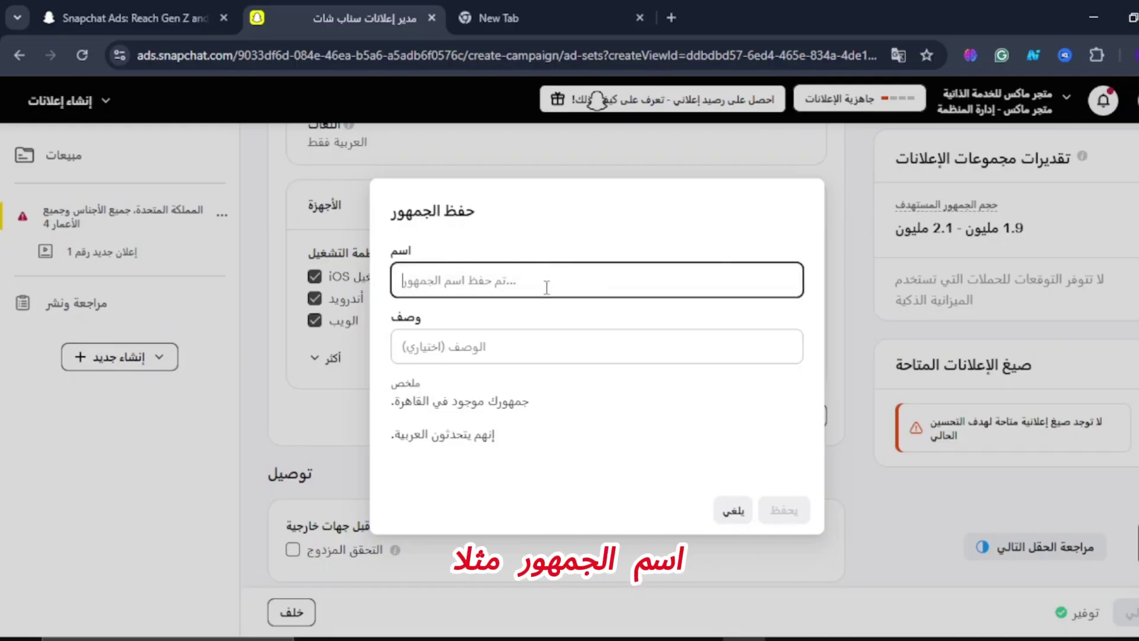
text(ah)
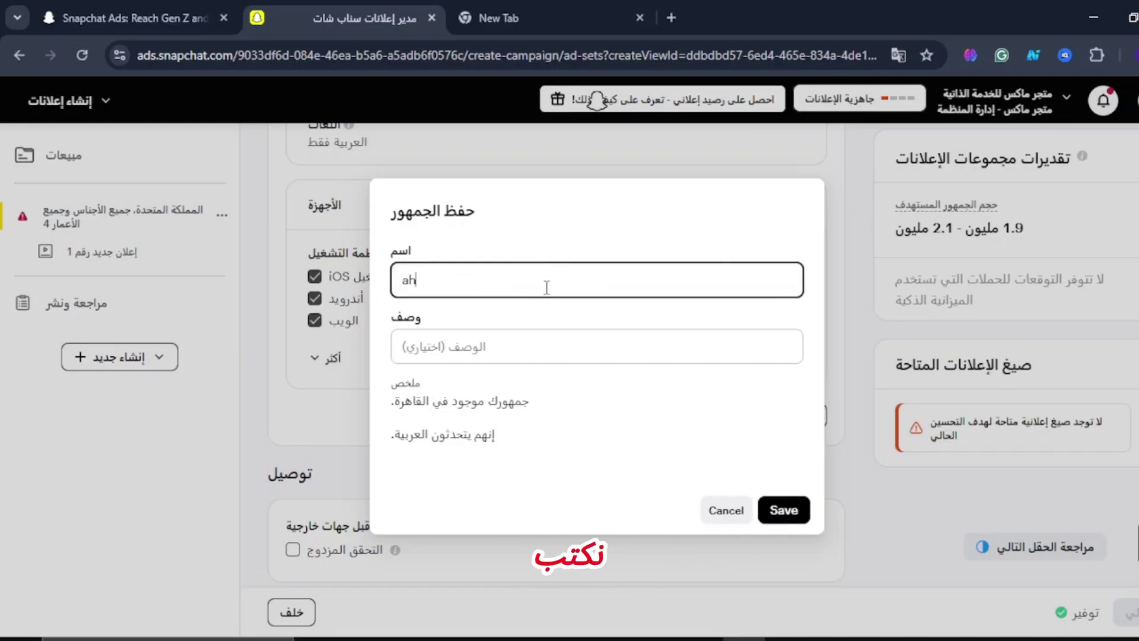
text(med)
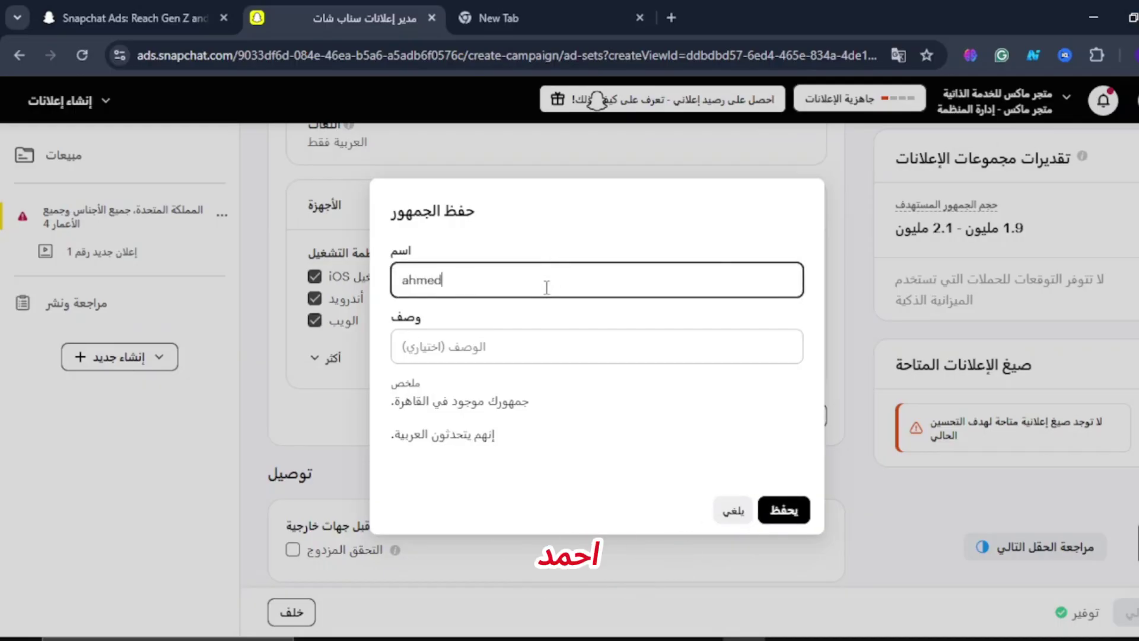
click(797, 517)
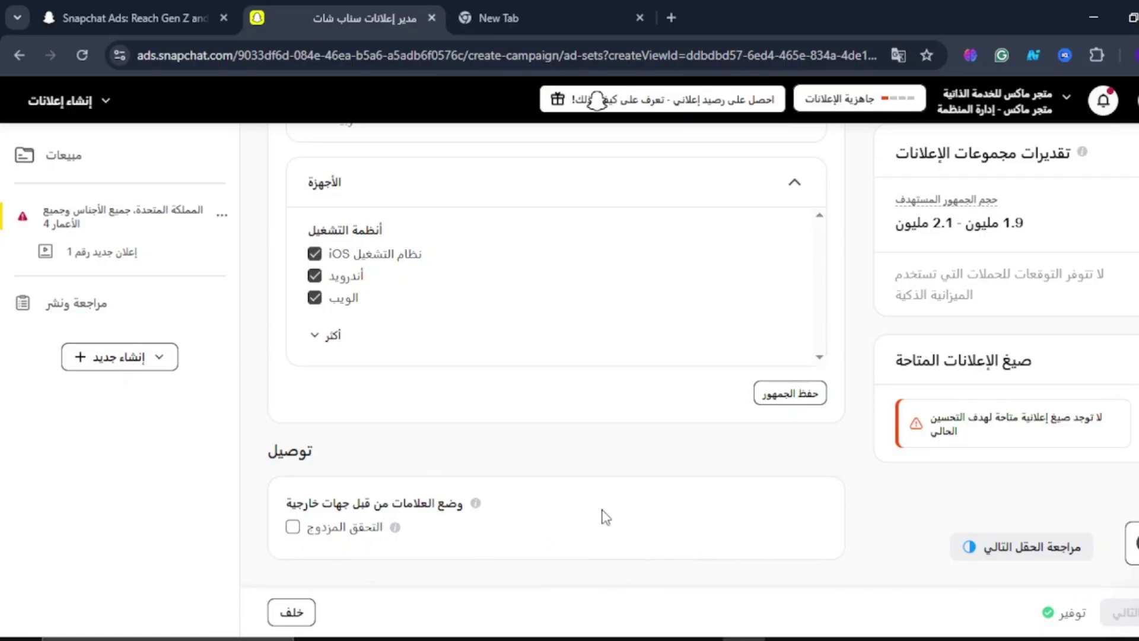
Step: Look over the ad set's audience, devices, schedule and placement settings
scroll(609, 514, up, 12)
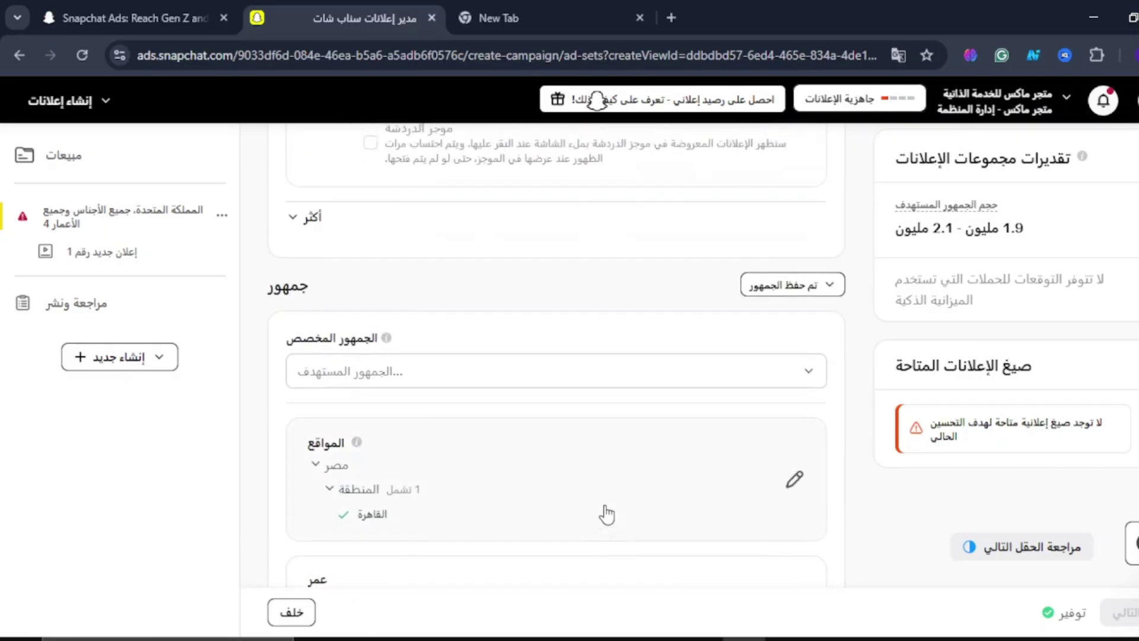
scroll(606, 514, down, 12)
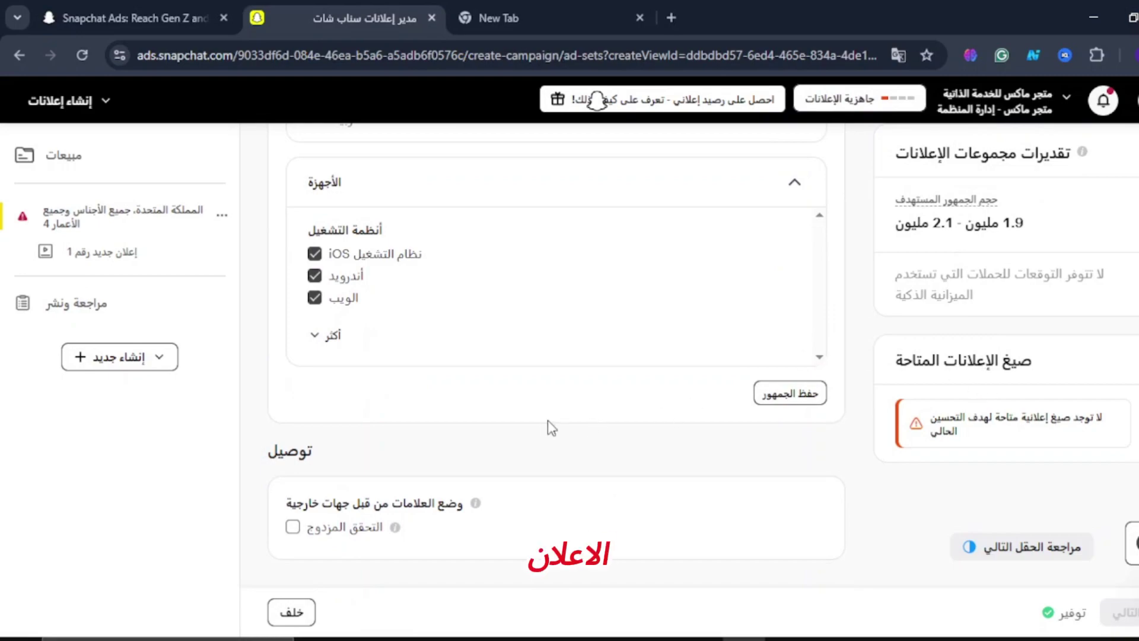
scroll(504, 422, up, 12)
scroll(494, 422, up, 10)
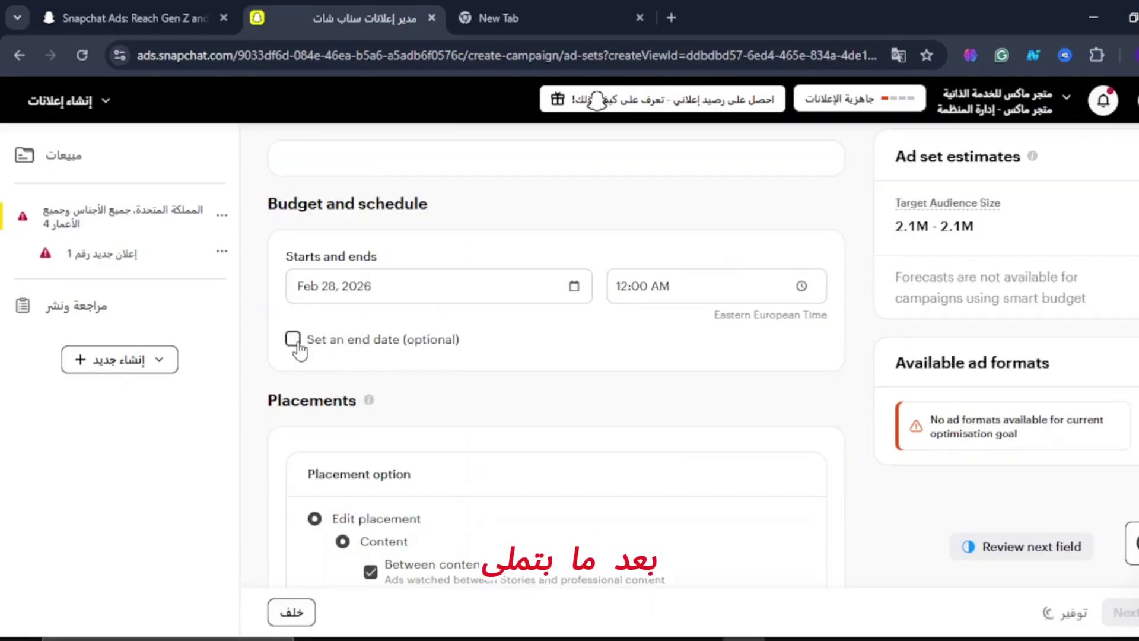
scroll(298, 351, down, 5)
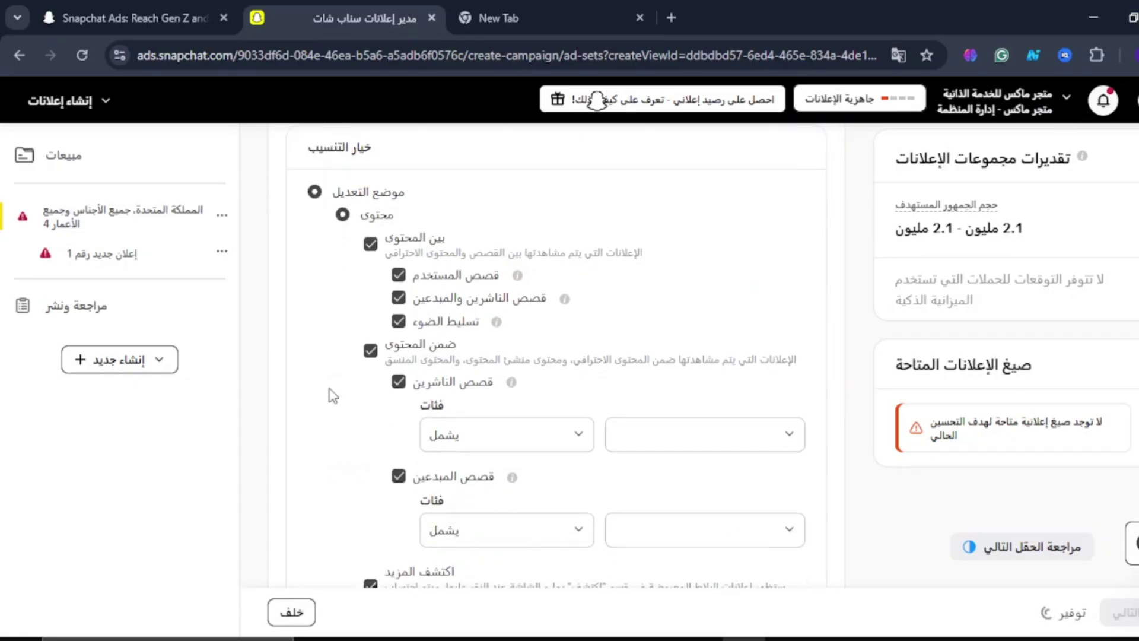
Step: Open the campaign's new ad (إعلان جديد رقم 1) and examine its delivery status, impression tracker and click tracker fields
mouse_move(102, 262)
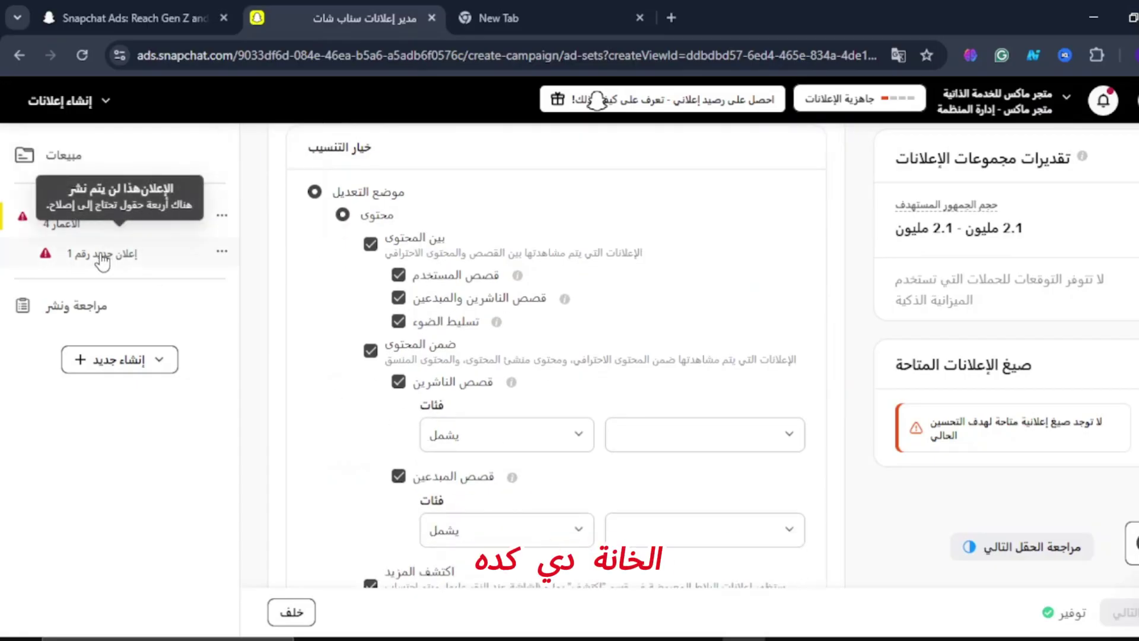
click(182, 259)
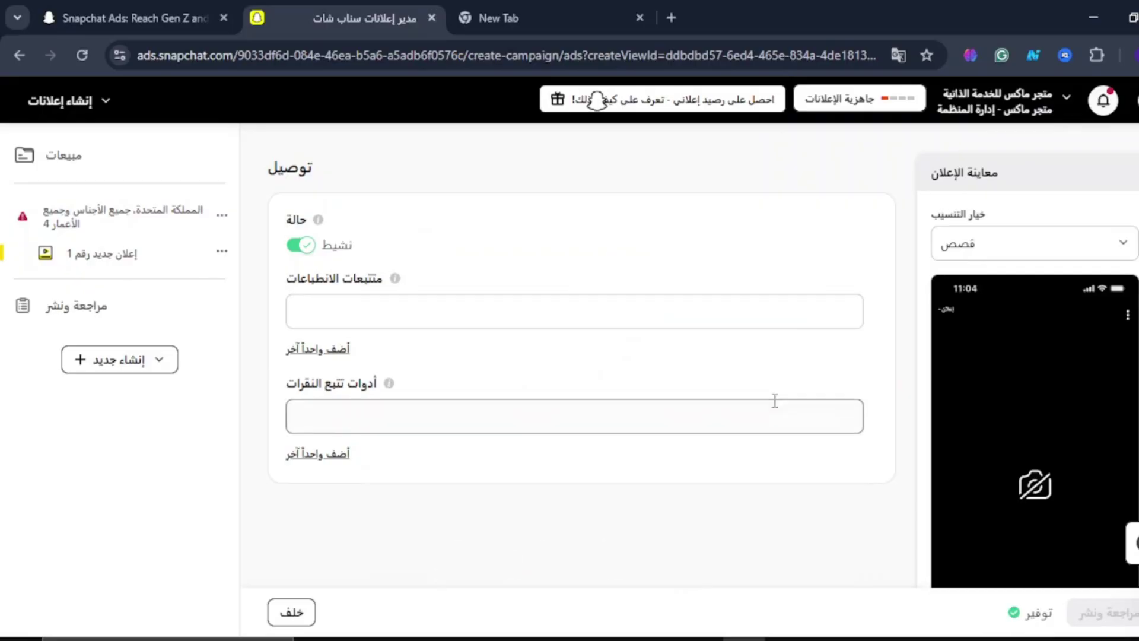
scroll(1041, 336, down, 3)
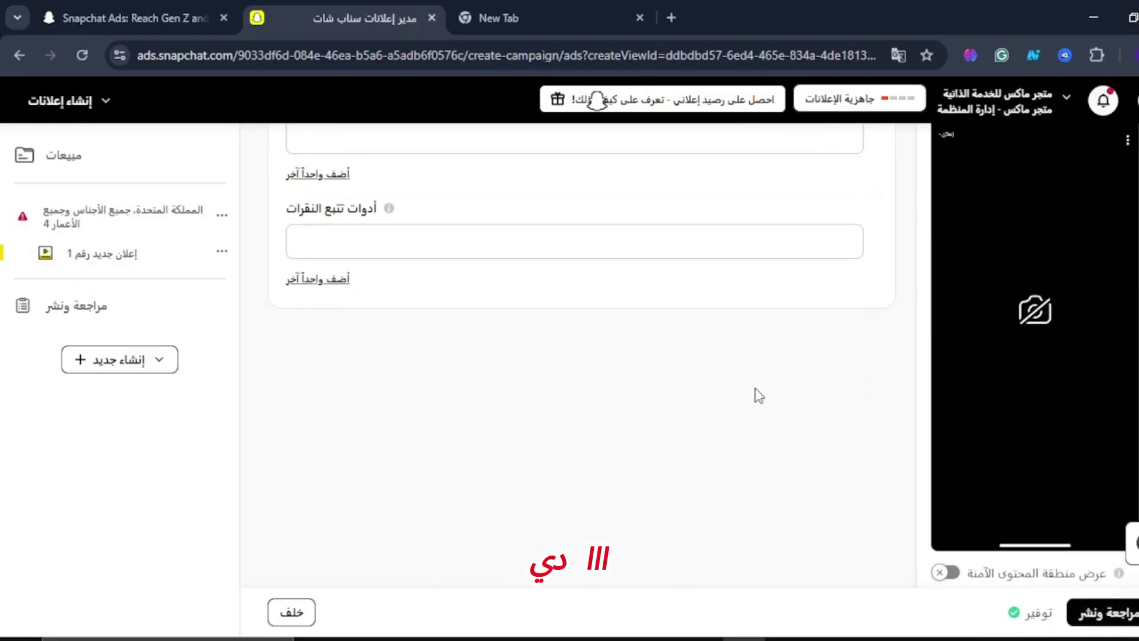
scroll(789, 426, up, 3)
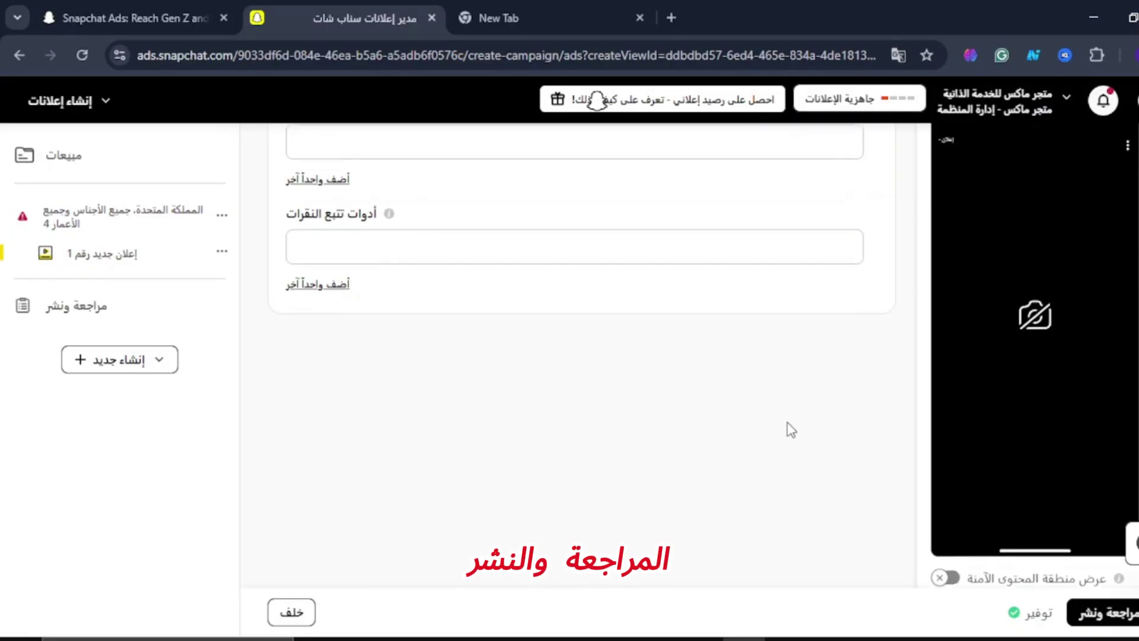
scroll(781, 422, down, 2)
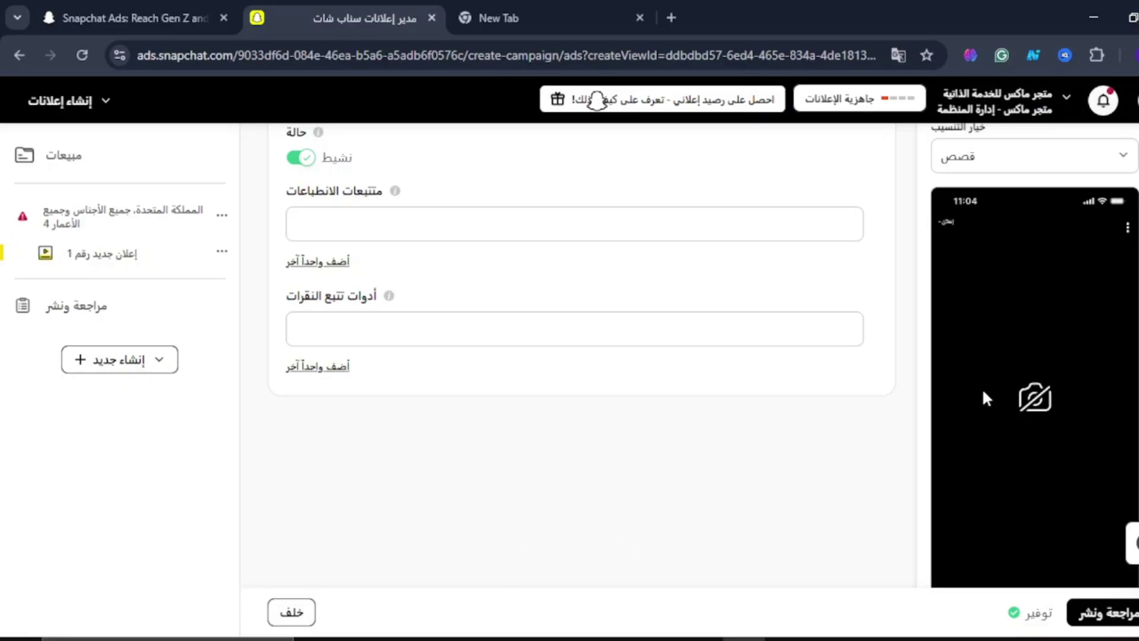
Step: Examine the ad preview and its placement options: Spotlight (تسليط الضوء), Stories (قصص) and Chat Feed (موجز الدردشة)
scroll(984, 388, down, 2)
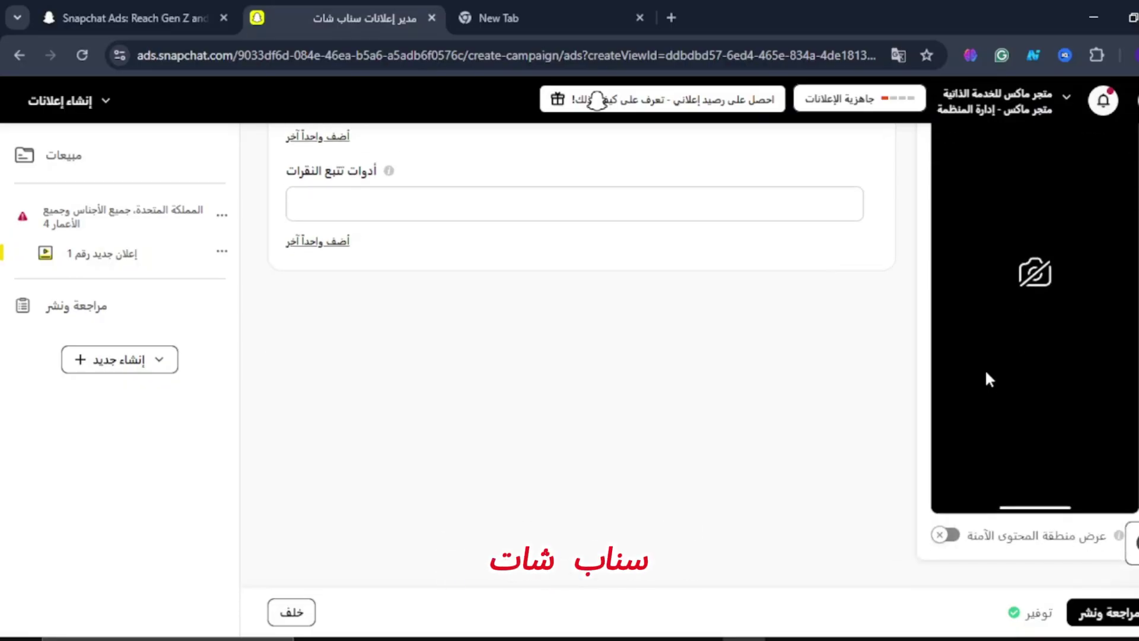
scroll(1010, 301, up, 3)
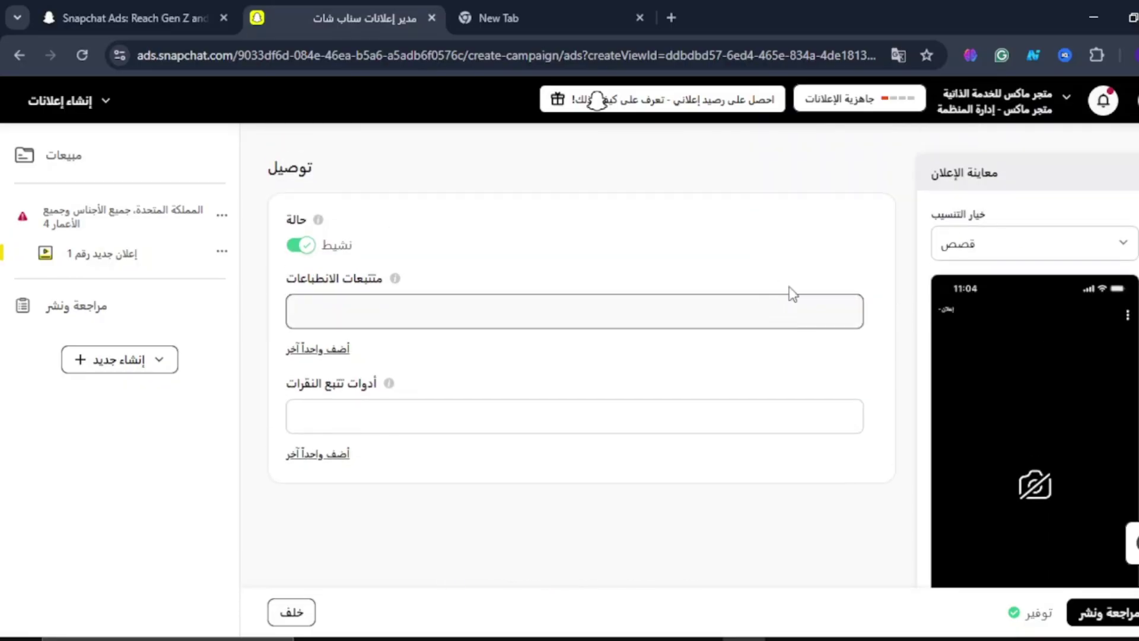
click(1094, 241)
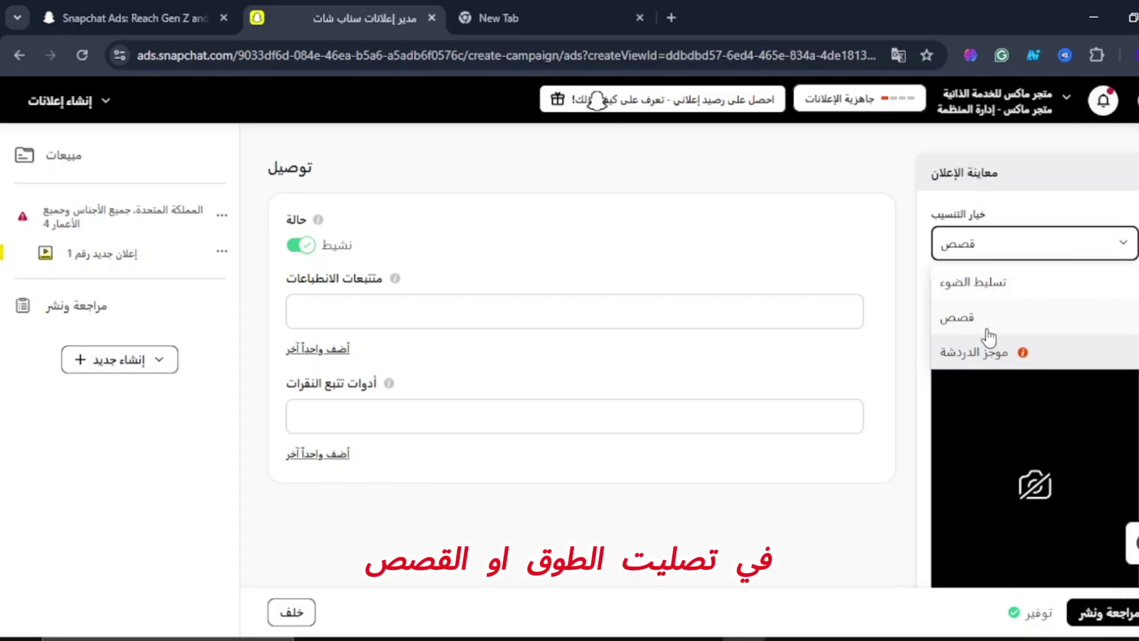
click(696, 493)
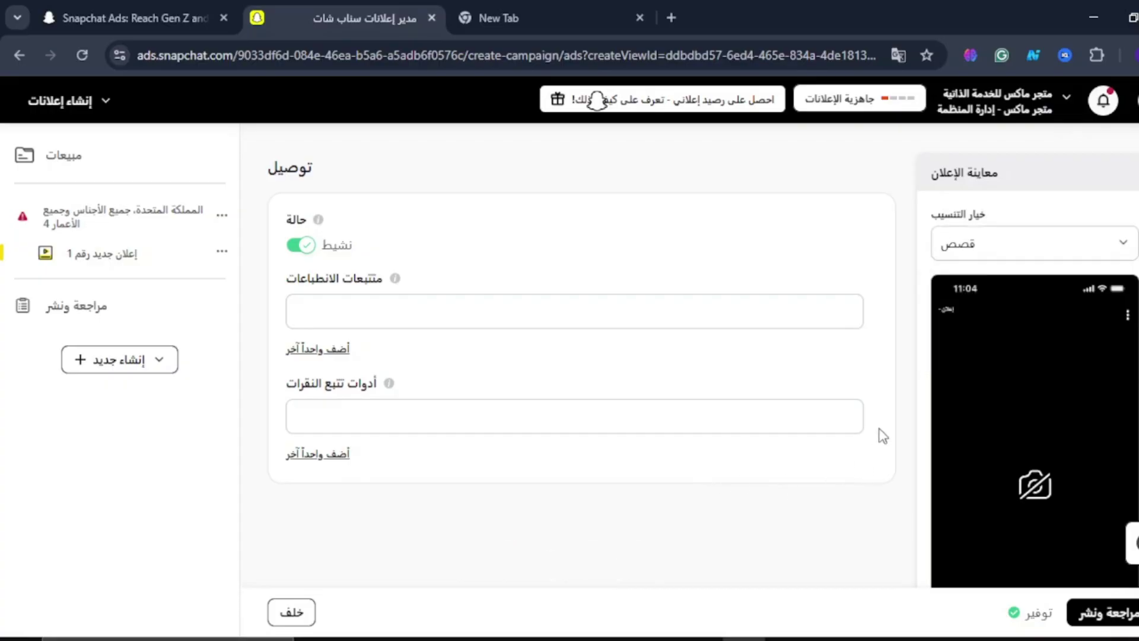
scroll(883, 436, down, 4)
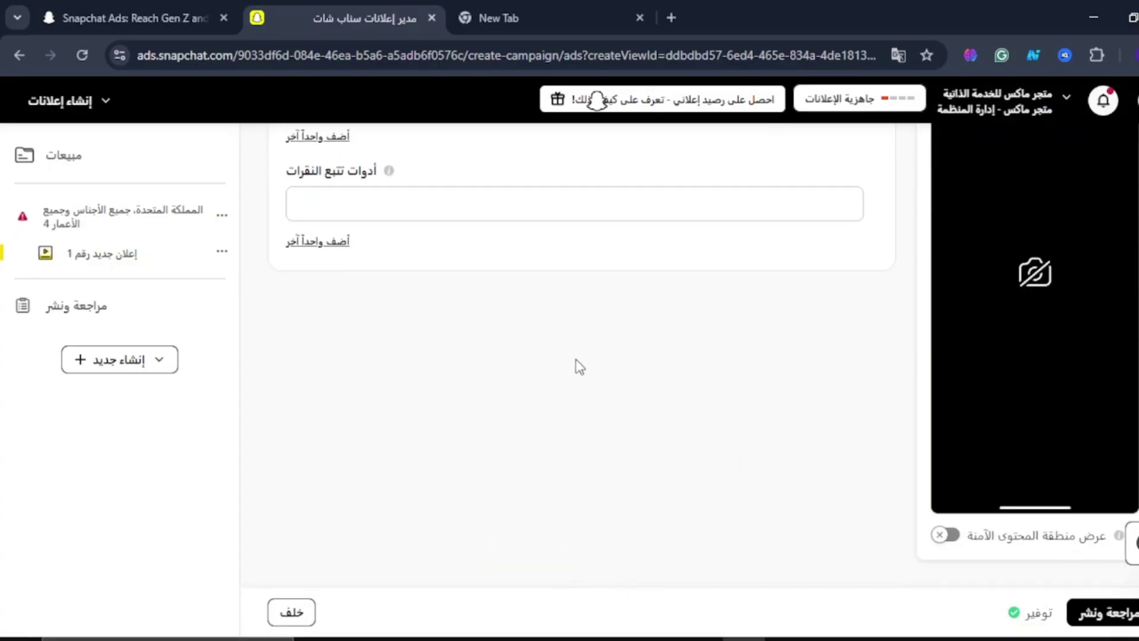
scroll(546, 343, up, 2)
scroll(502, 301, up, 2)
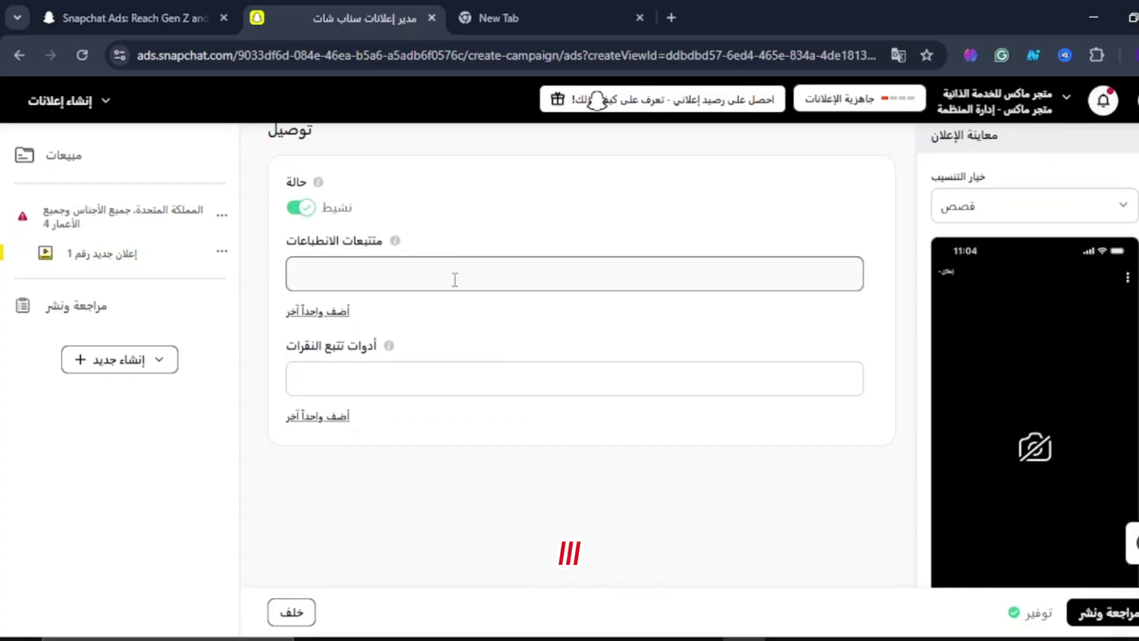
Step: Proceed to the campaign's review and publish stage (مراجعة ونشر) and examine its pending items, campaign summary, business address and payment details
click(1099, 613)
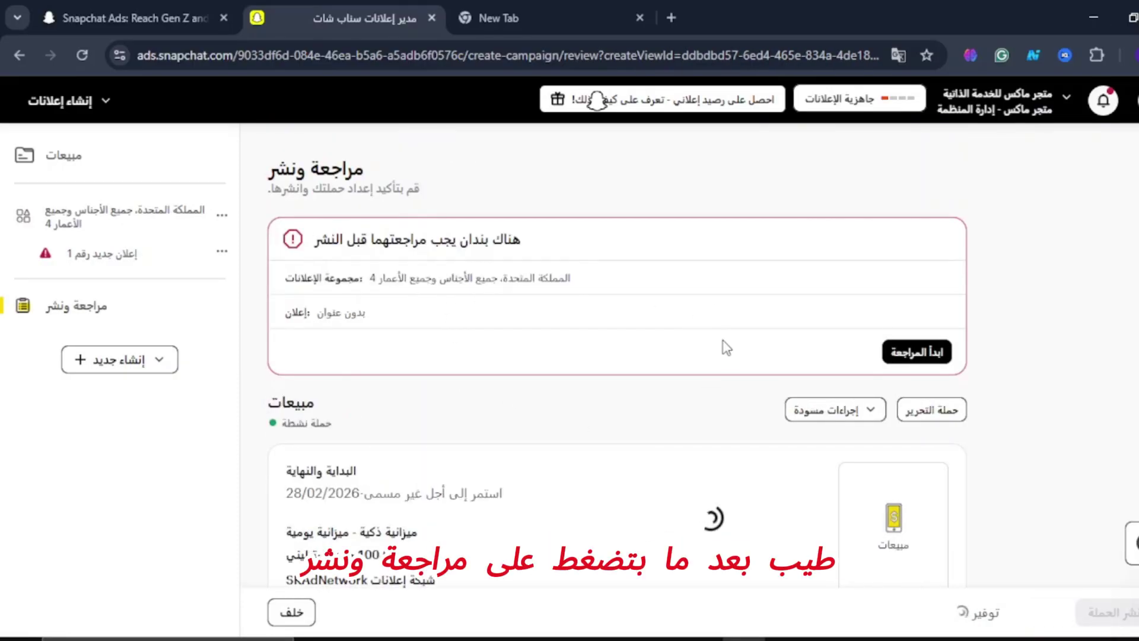
scroll(622, 383, down, 5)
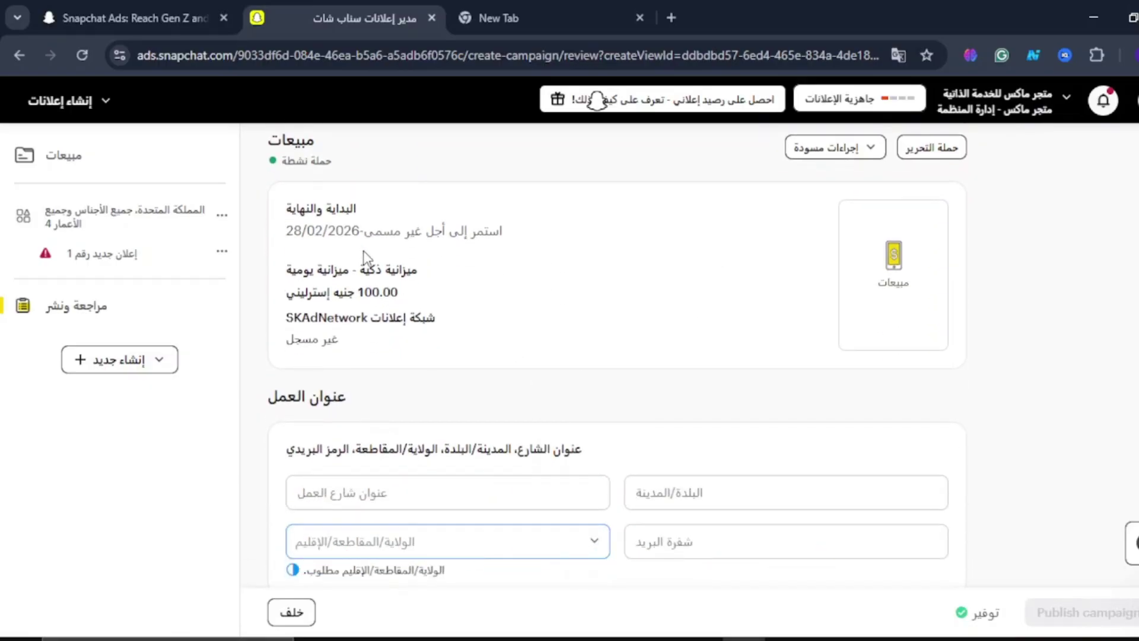
scroll(363, 221, up, 5)
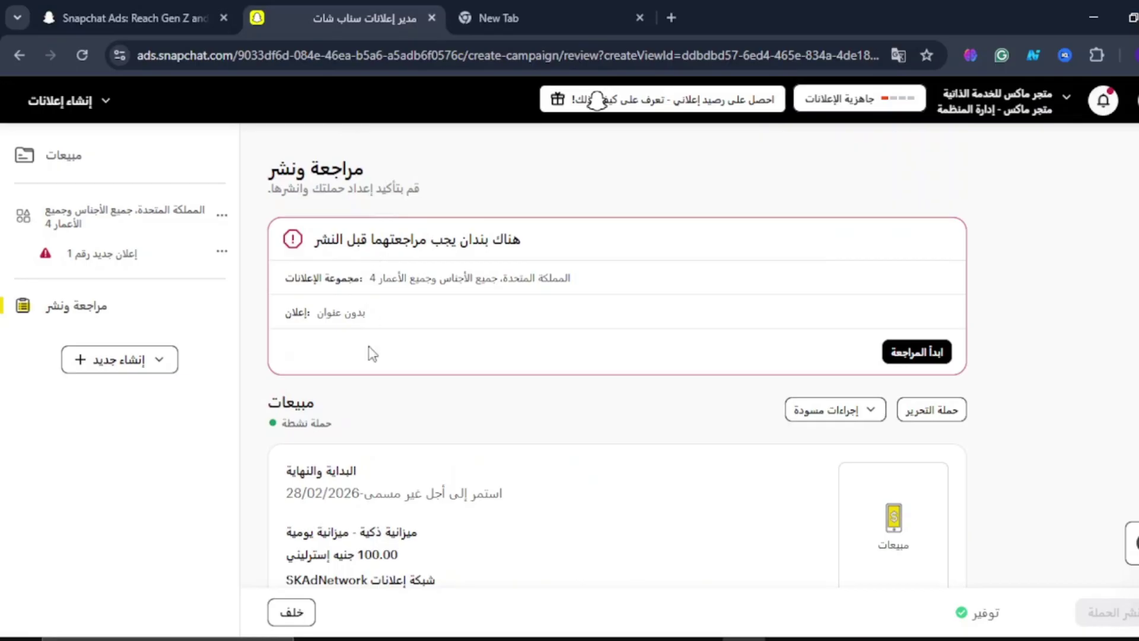
scroll(445, 353, down, 7)
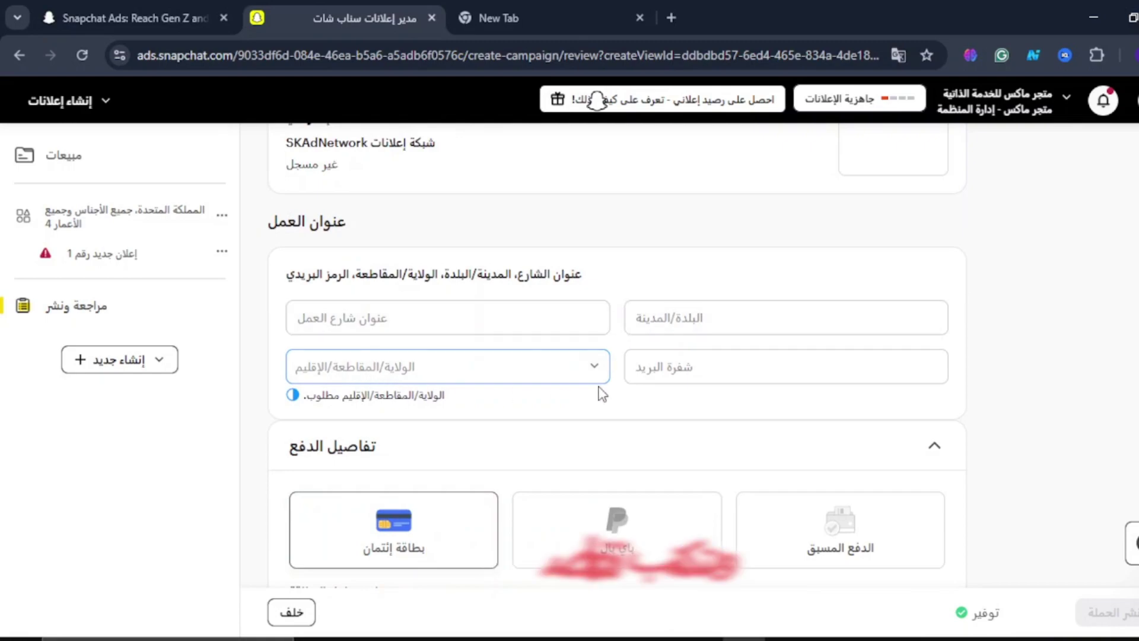
scroll(615, 383, down, 3)
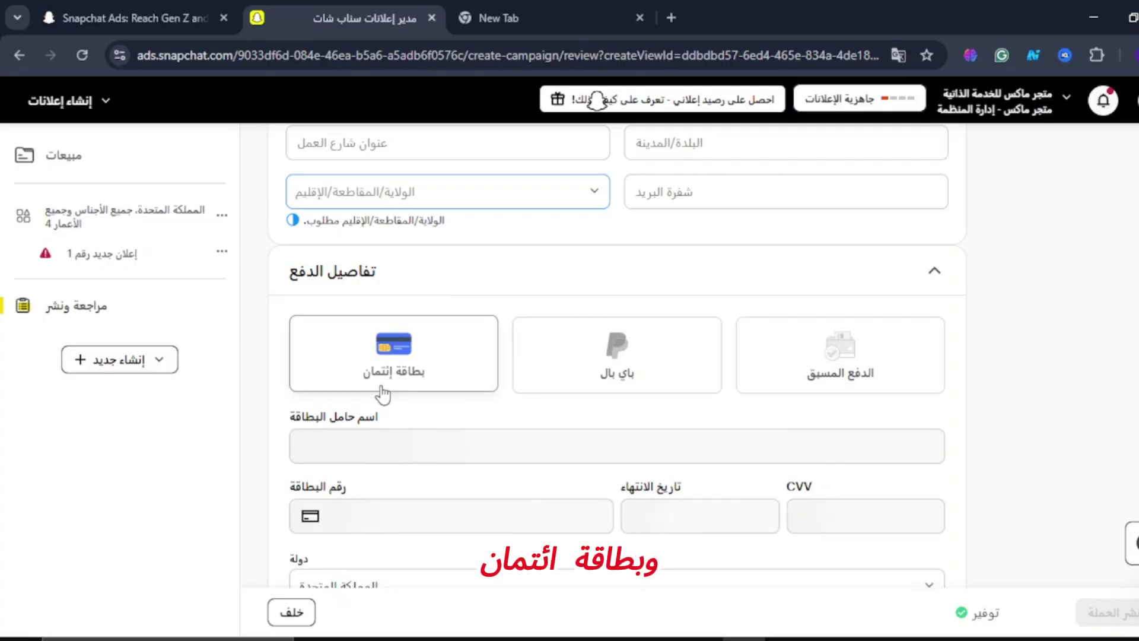
scroll(372, 379, down, 3)
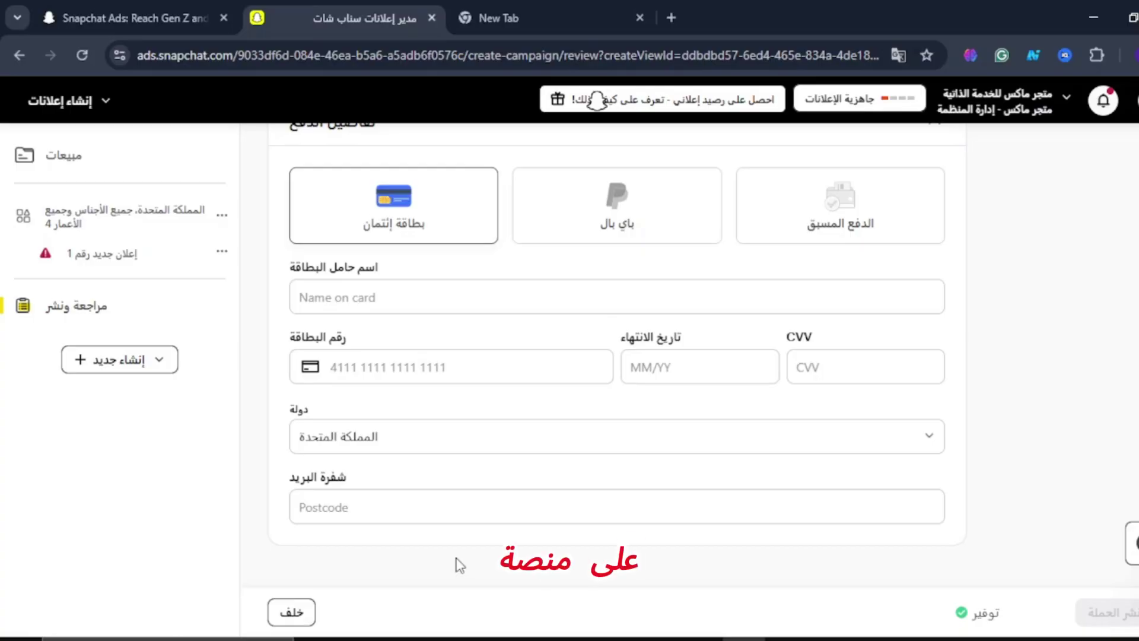
Step: Look over the review page again from the items needing review down to the credit card payment fields
scroll(461, 564, up, 15)
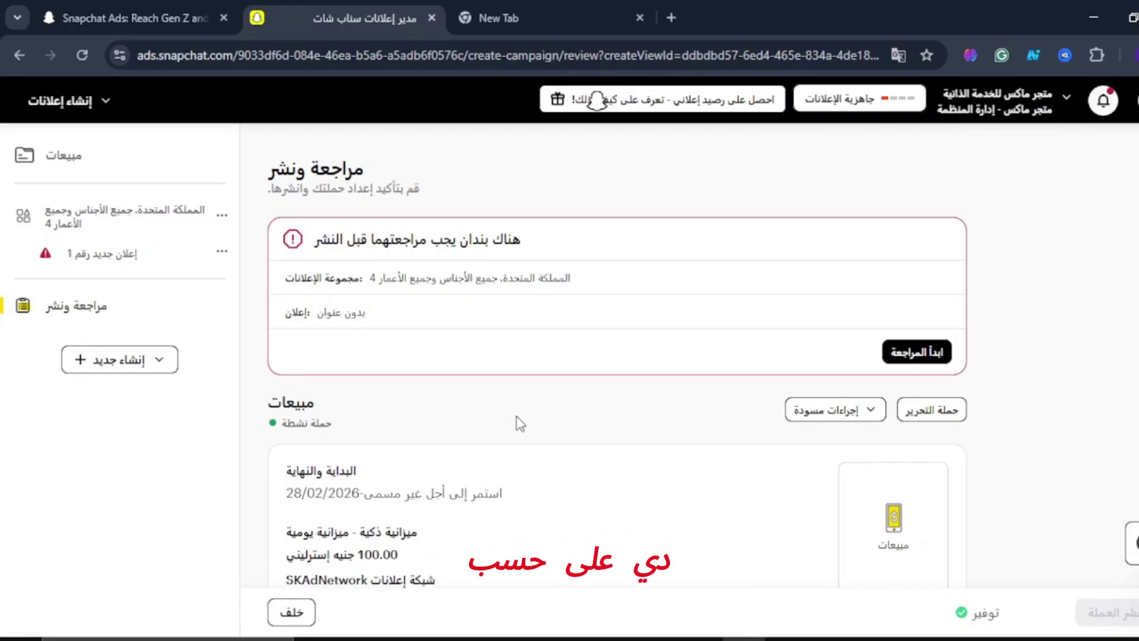
scroll(525, 418, down, 3)
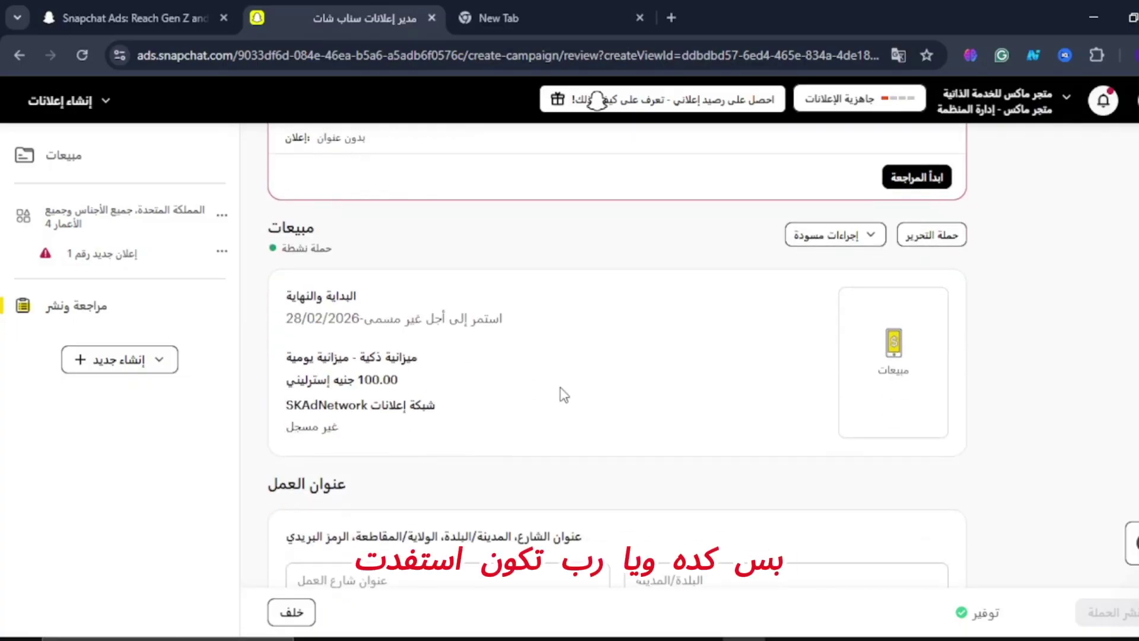
scroll(576, 390, down, 2)
scroll(579, 390, down, 3)
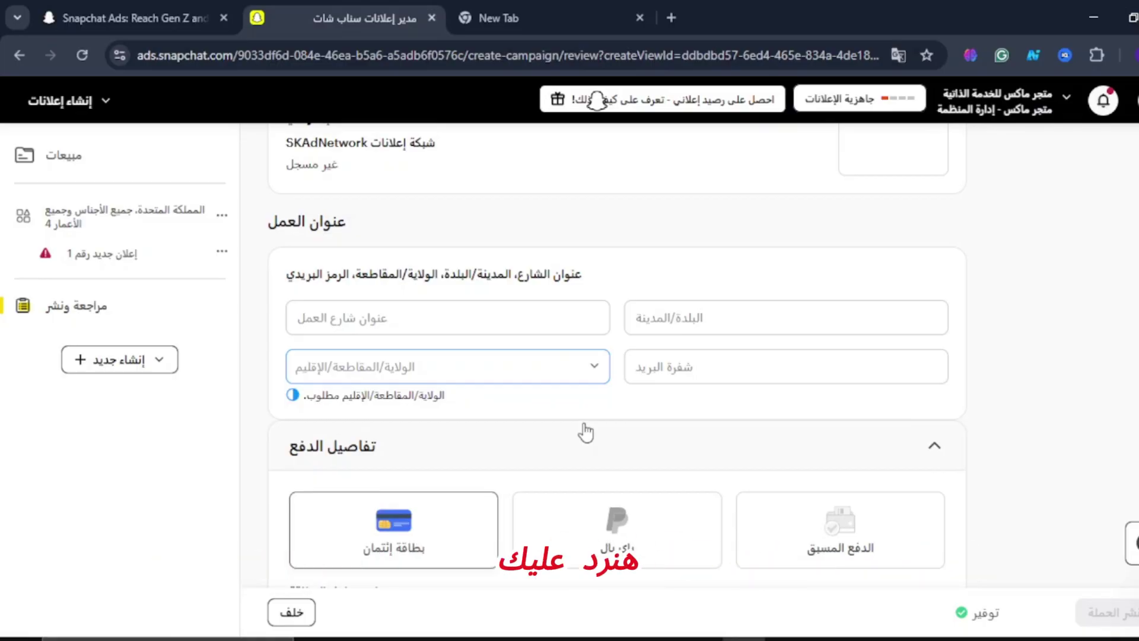
scroll(586, 428, down, 5)
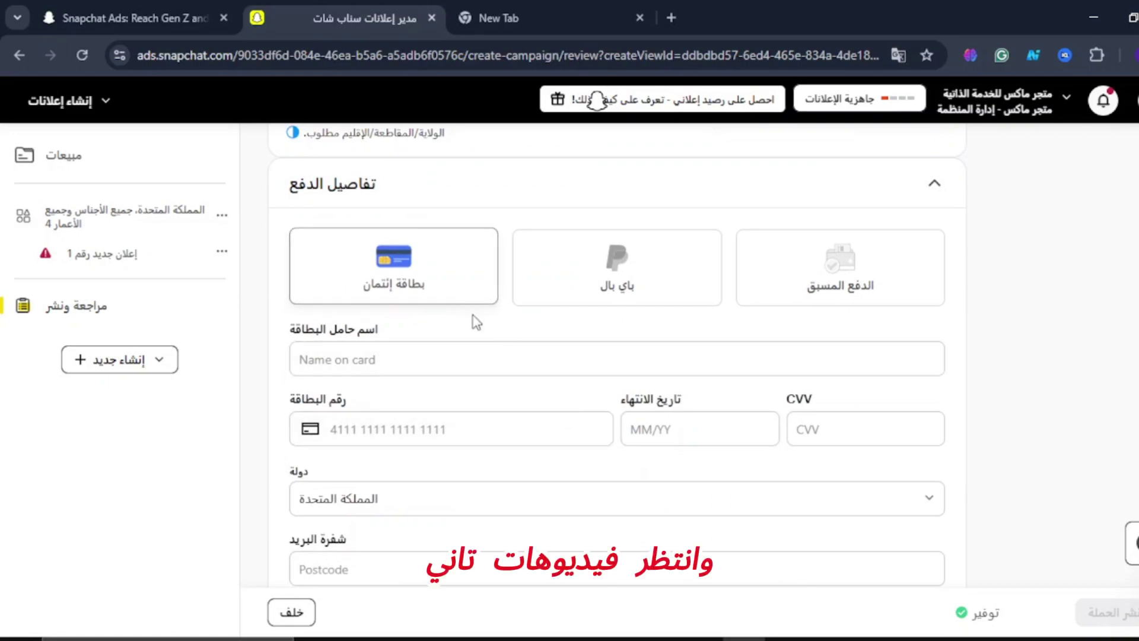